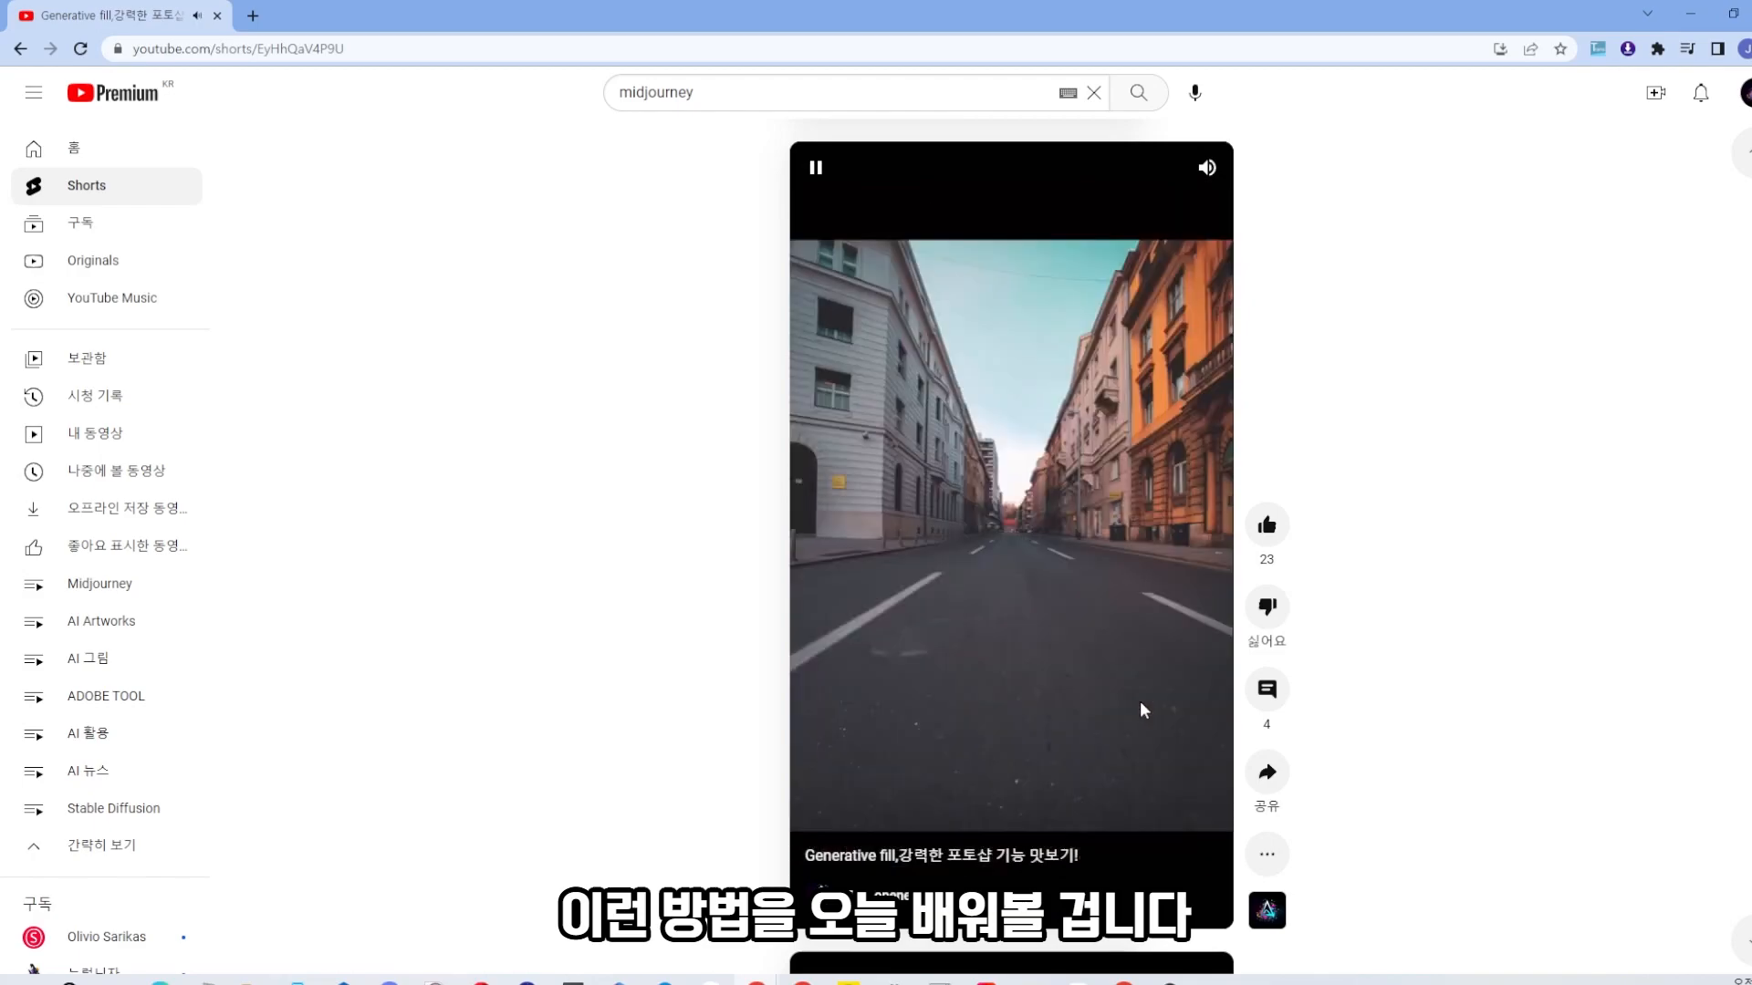
# - Pause the sample short, switch from the browser to CapCut, maximize its window and create a new project
pyautogui.click(1141, 703)
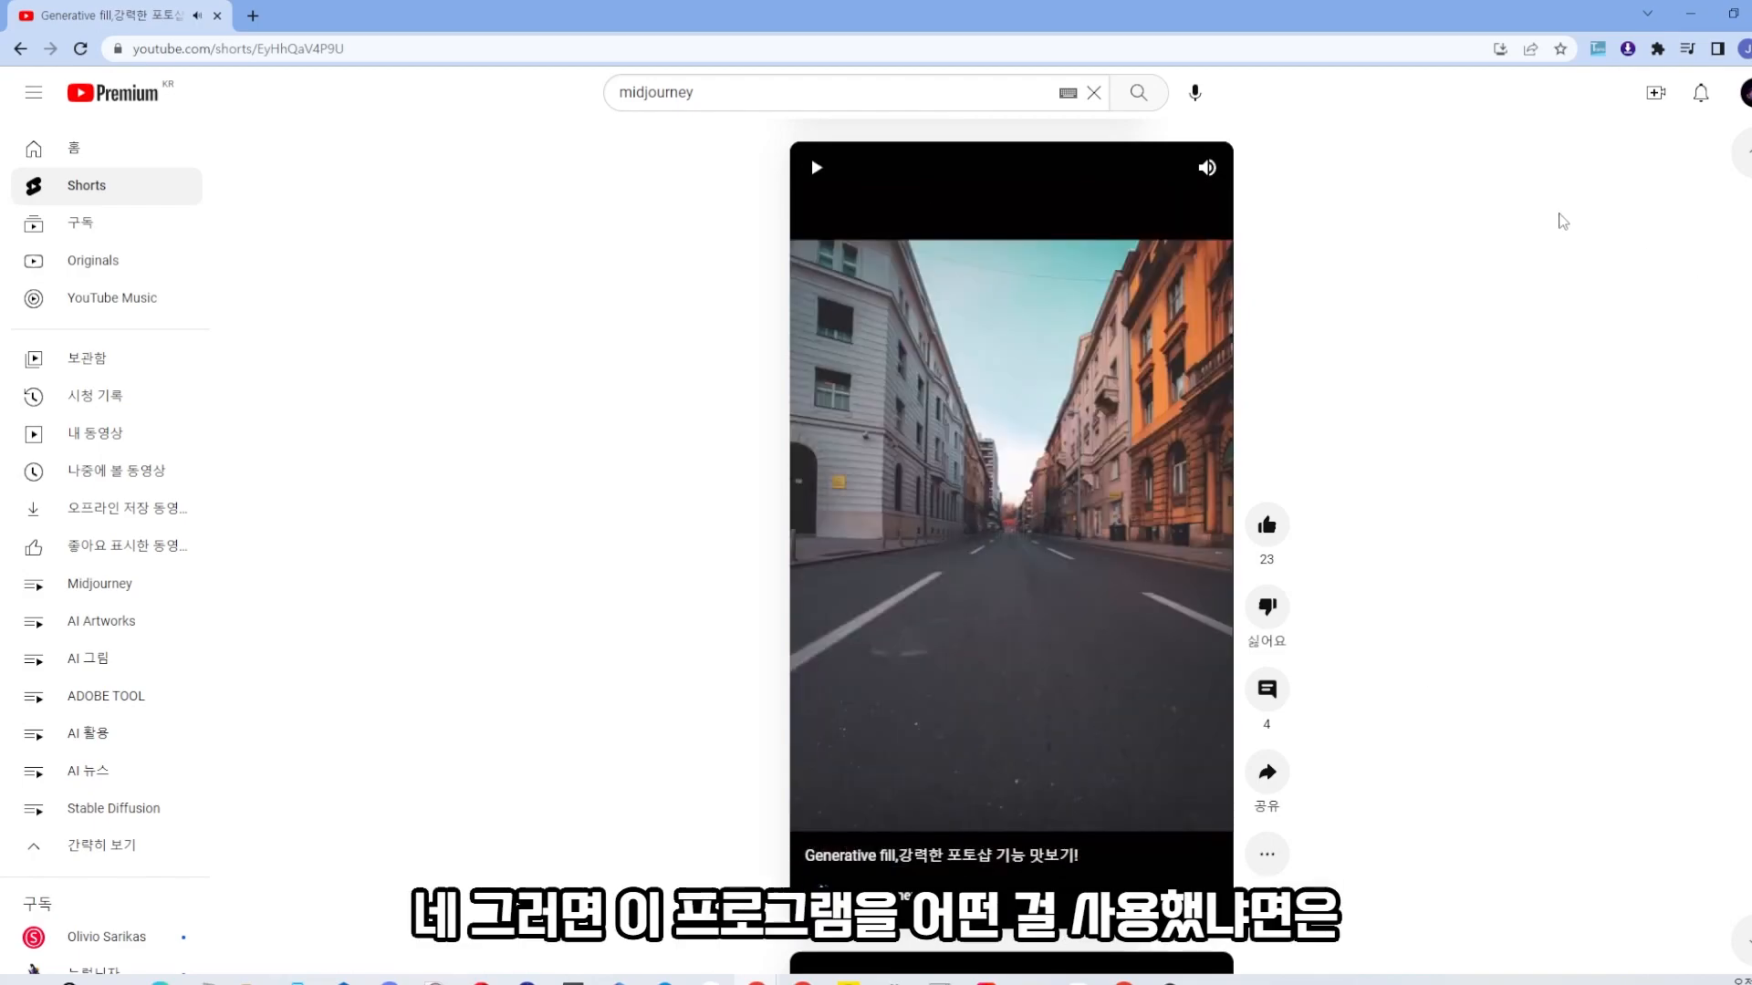
pyautogui.click(1691, 13)
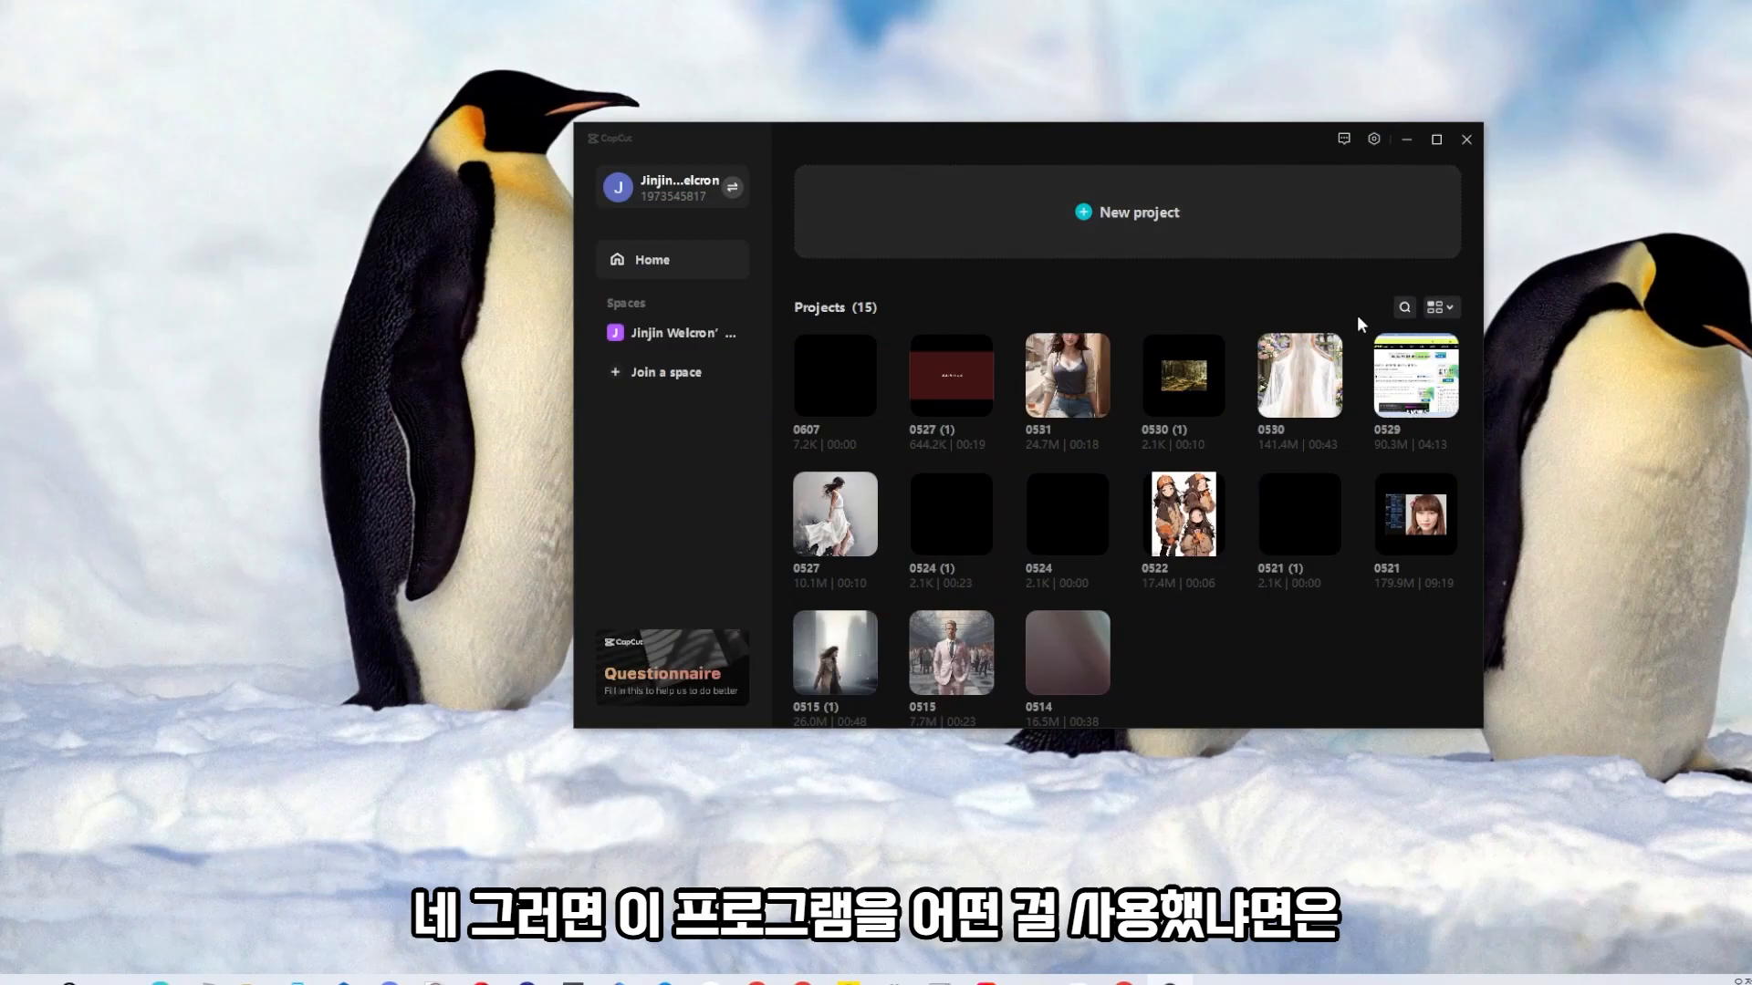
pyautogui.click(1435, 139)
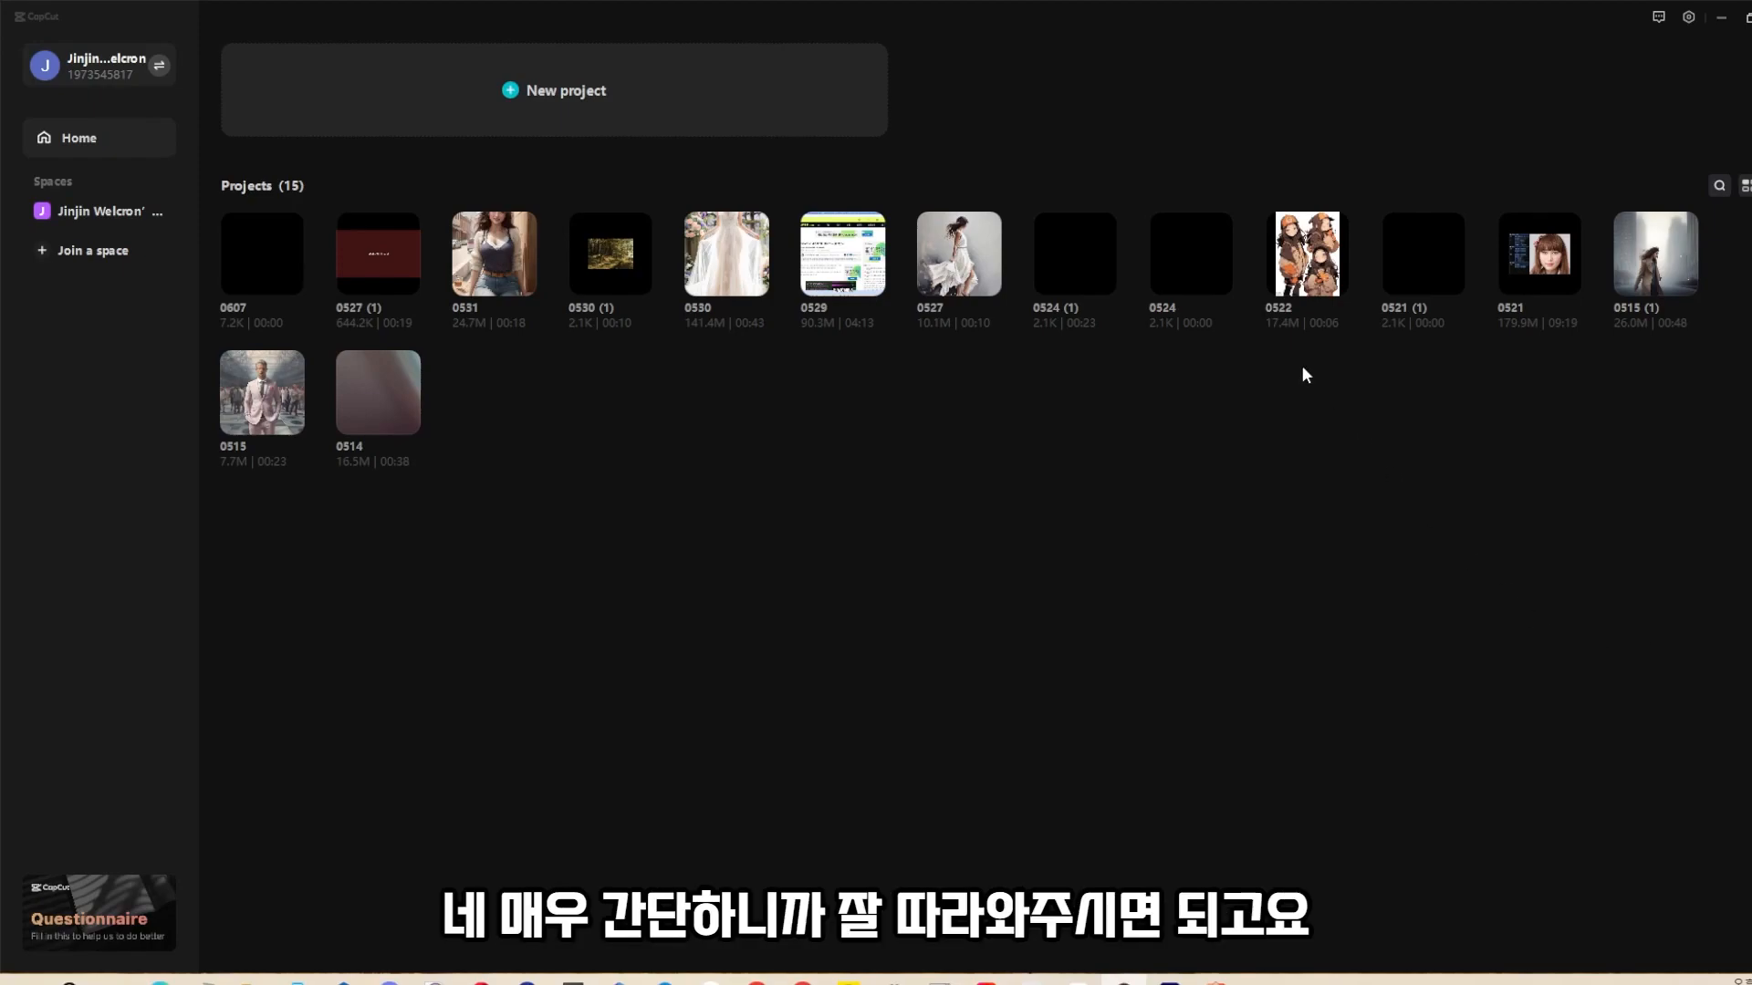
pyautogui.click(559, 98)
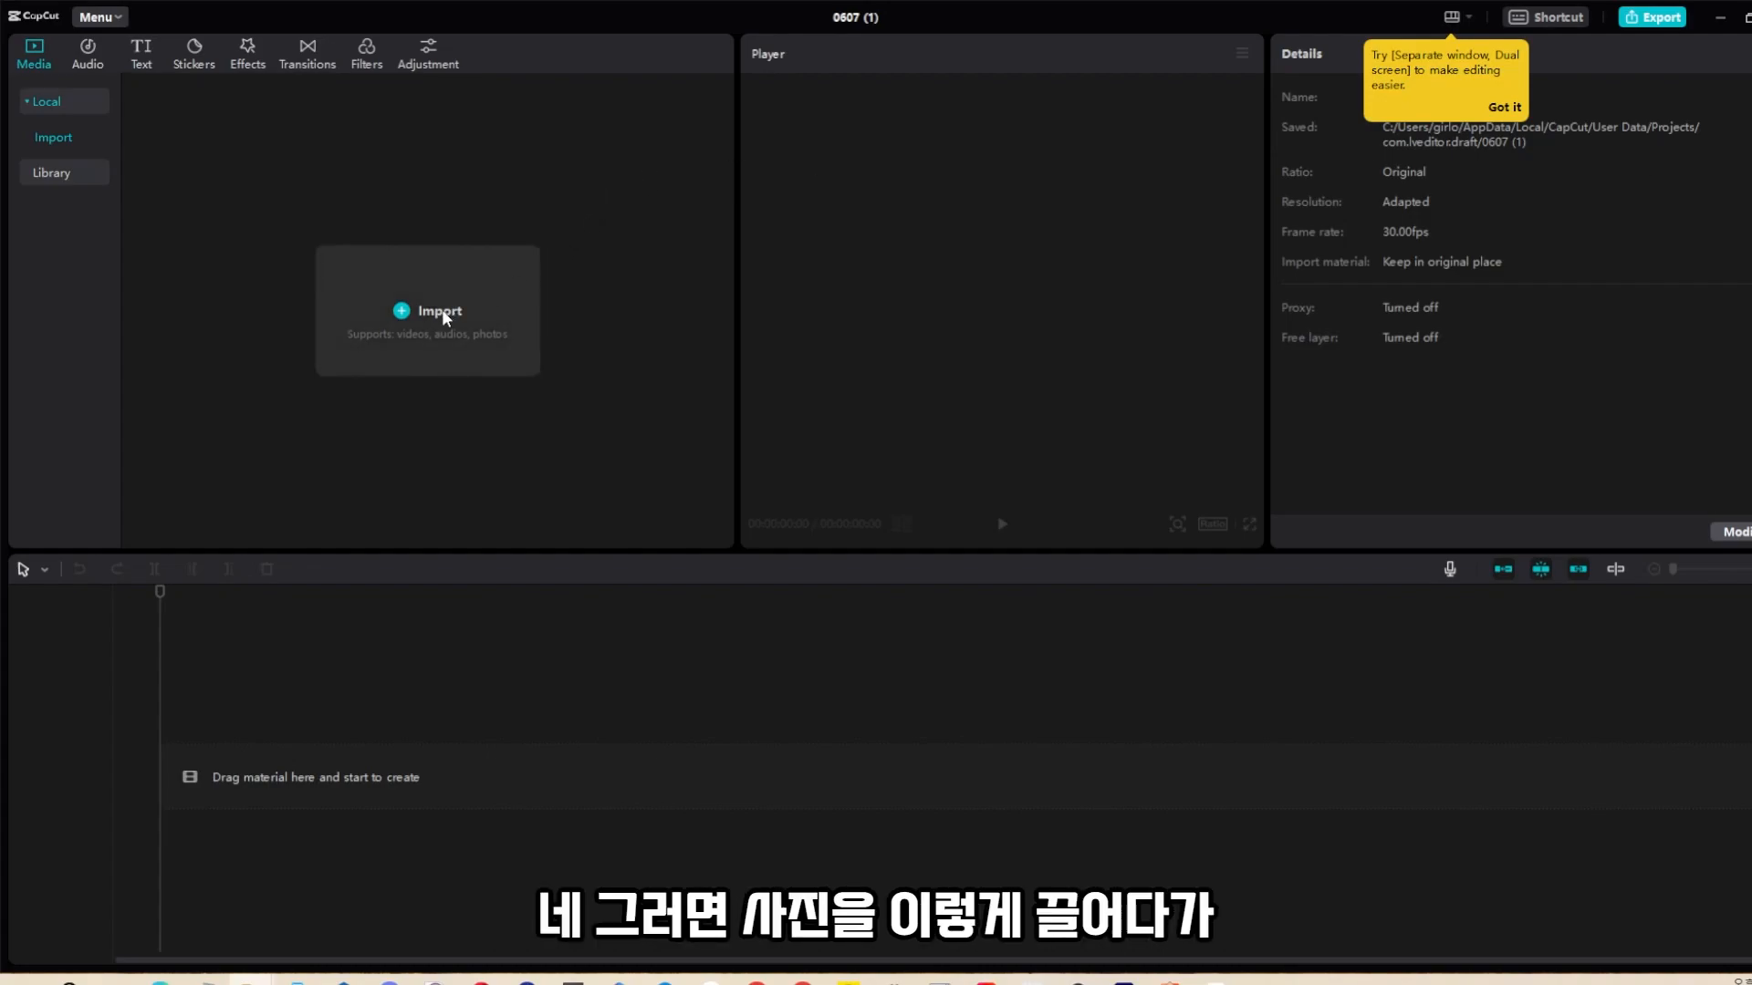
# - Import the 13 PNG photos into the project and place them all in sequence on the timeline
pyautogui.moveTo(1751, 328); pyautogui.dragTo(451, 318)
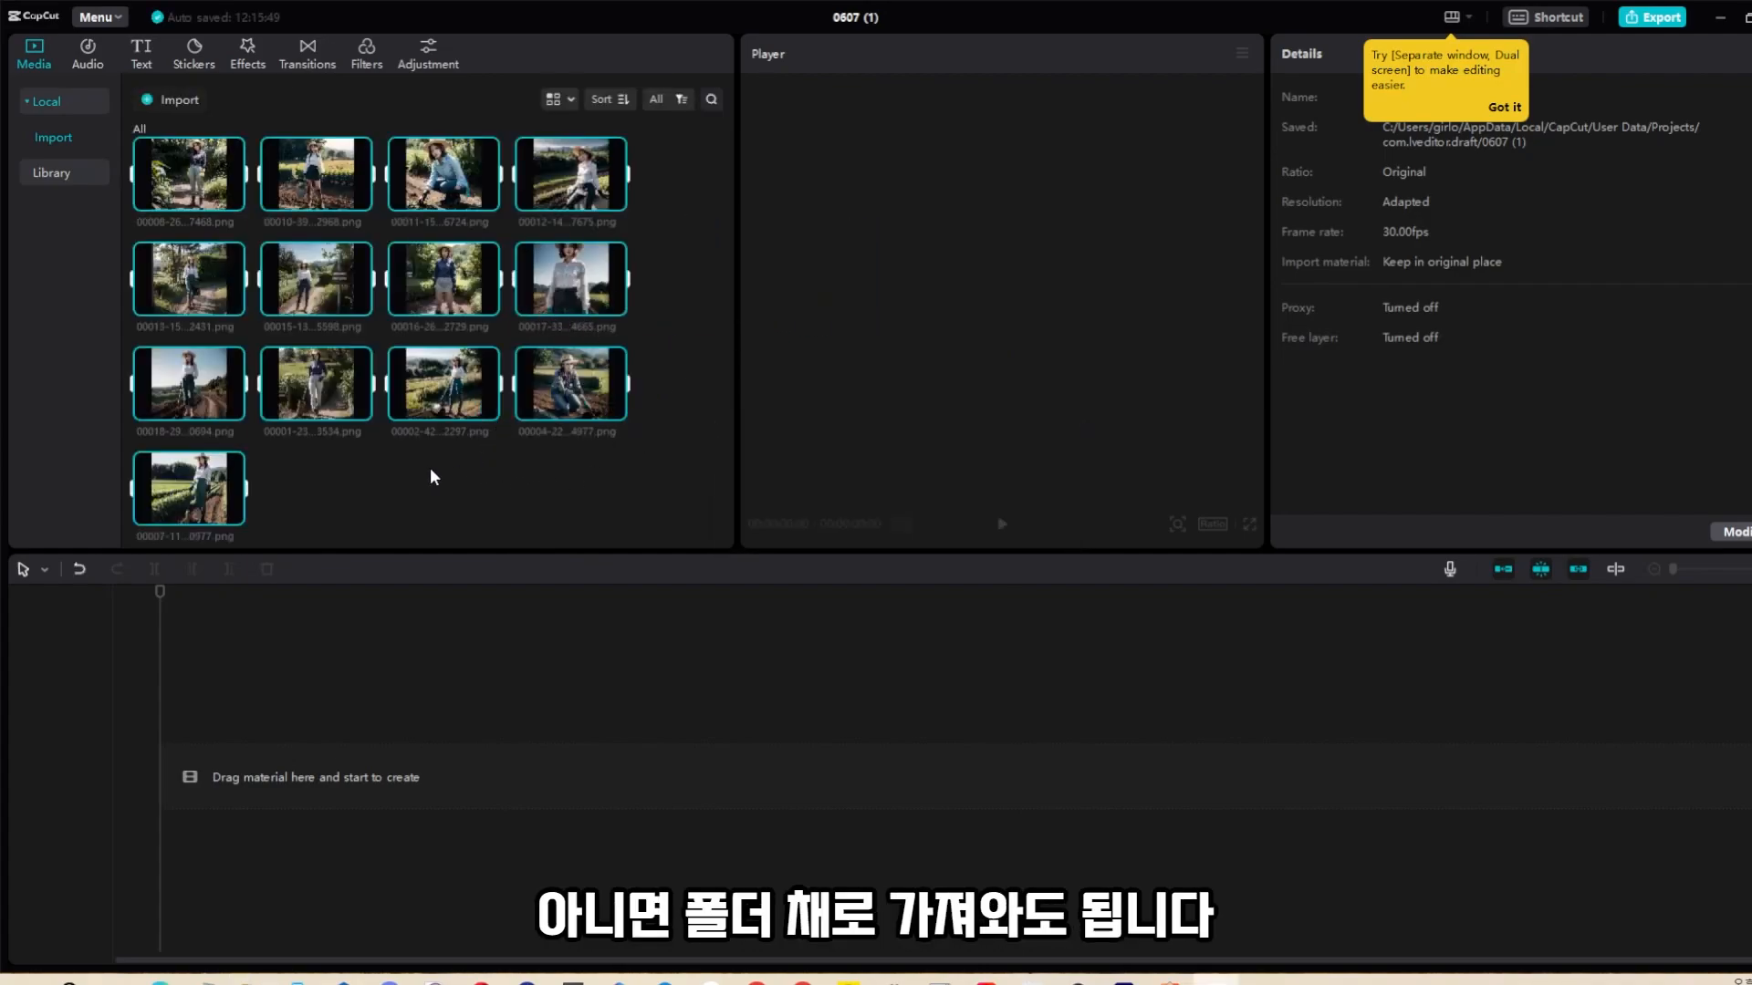
pyautogui.moveTo(665, 505); pyautogui.dragTo(173, 189)
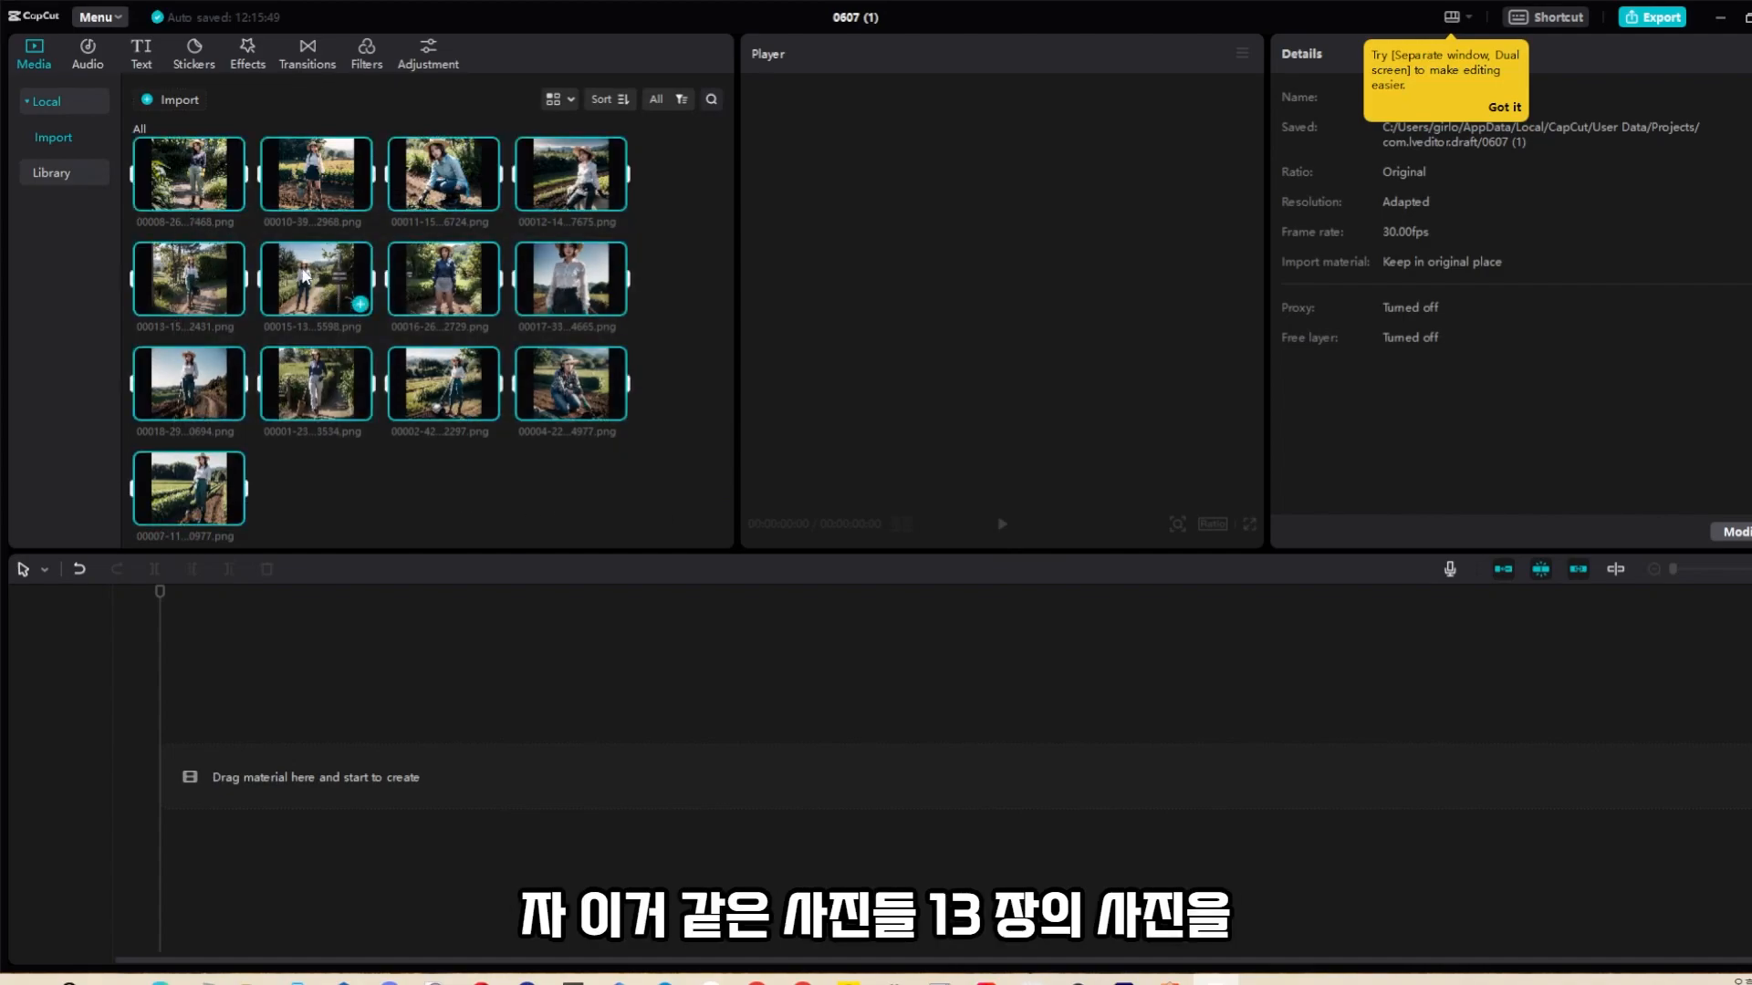
pyautogui.moveTo(329, 272); pyautogui.dragTo(183, 792)
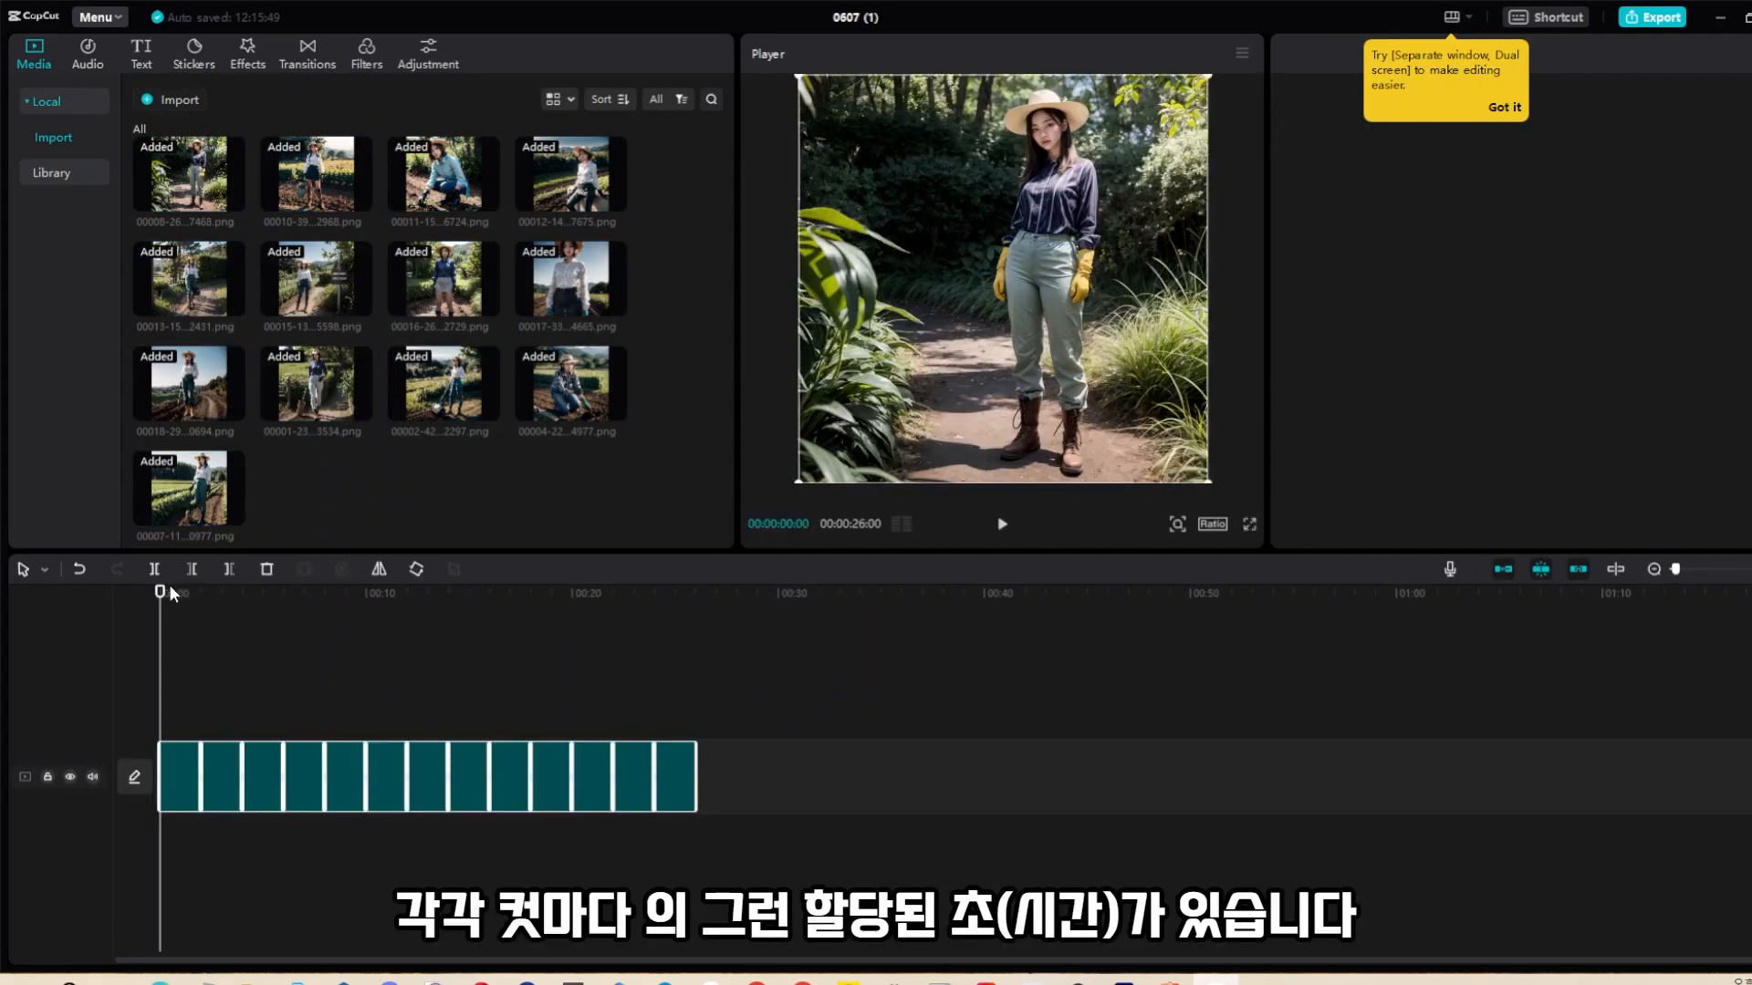
# - Play the beginning of the photo sequence to check each image's timing, and return the playhead to the start
pyautogui.press('space')
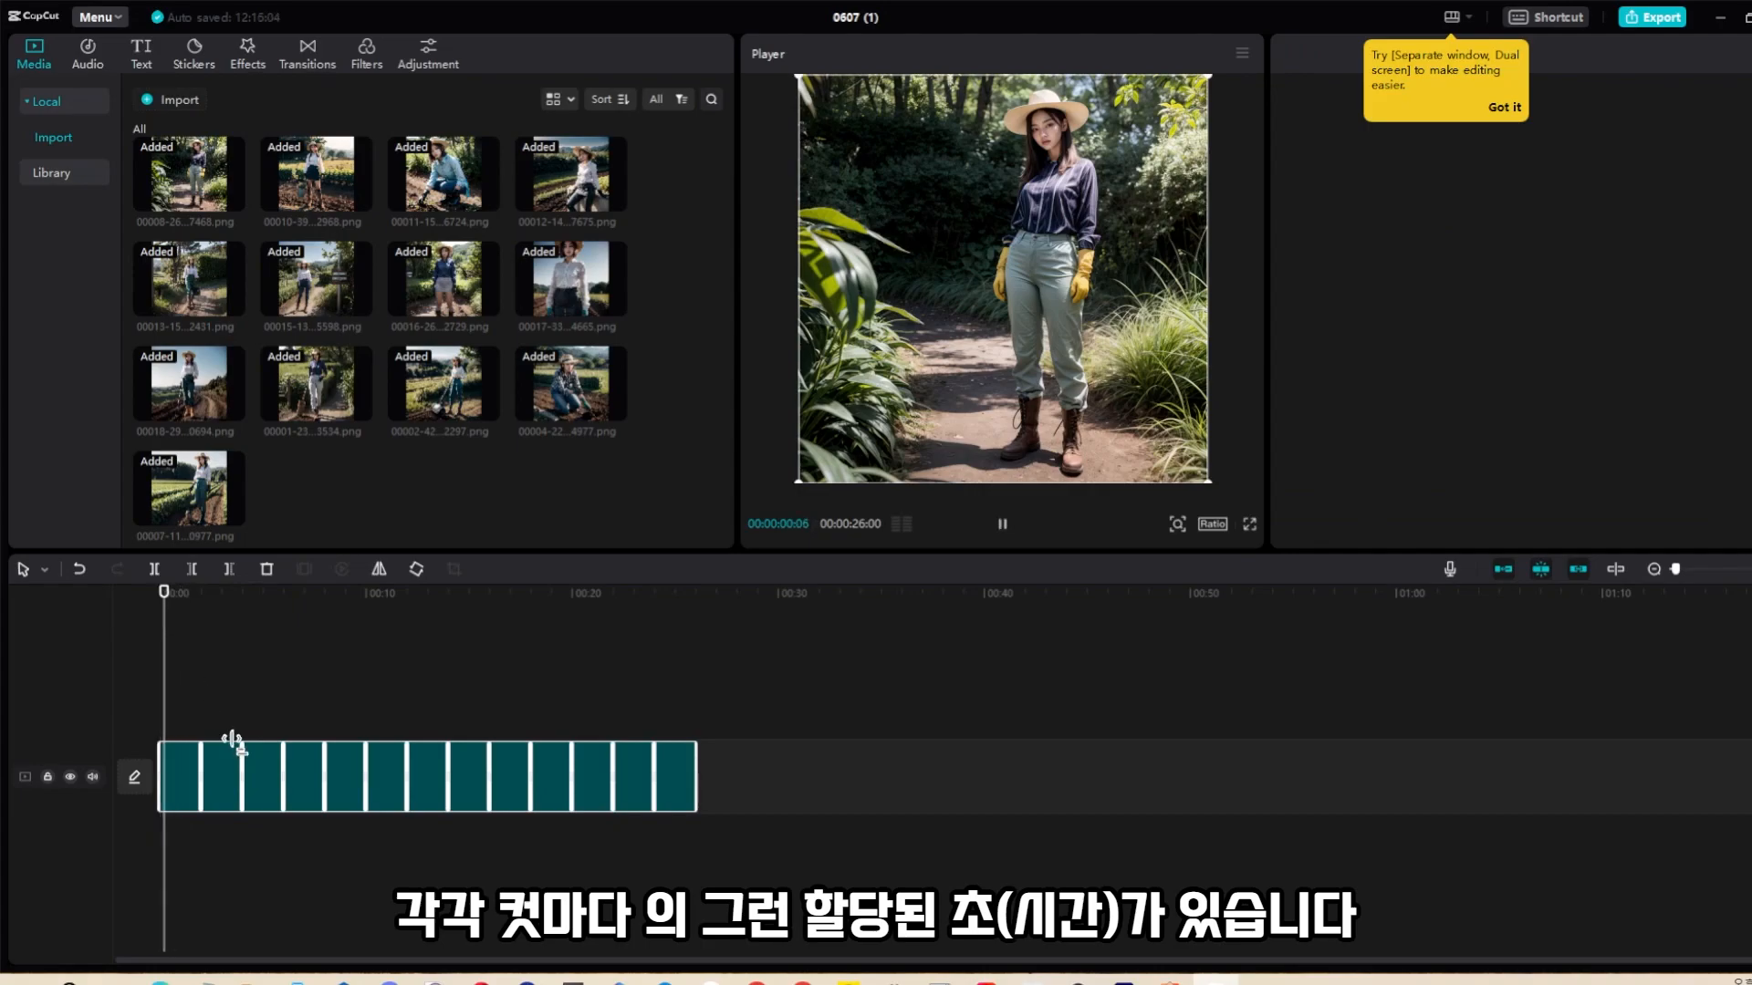
pyautogui.press('space')
pyautogui.moveTo(204, 595); pyautogui.dragTo(129, 613)
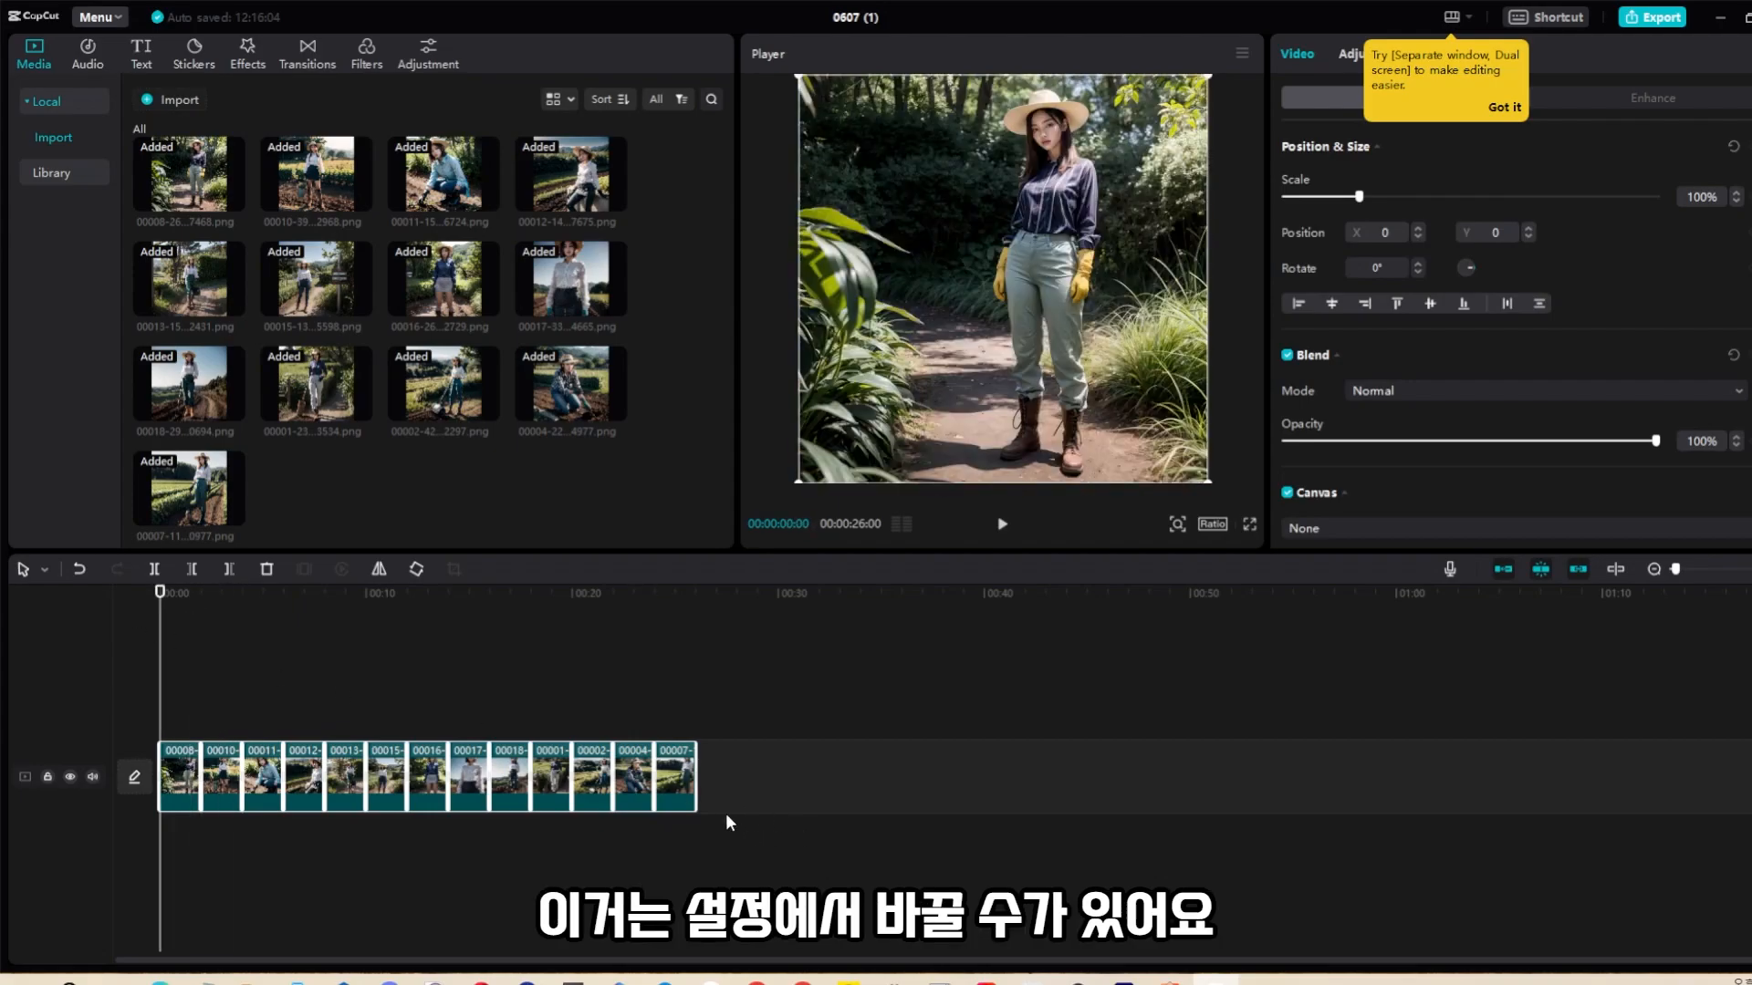
# - Set the default image duration to 4 seconds in the editing settings and save it
pyautogui.click(118, 19)
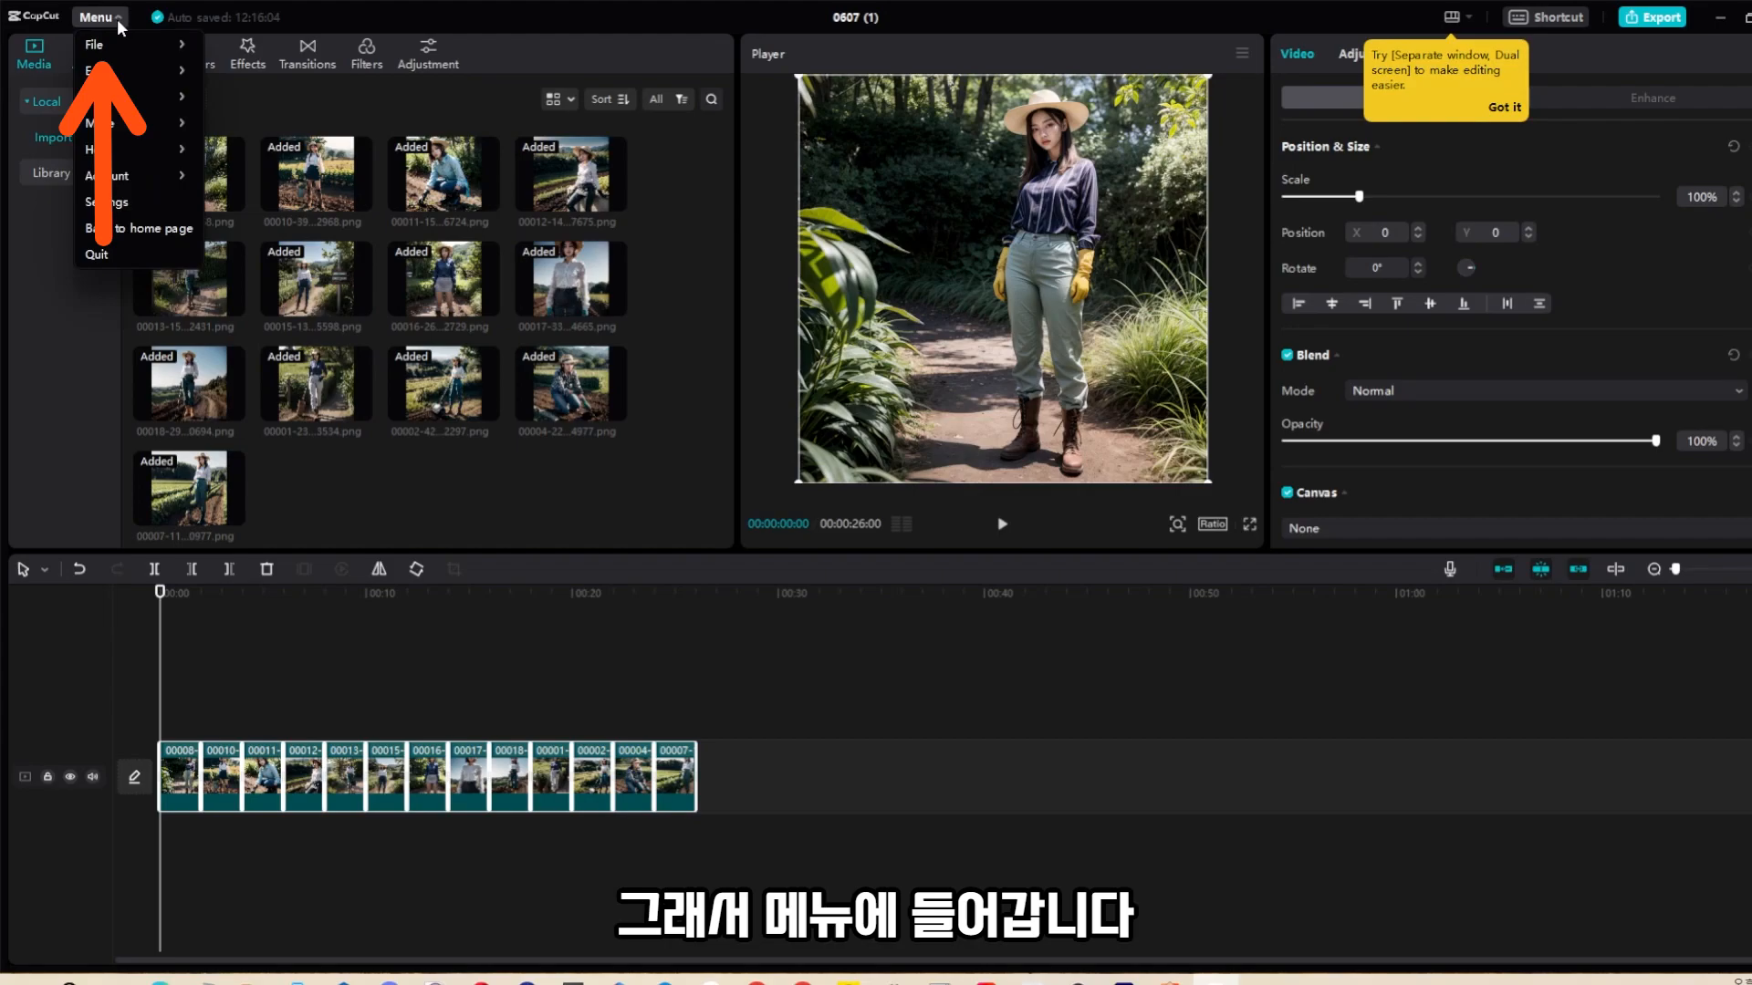
pyautogui.click(118, 205)
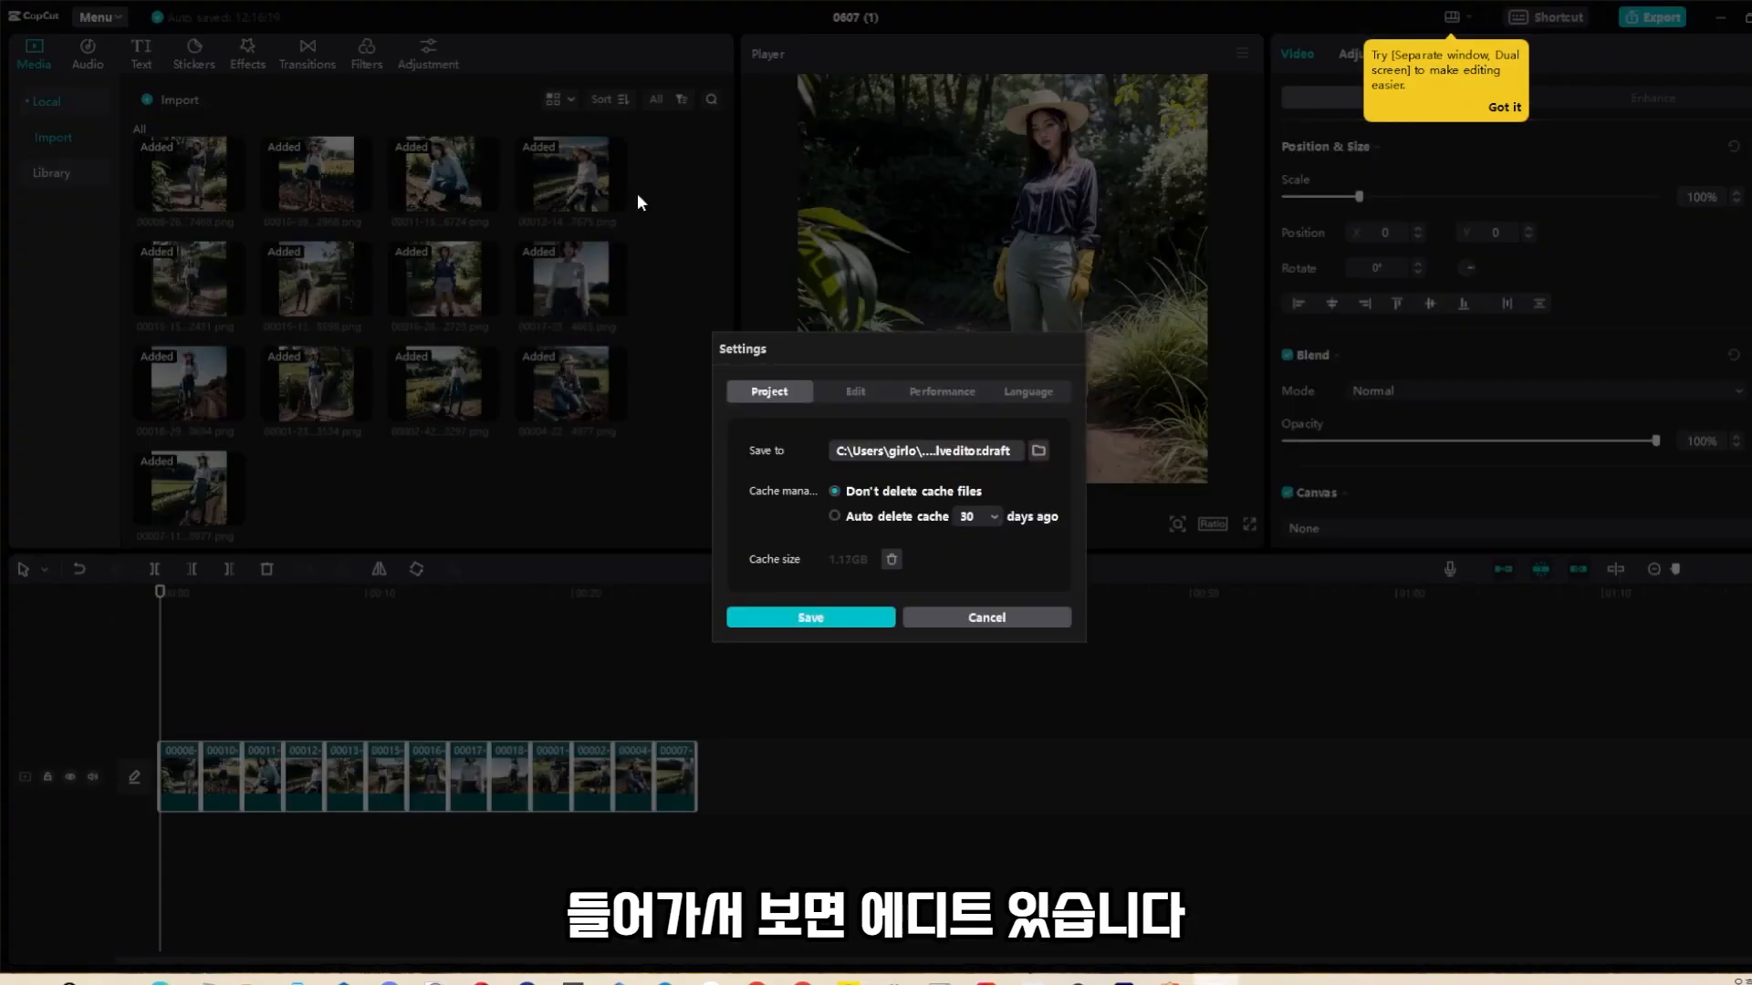
pyautogui.click(856, 393)
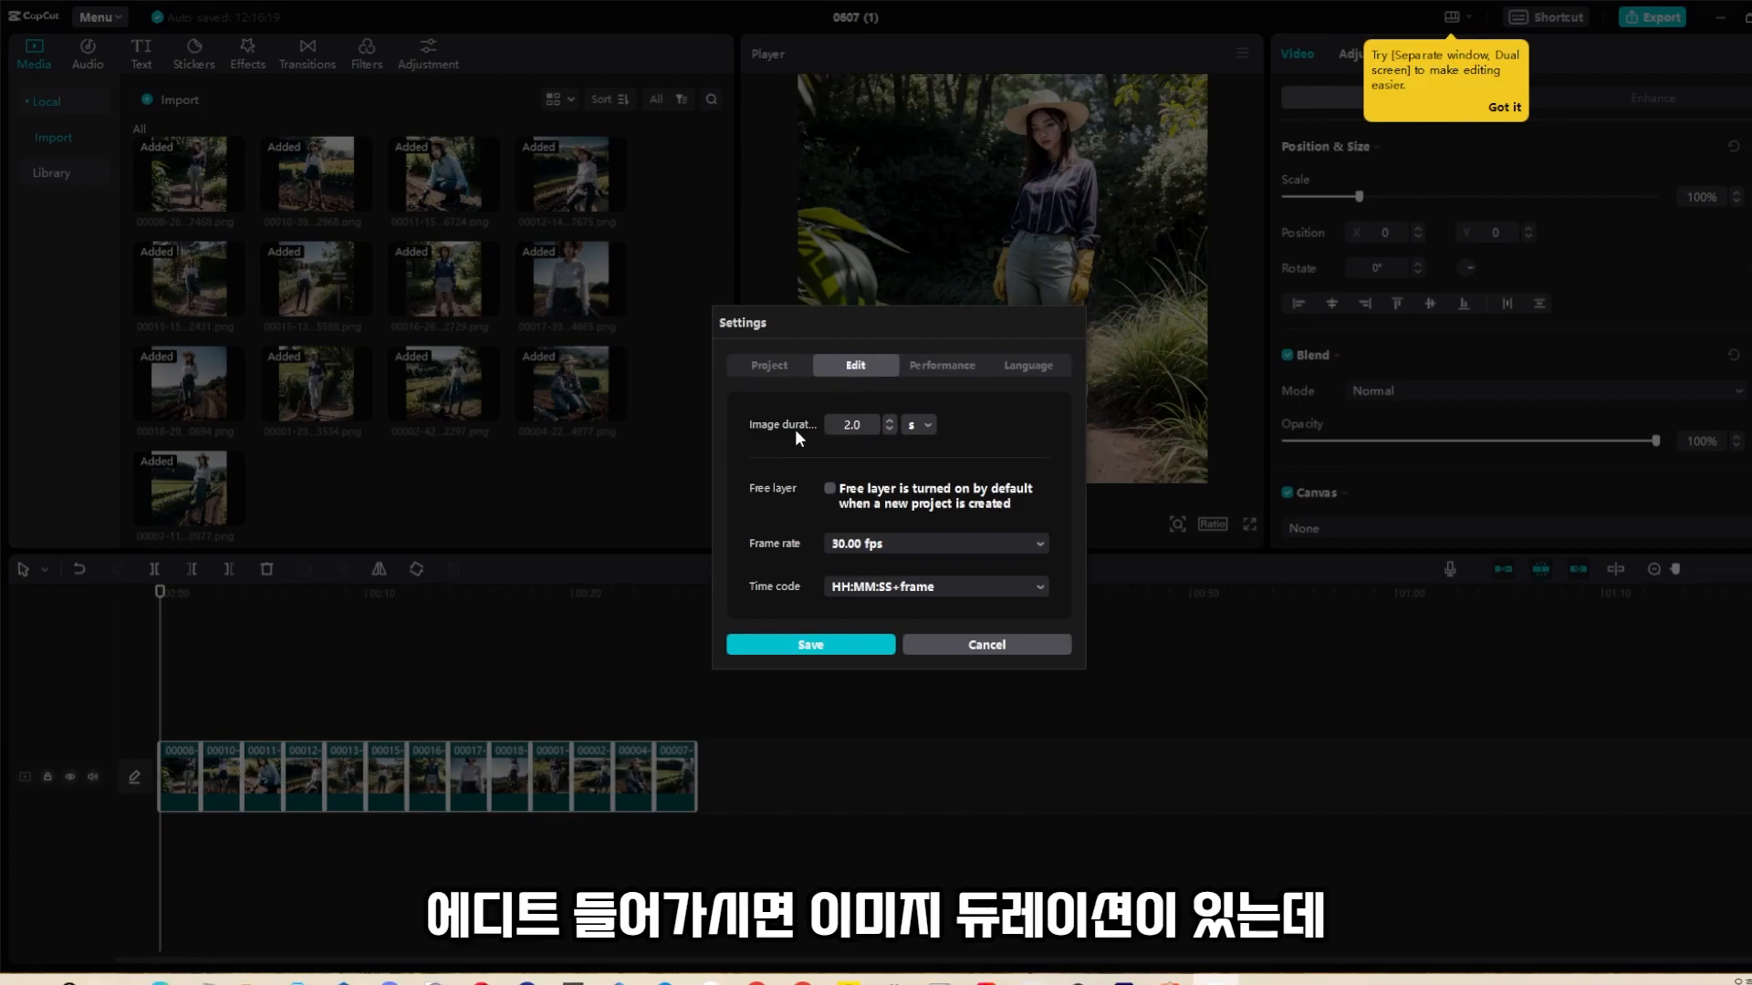
pyautogui.doubleClick(851, 426)
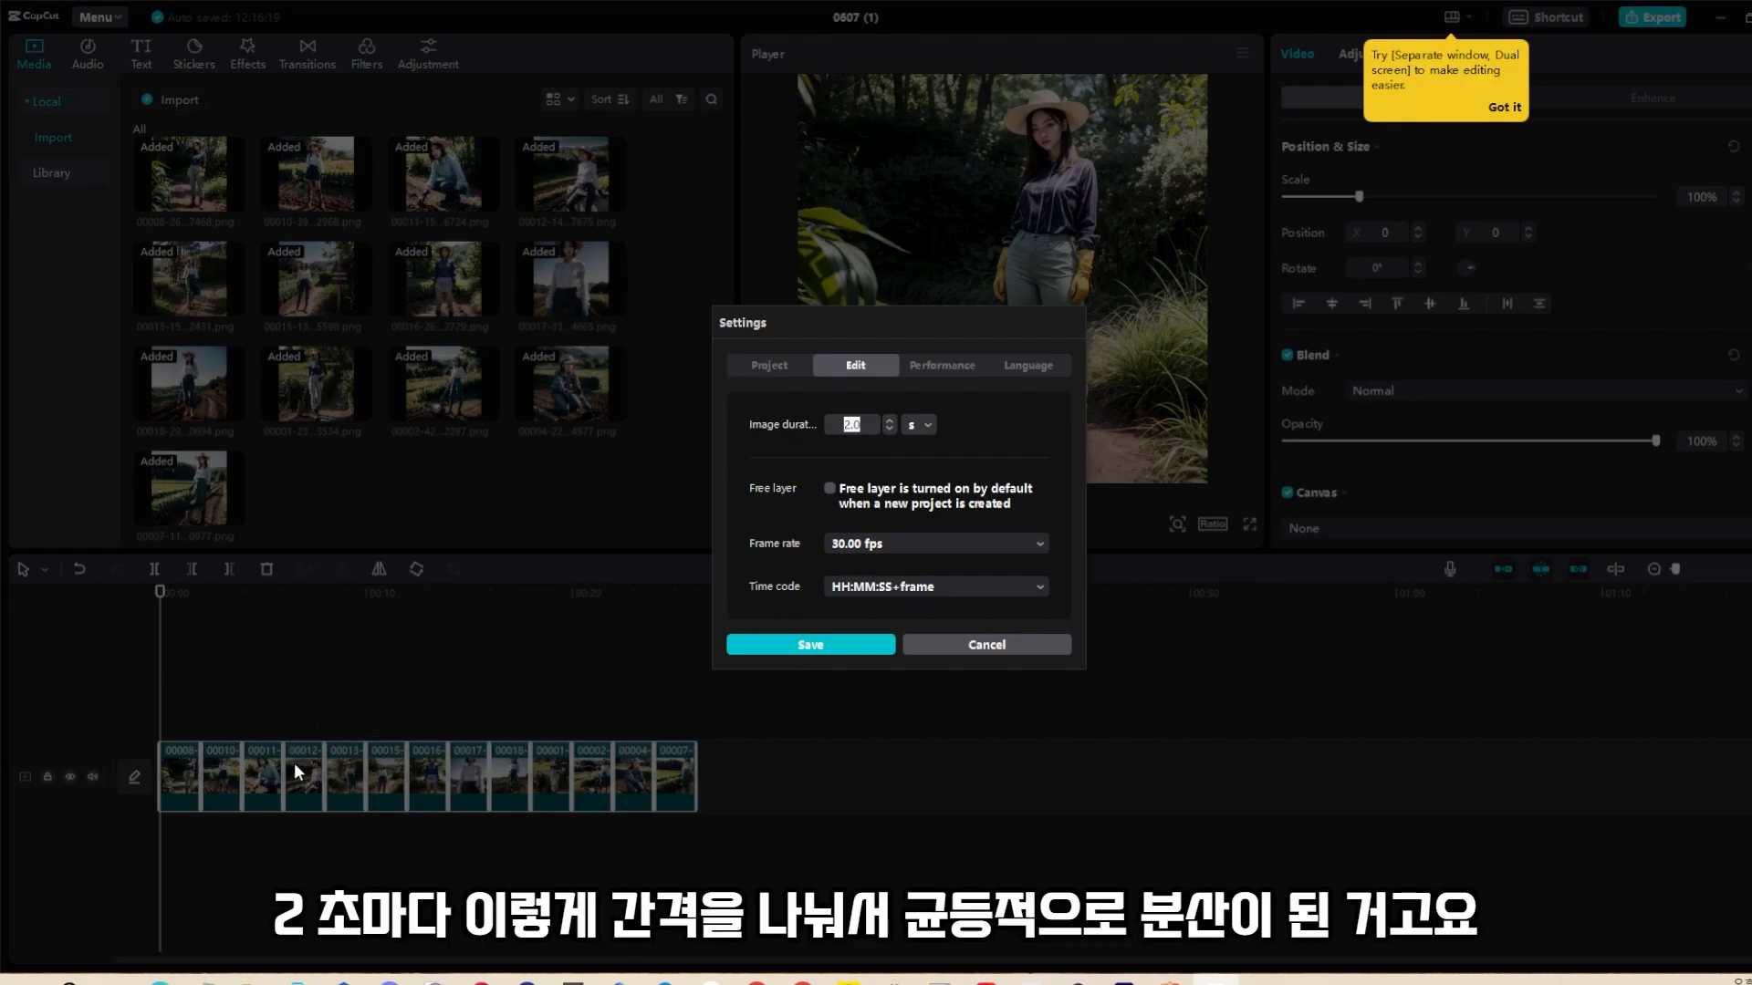
pyautogui.click(854, 424)
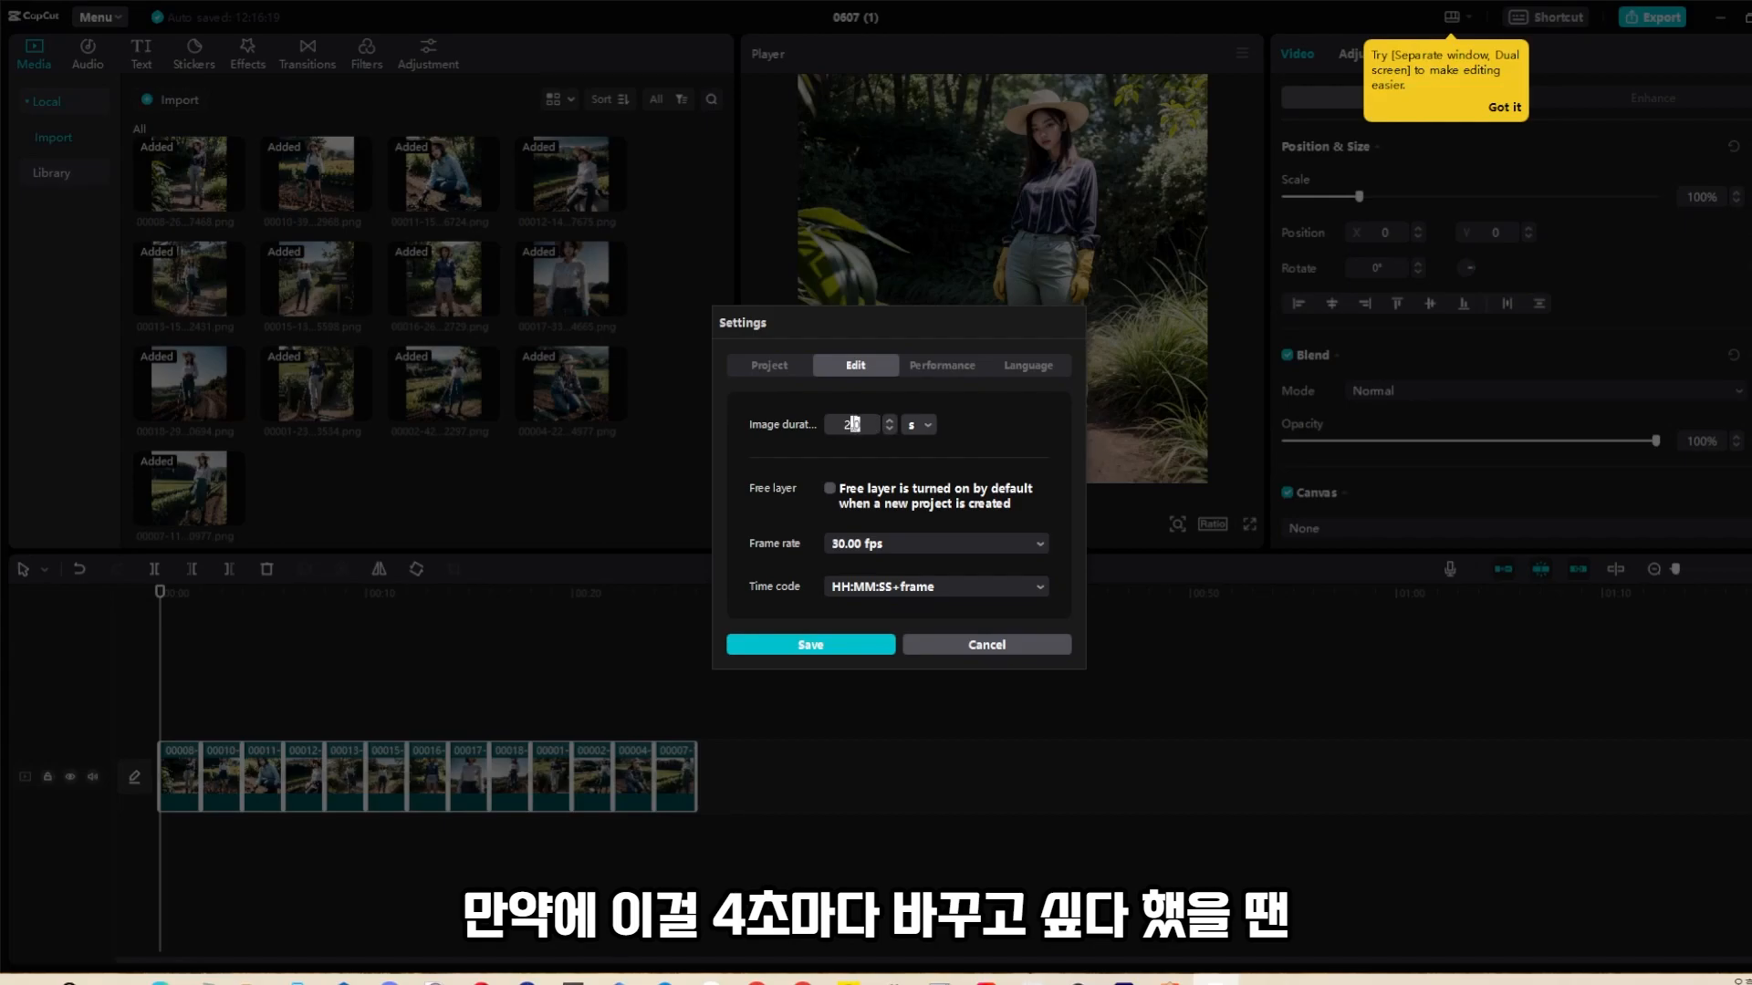
pyautogui.write('4')
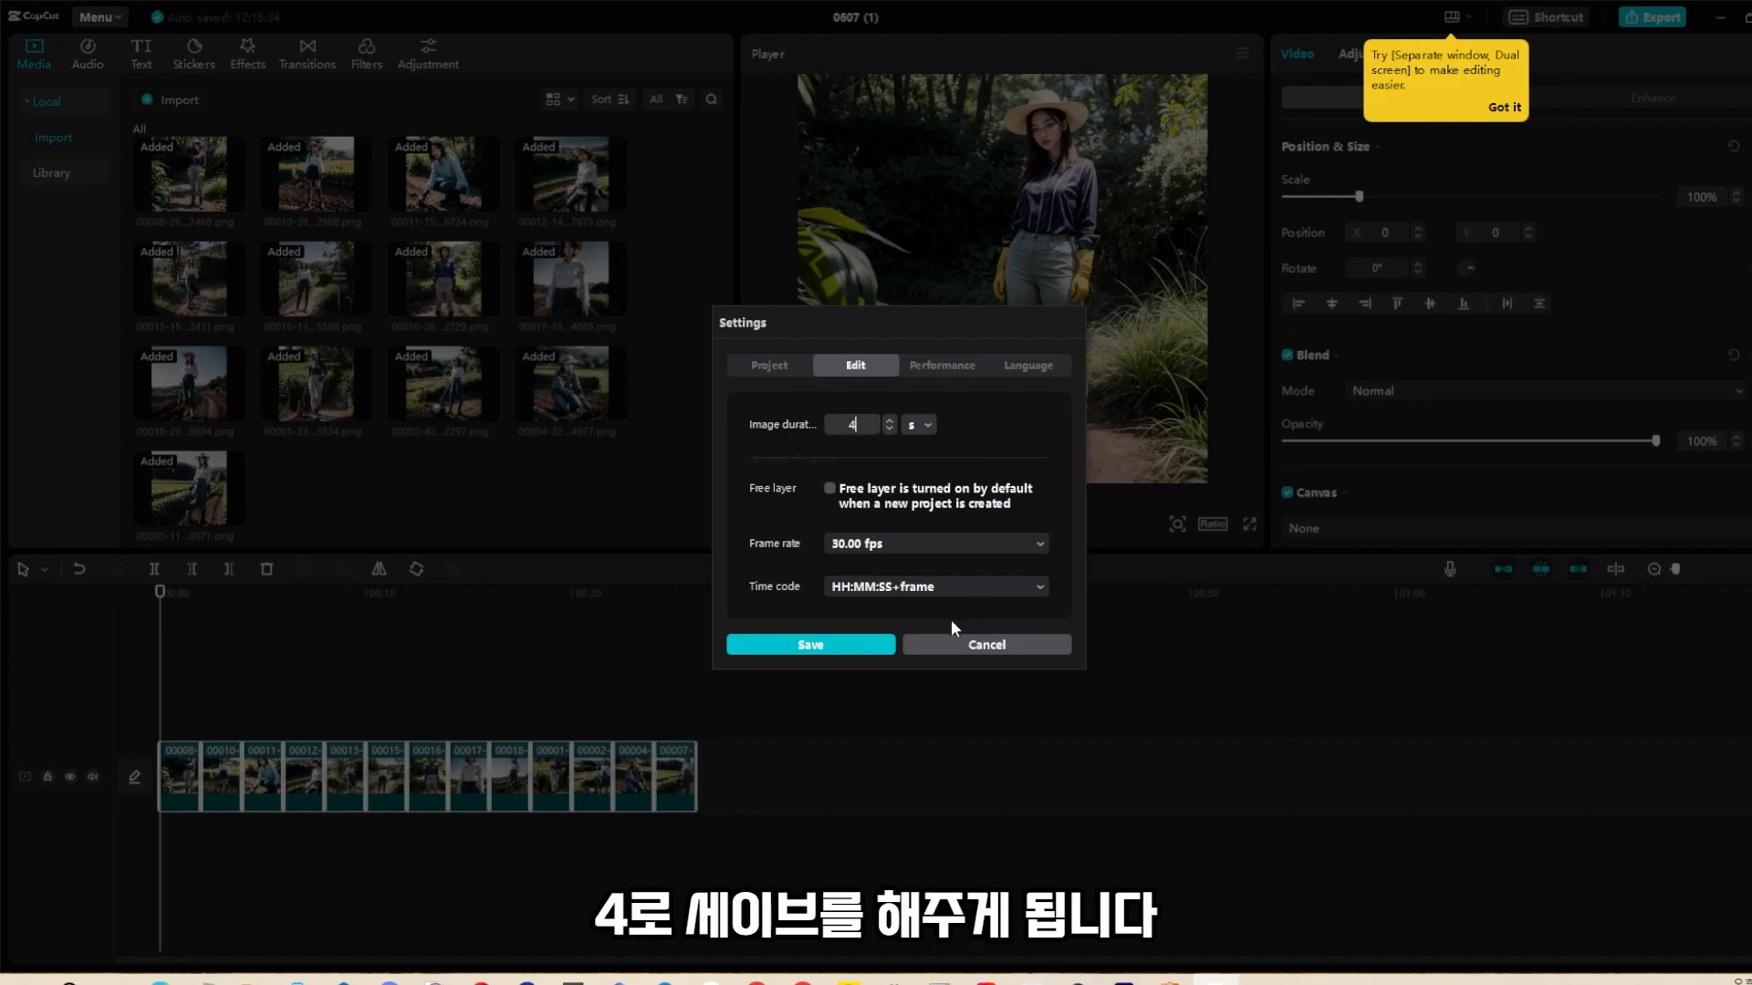
pyautogui.click(850, 643)
# - Delete all photo clips from the timeline and place all 13 imported photos on it again
pyautogui.moveTo(781, 834); pyautogui.dragTo(185, 703)
pyautogui.press('Delete')
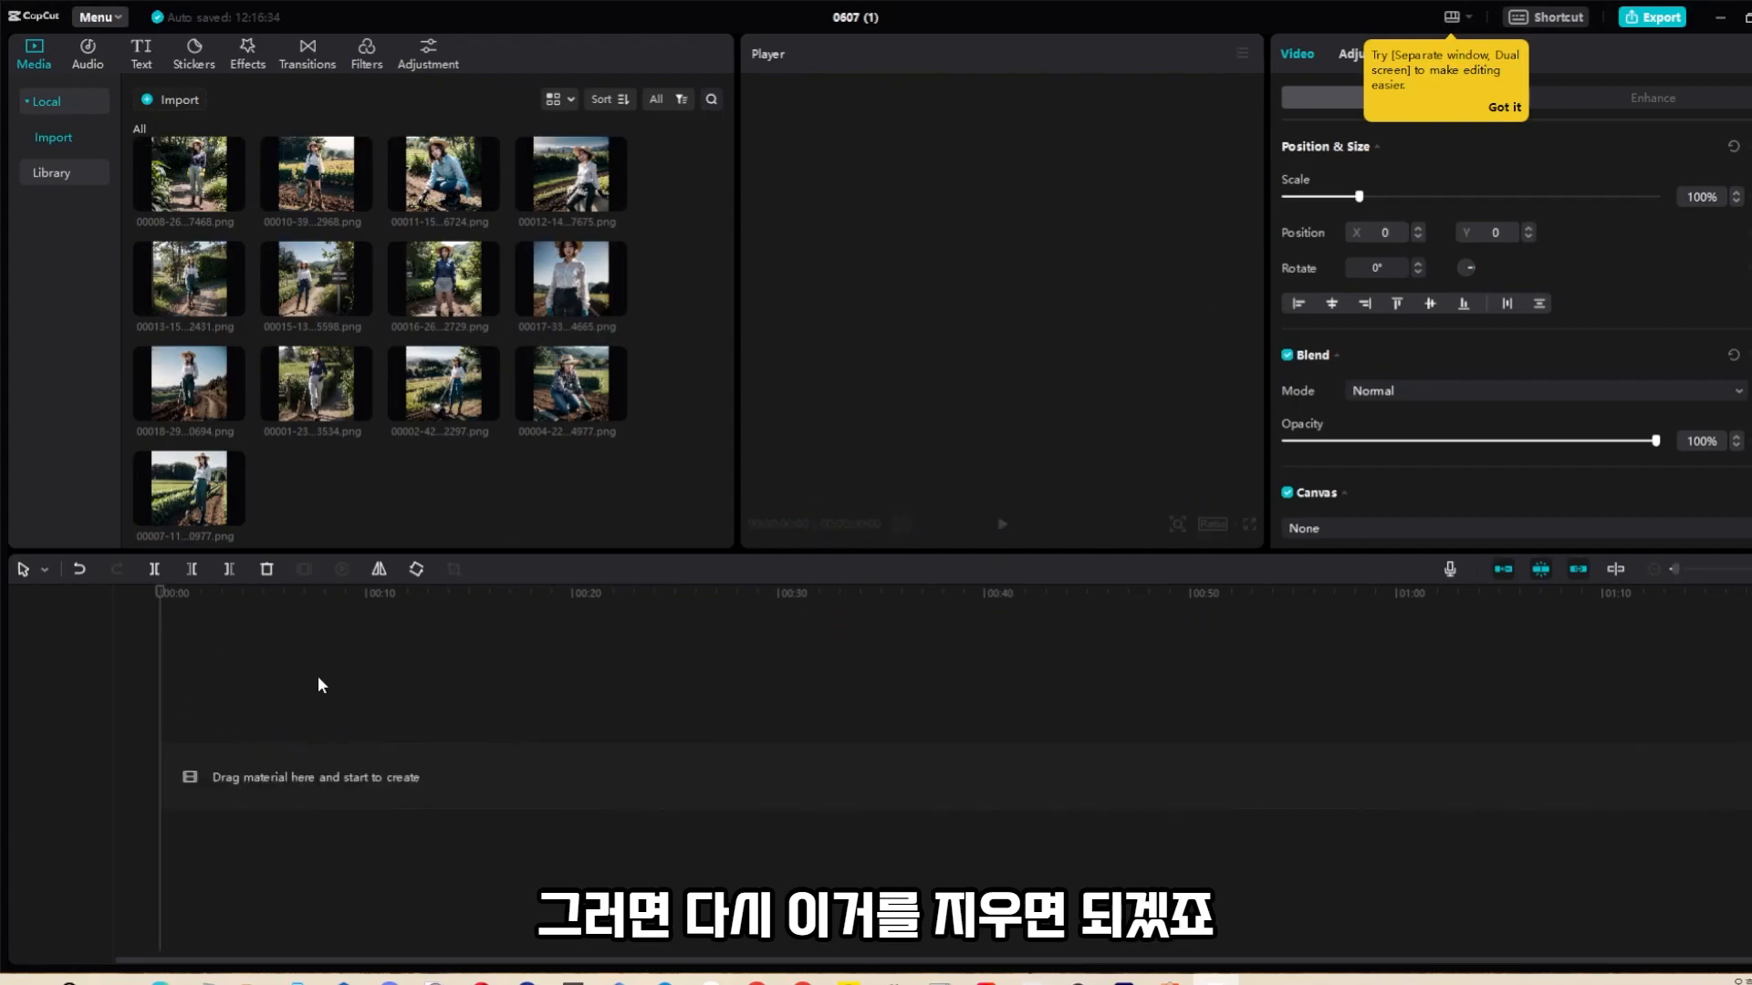
pyautogui.moveTo(613, 483); pyautogui.dragTo(160, 146)
pyautogui.moveTo(243, 214); pyautogui.dragTo(213, 757)
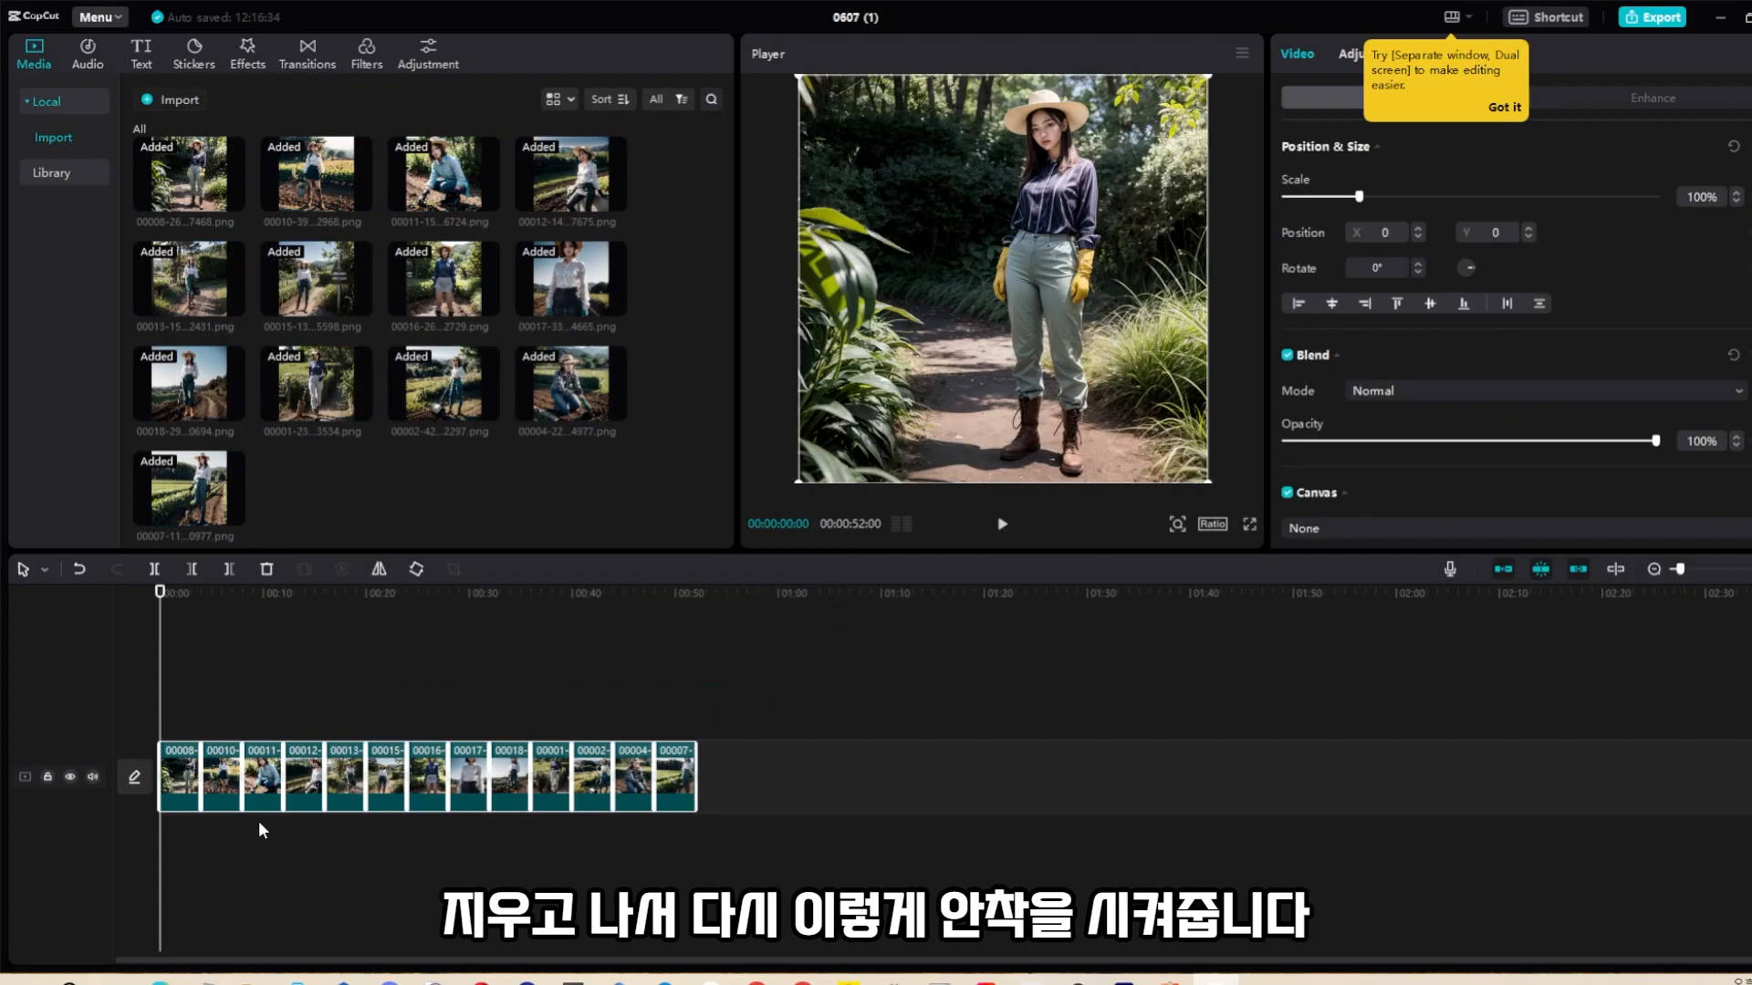
# - Play the first part of the rebuilt photo sequence to check its pacing, and rewind to the start
pyautogui.press('space')
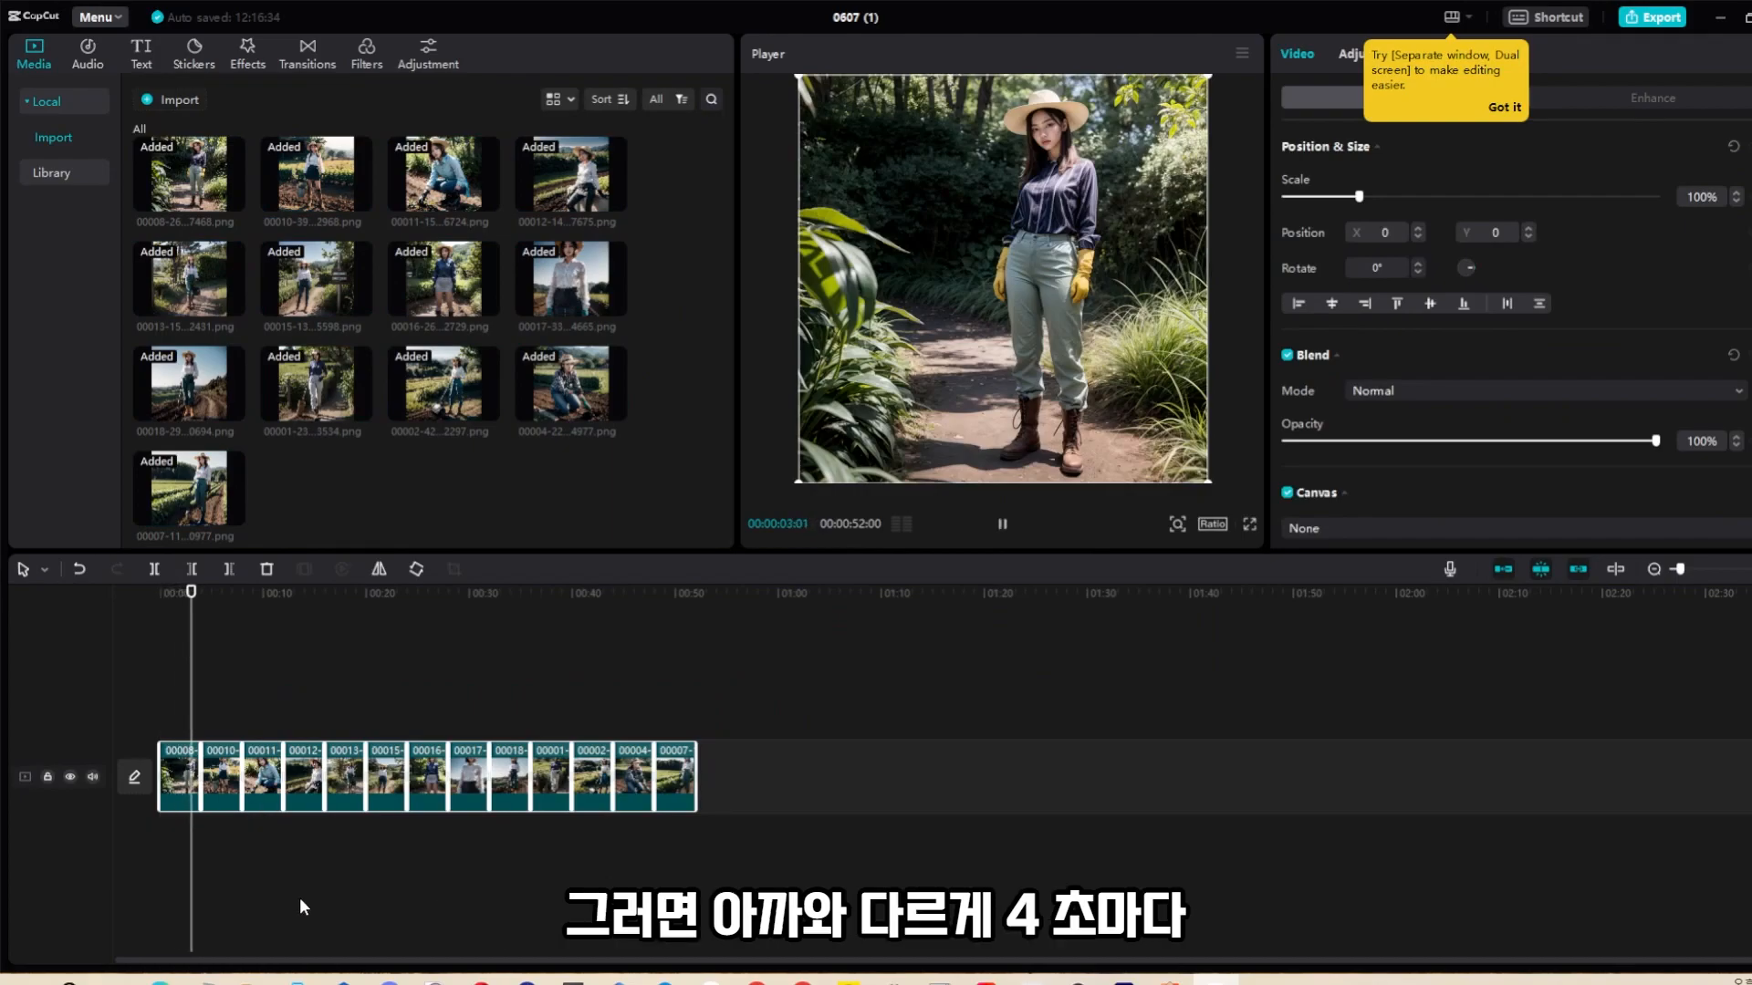
pyautogui.press('space')
pyautogui.moveTo(209, 593); pyautogui.dragTo(160, 595)
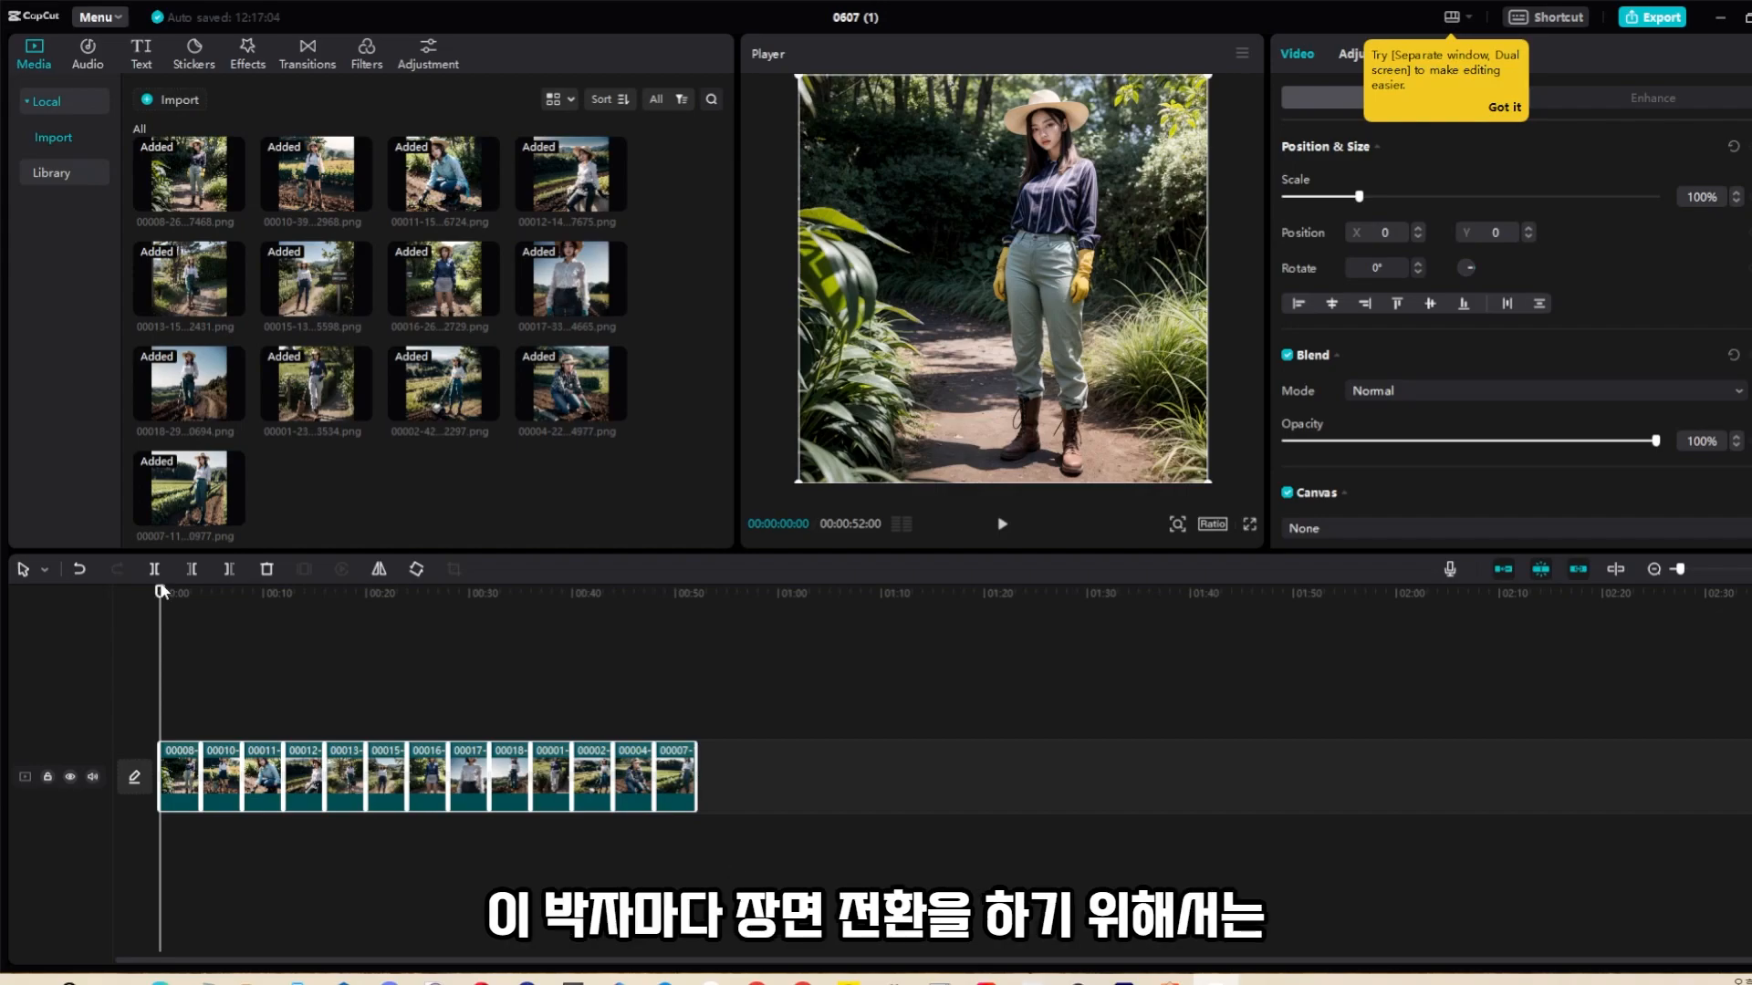
pyautogui.moveTo(168, 589); pyautogui.dragTo(64, 580)
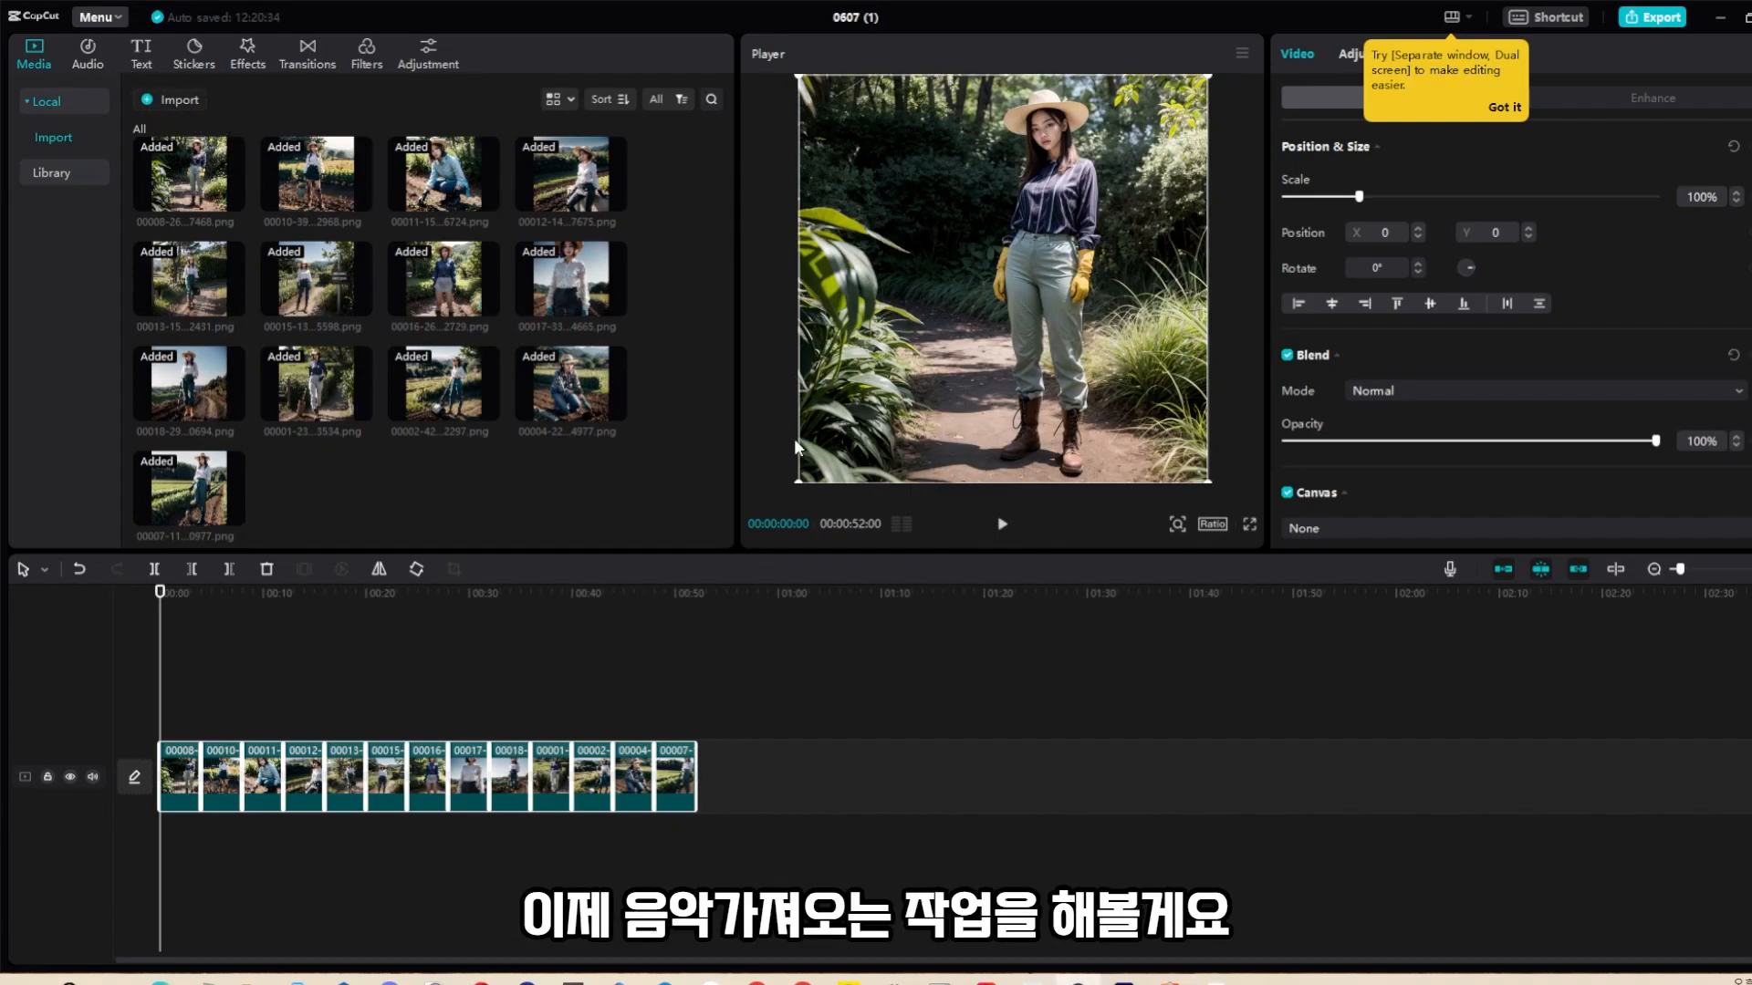
# - Preview the music track "The Way" and add it beneath the photo clips from the start of the timeline
pyautogui.click(89, 61)
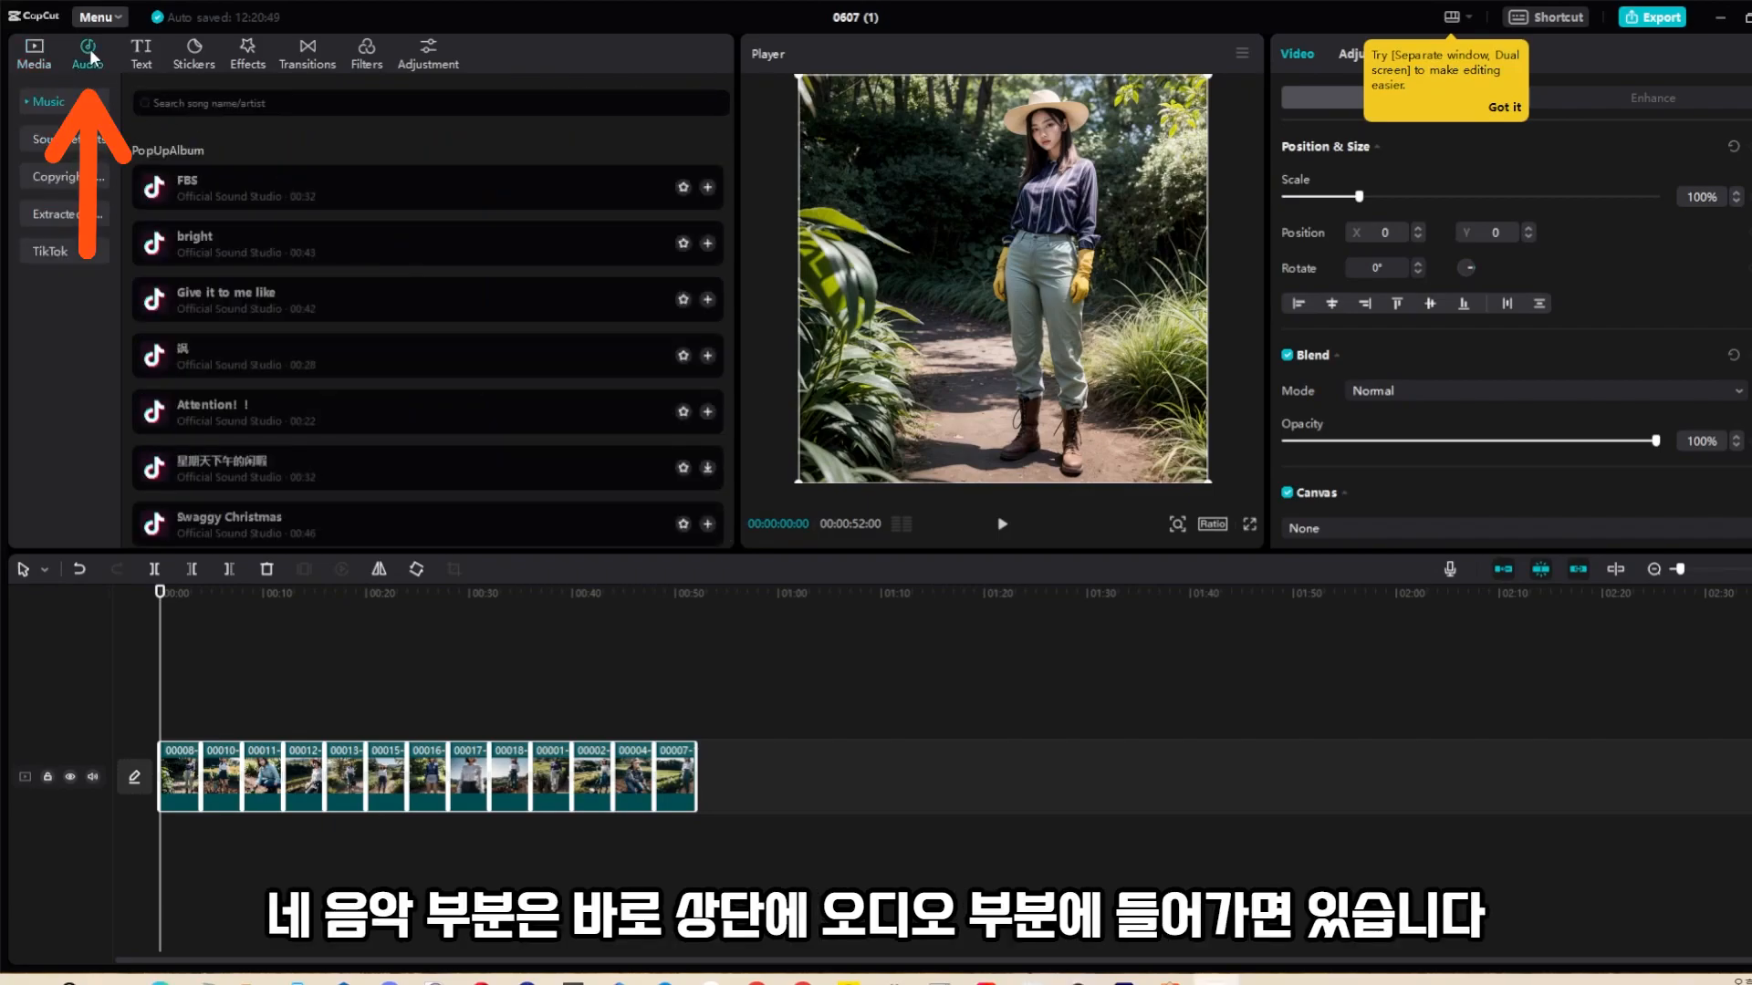
pyautogui.scroll(-5, 387, 325)
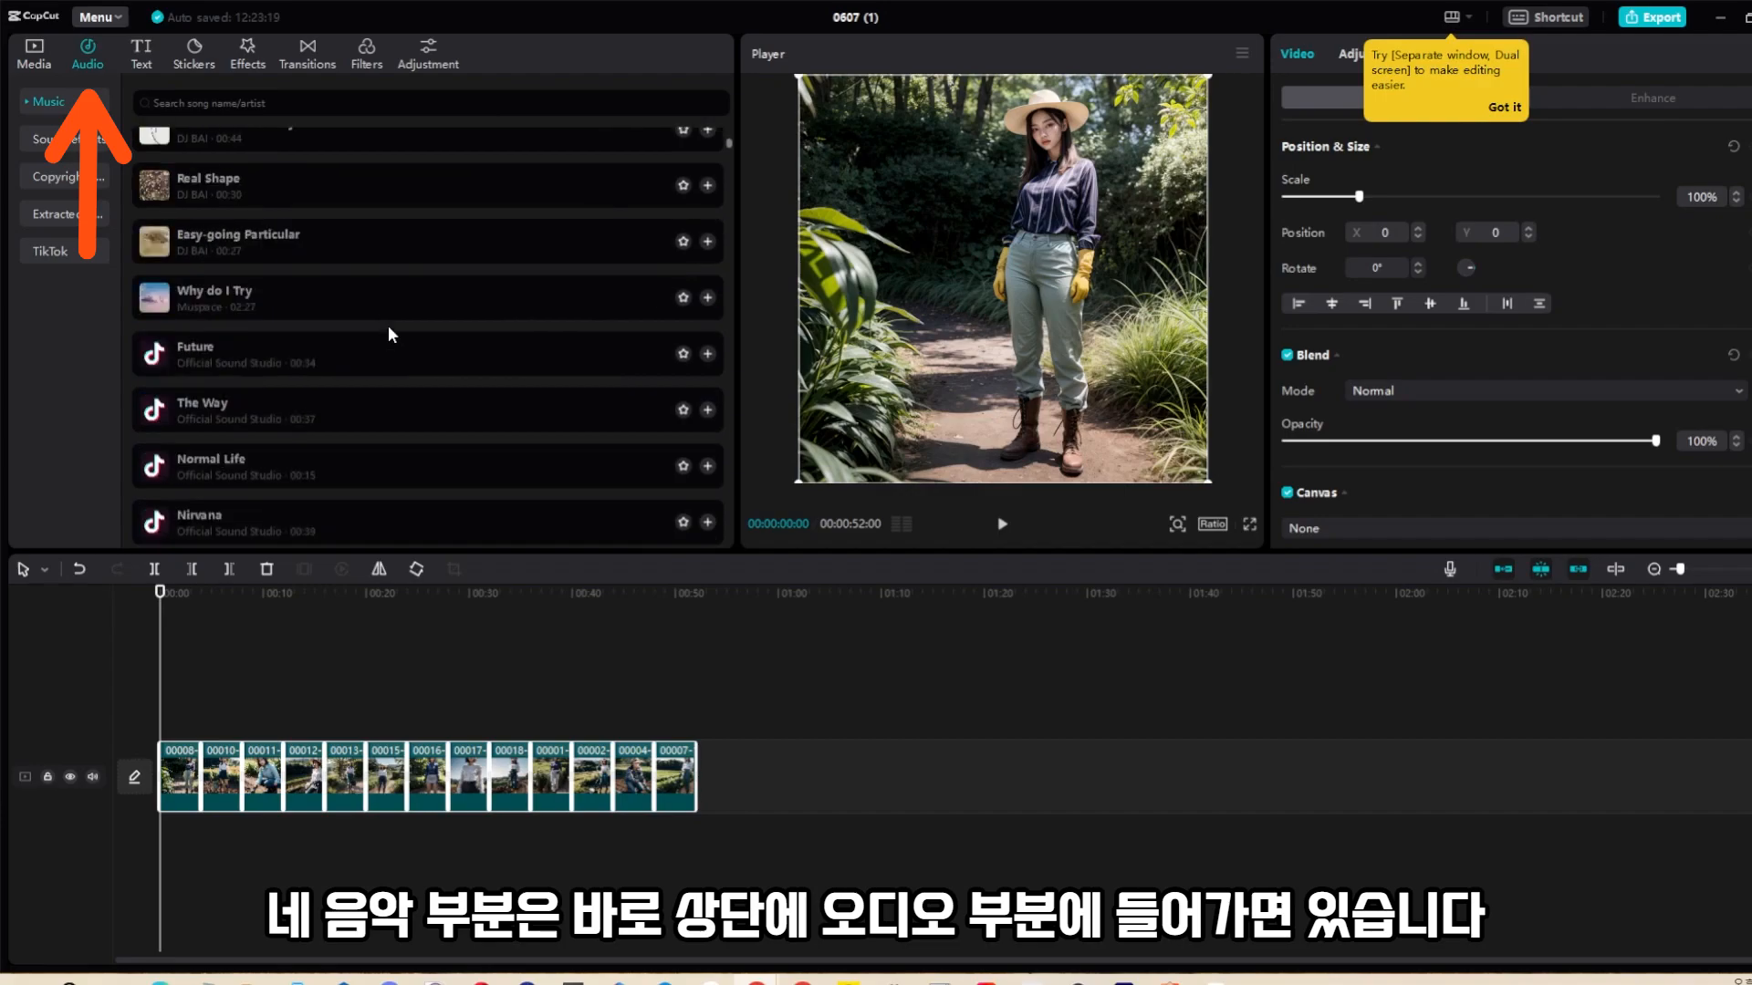
pyautogui.click(308, 408)
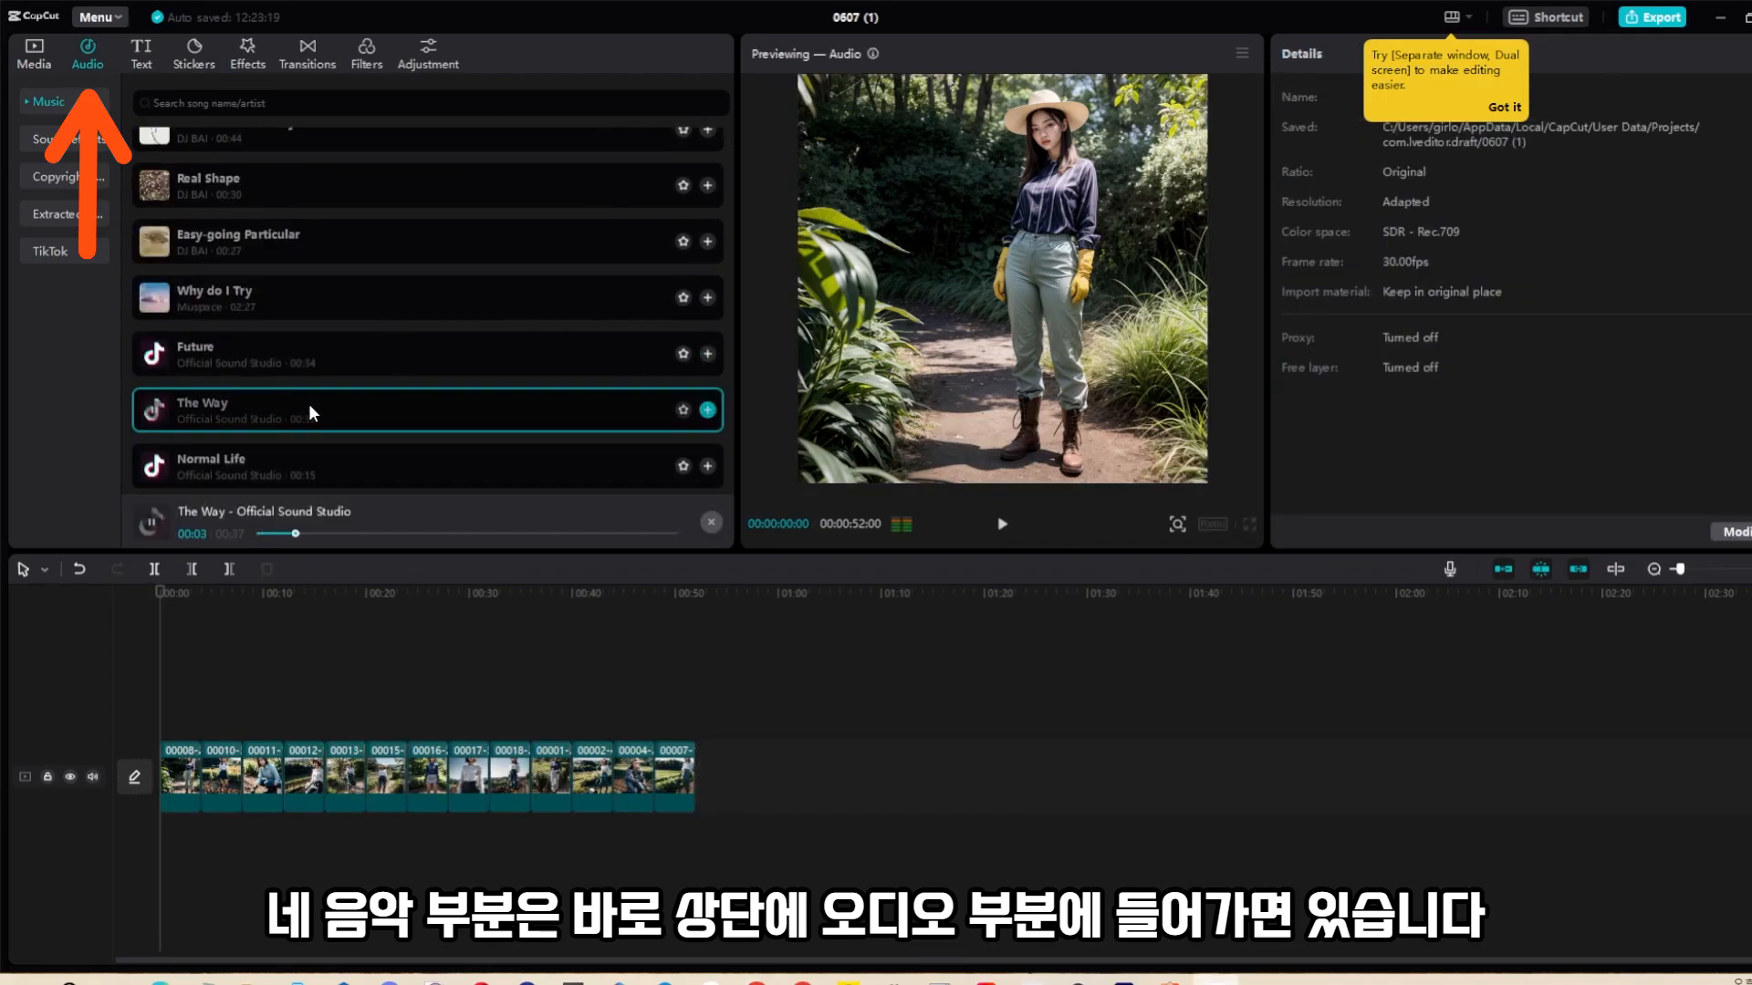
pyautogui.click(217, 407)
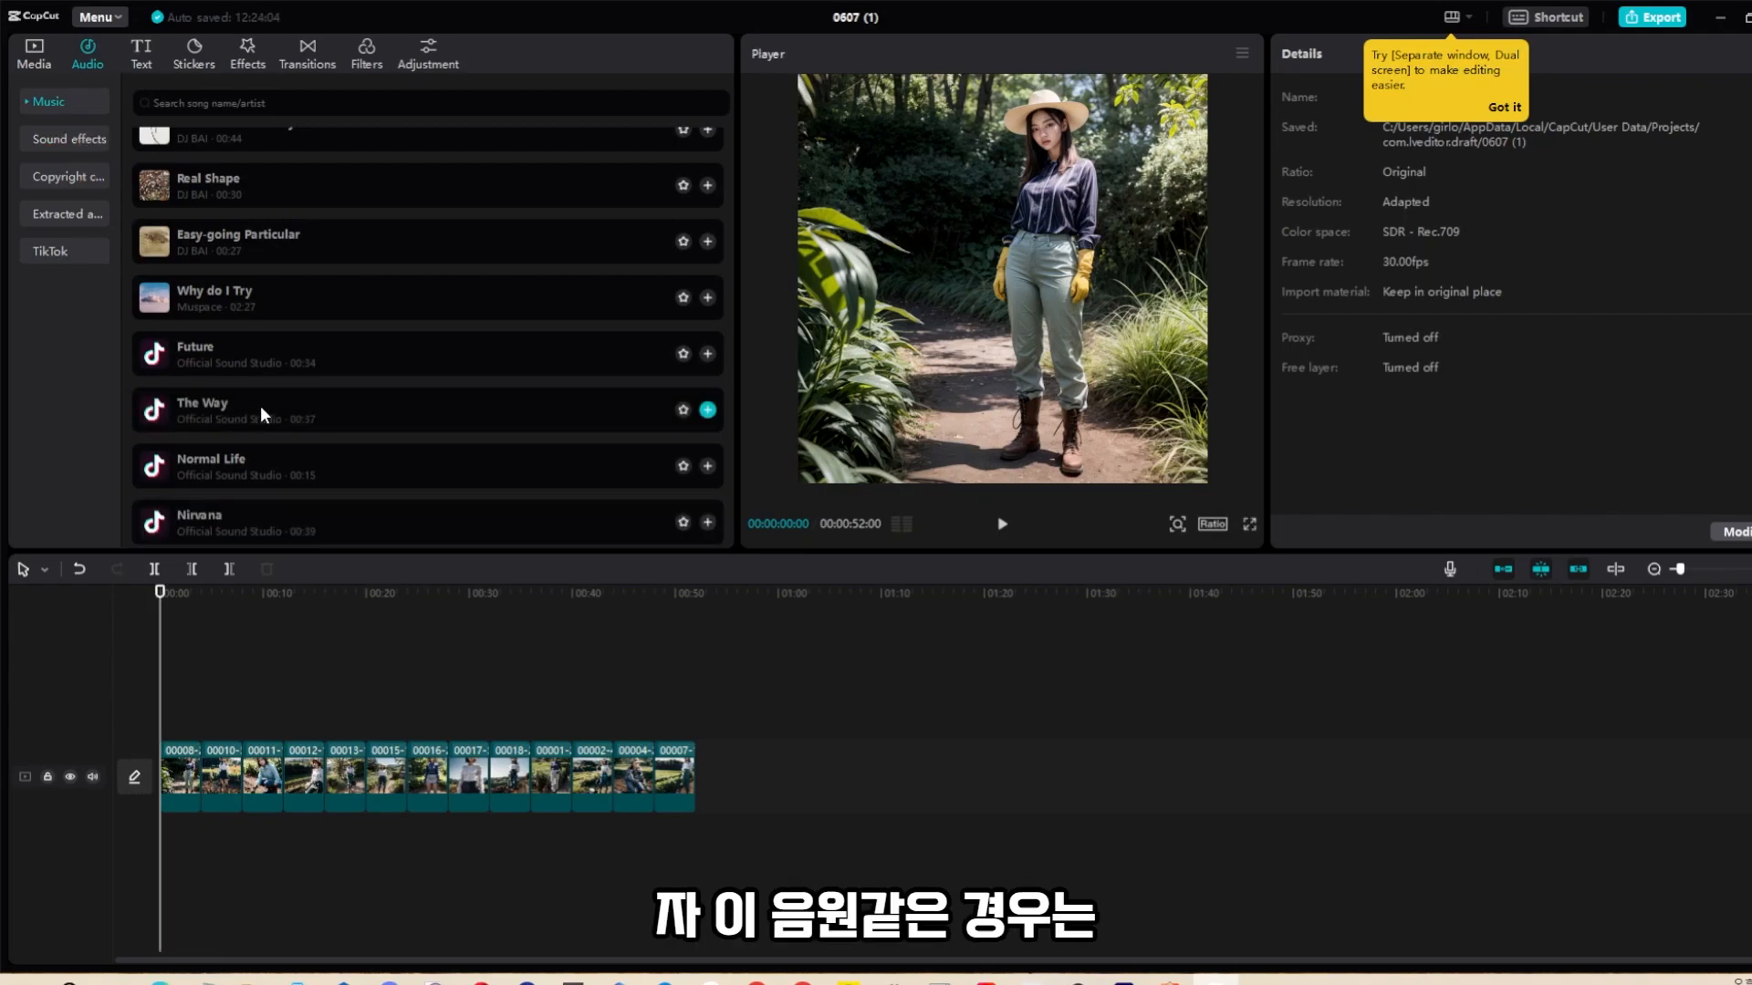
pyautogui.moveTo(302, 407); pyautogui.dragTo(163, 834)
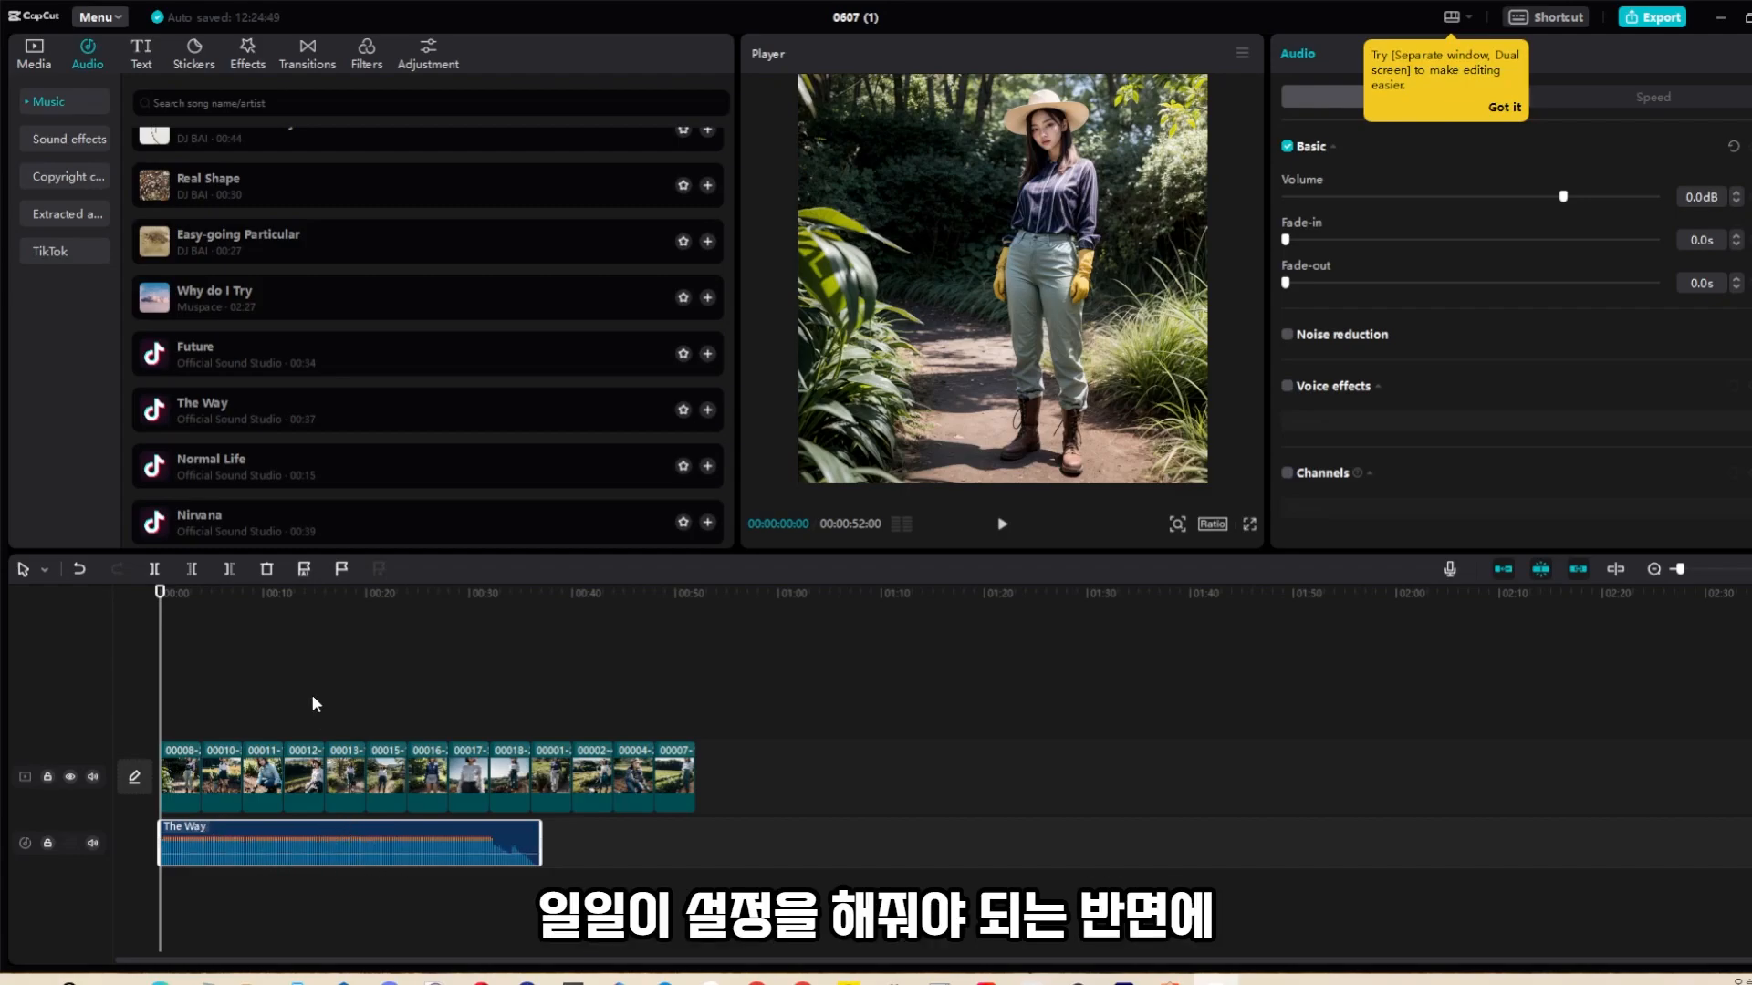
# - Compare the Beat 1 and Beats 2 automatic beat markers on "The Way" and apply Beats 2
pyautogui.click(302, 570)
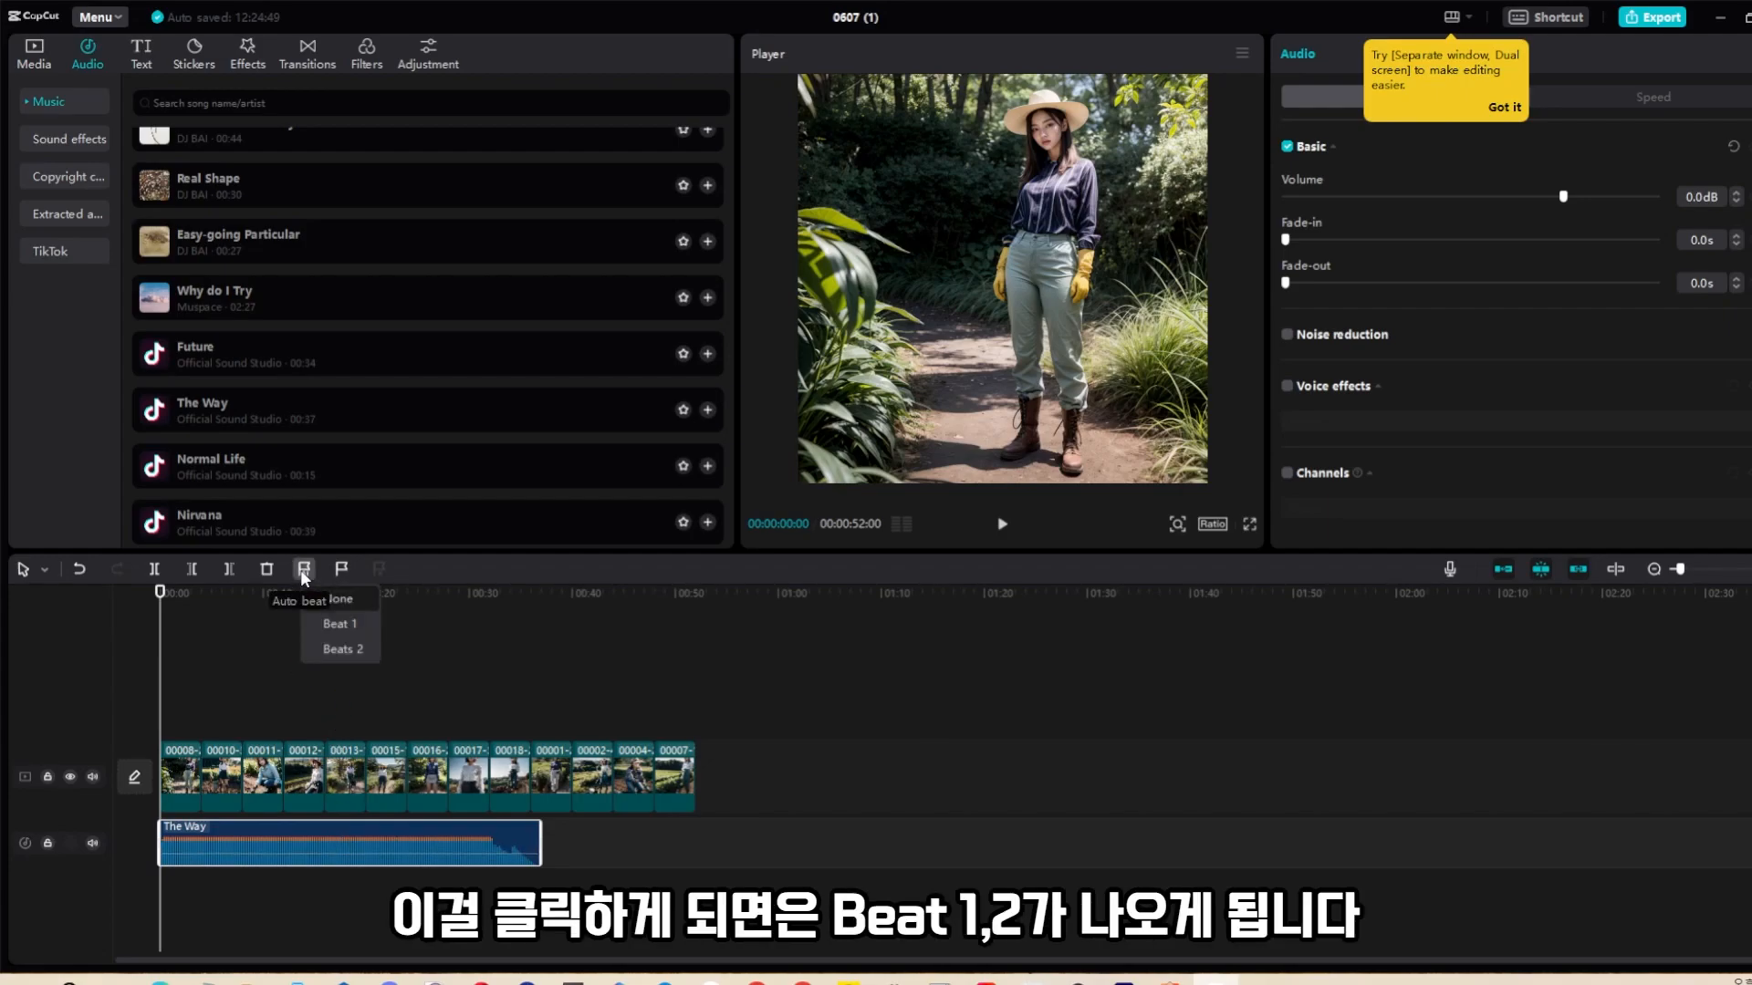
pyautogui.click(350, 627)
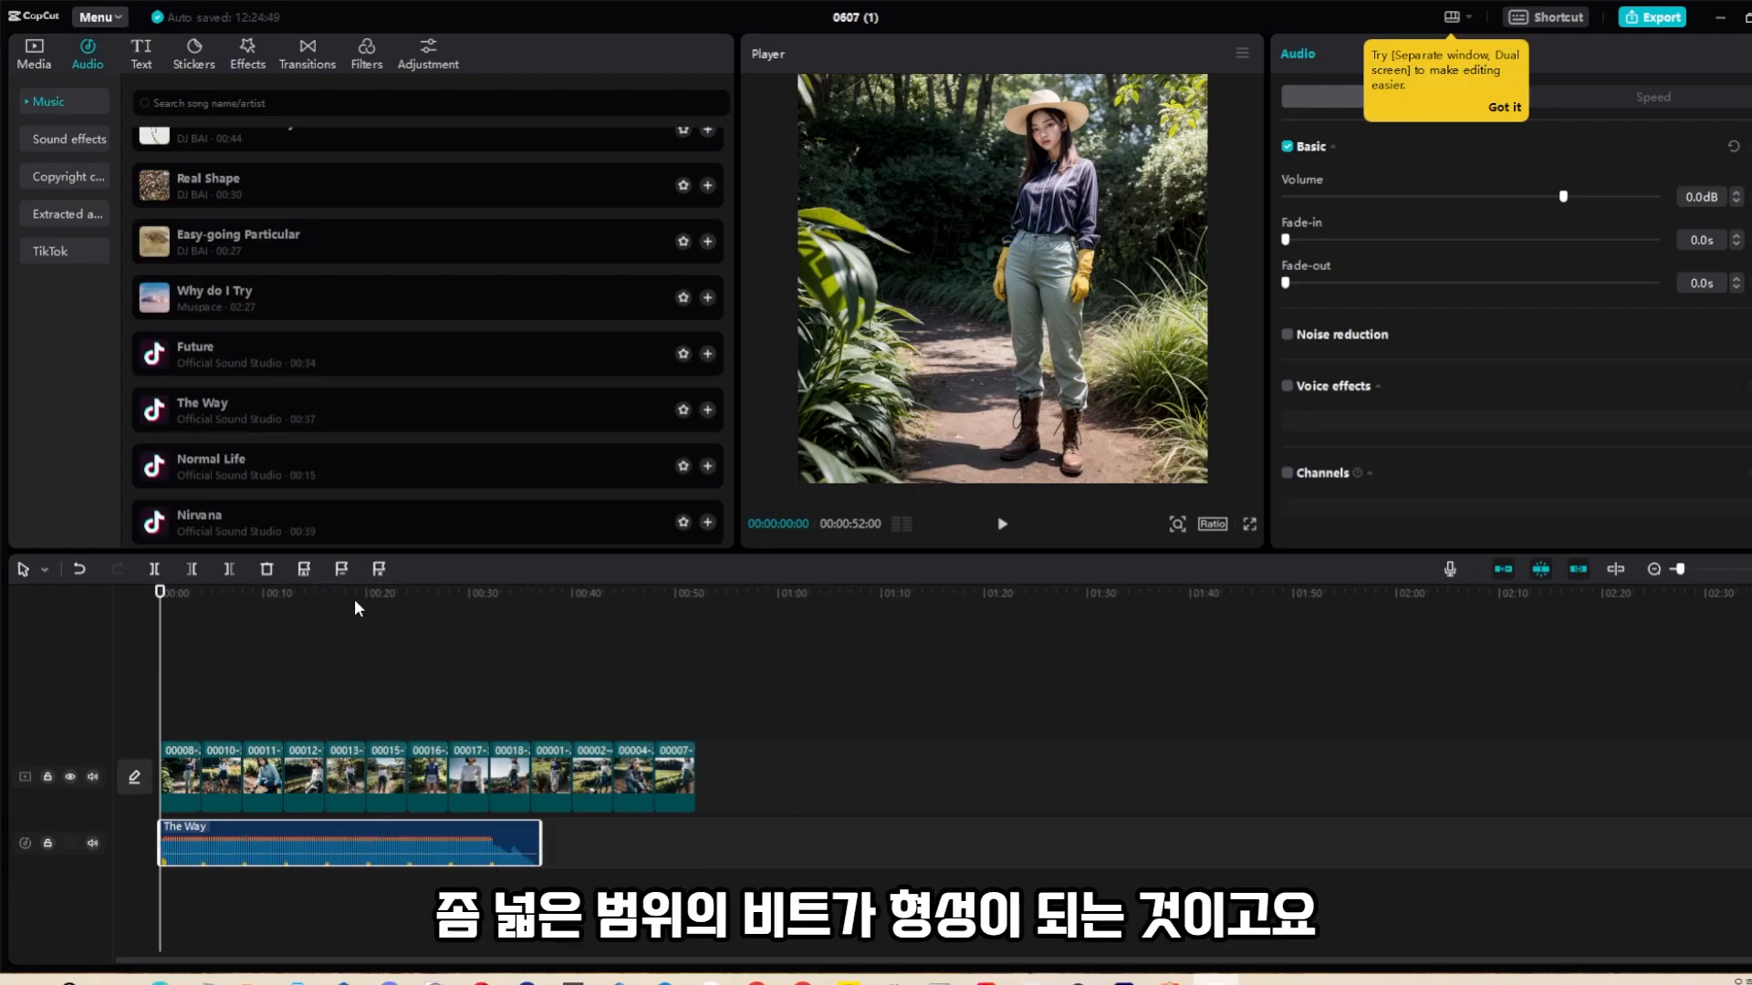
pyautogui.click(305, 572)
pyautogui.click(338, 652)
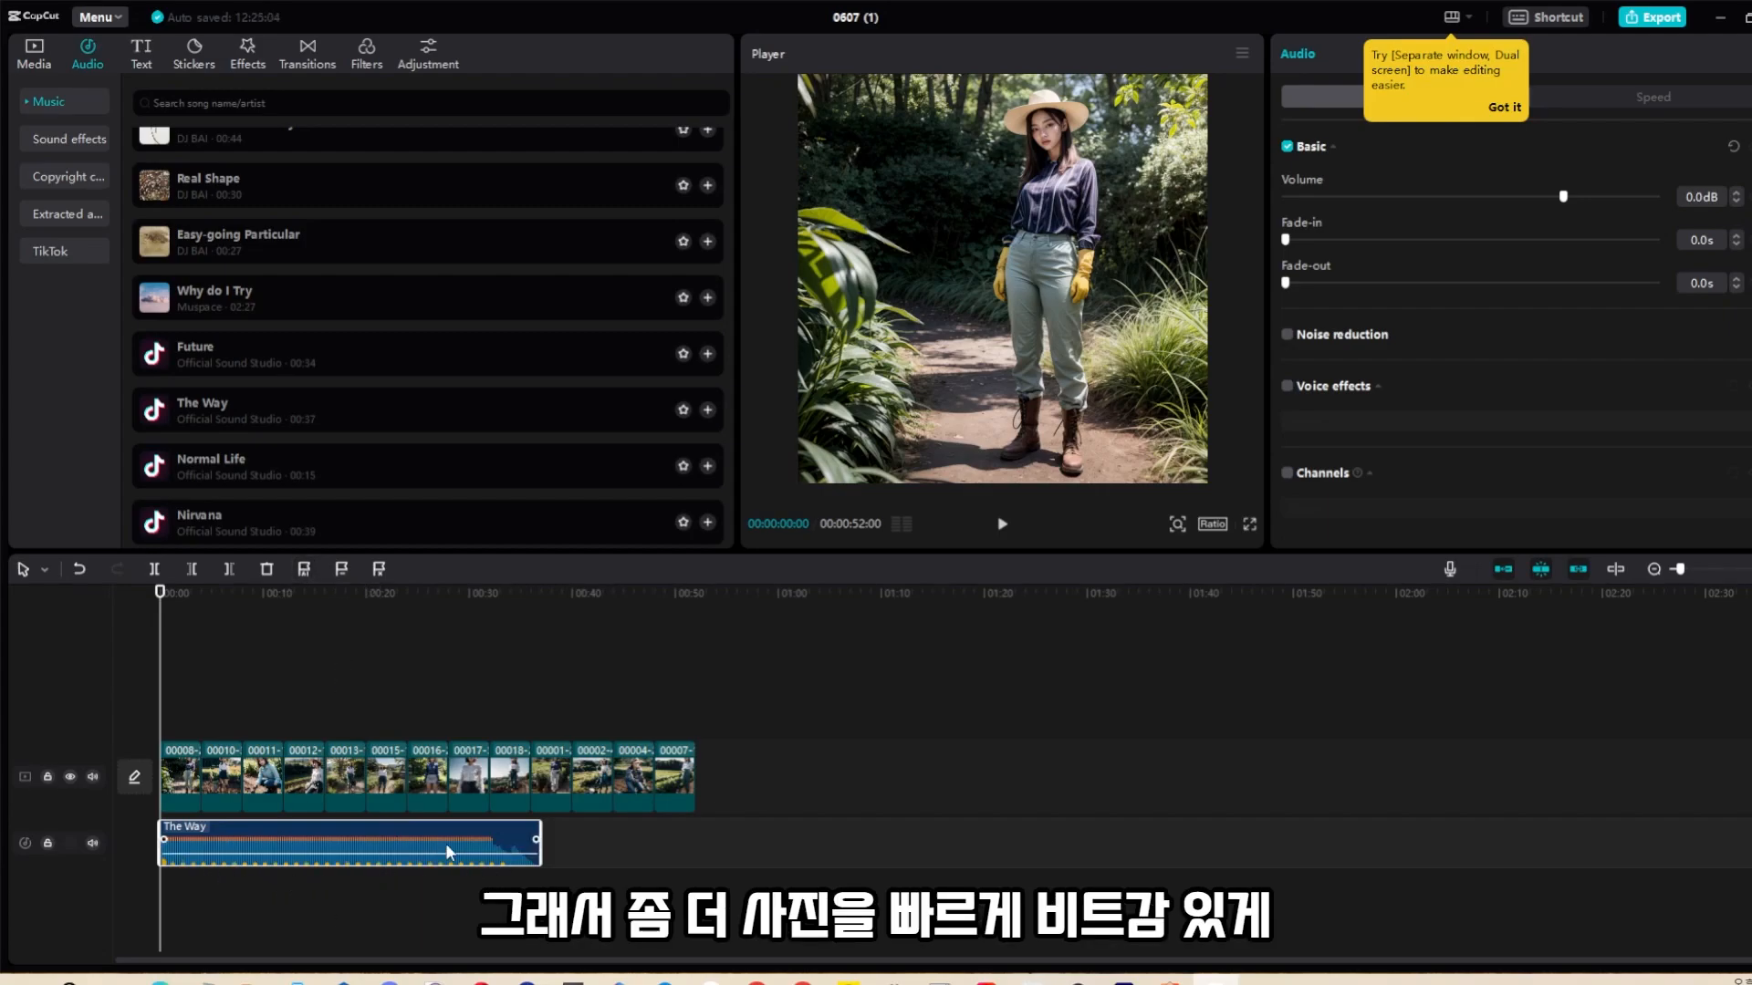
pyautogui.click(307, 574)
pyautogui.click(334, 624)
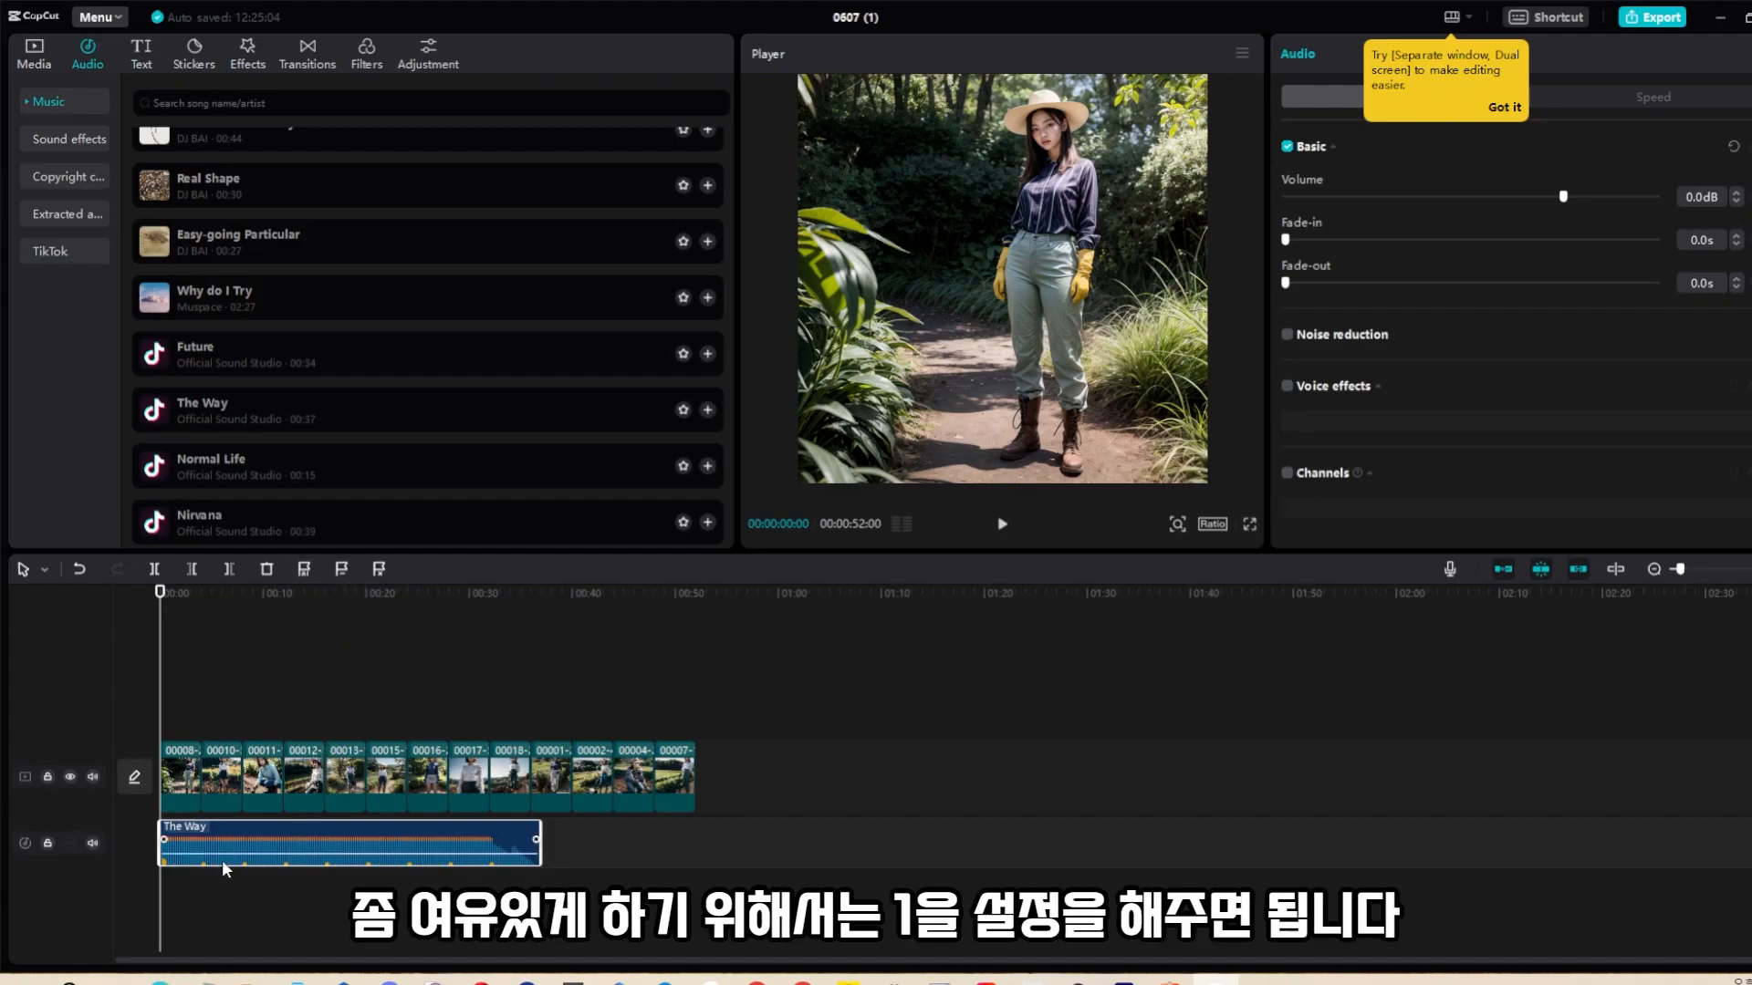
pyautogui.click(307, 578)
pyautogui.click(337, 651)
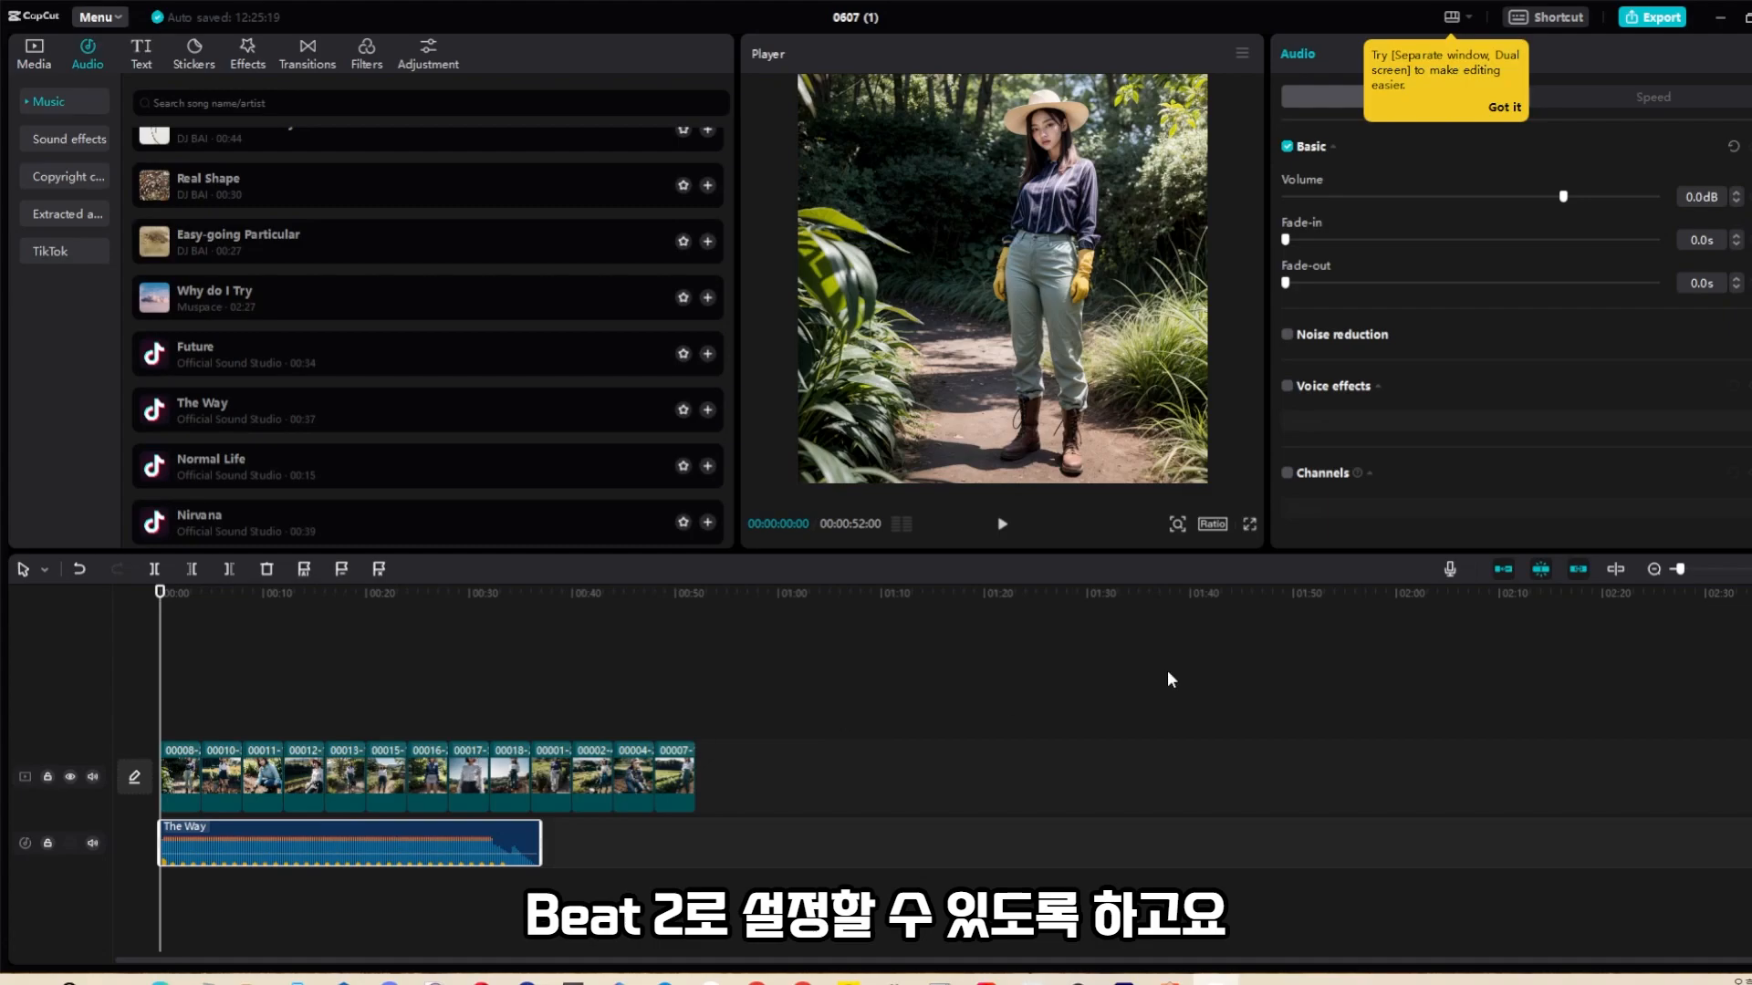
# - Trim the first five photo clips so that each one ends on the next successive beat marker of "The Way"
pyautogui.hotkey('ctrl', '-')
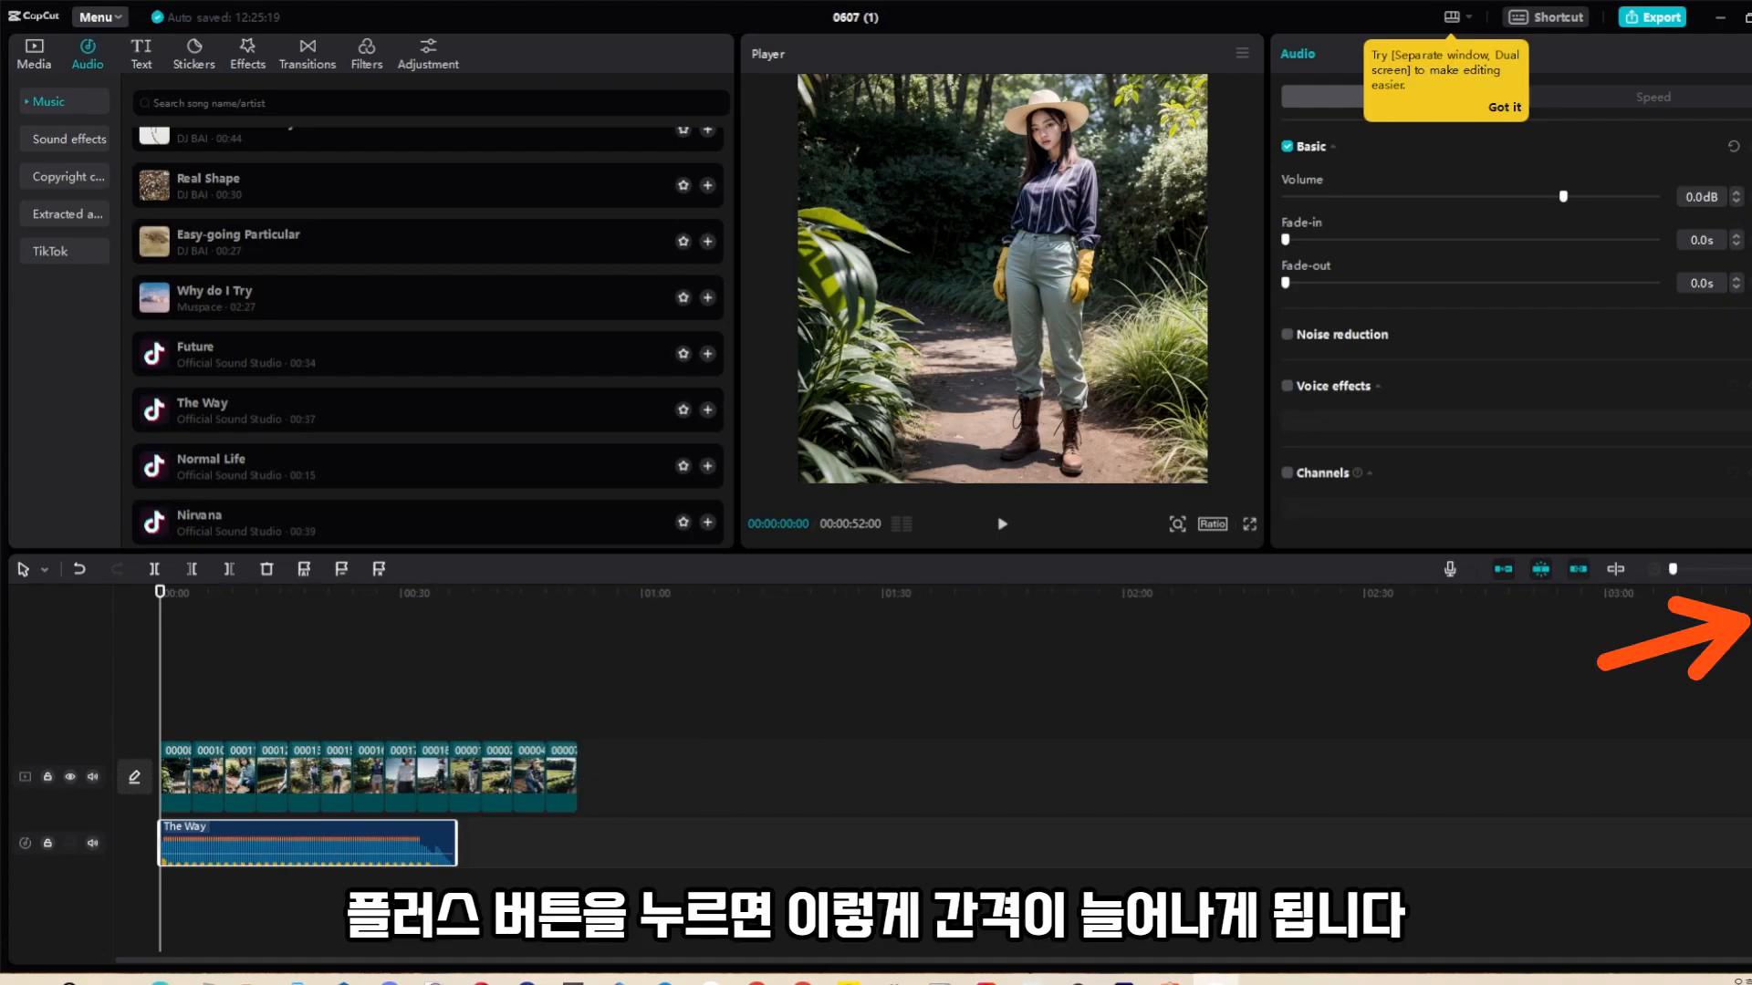
pyautogui.click(1744, 568)
pyautogui.click(1744, 568)
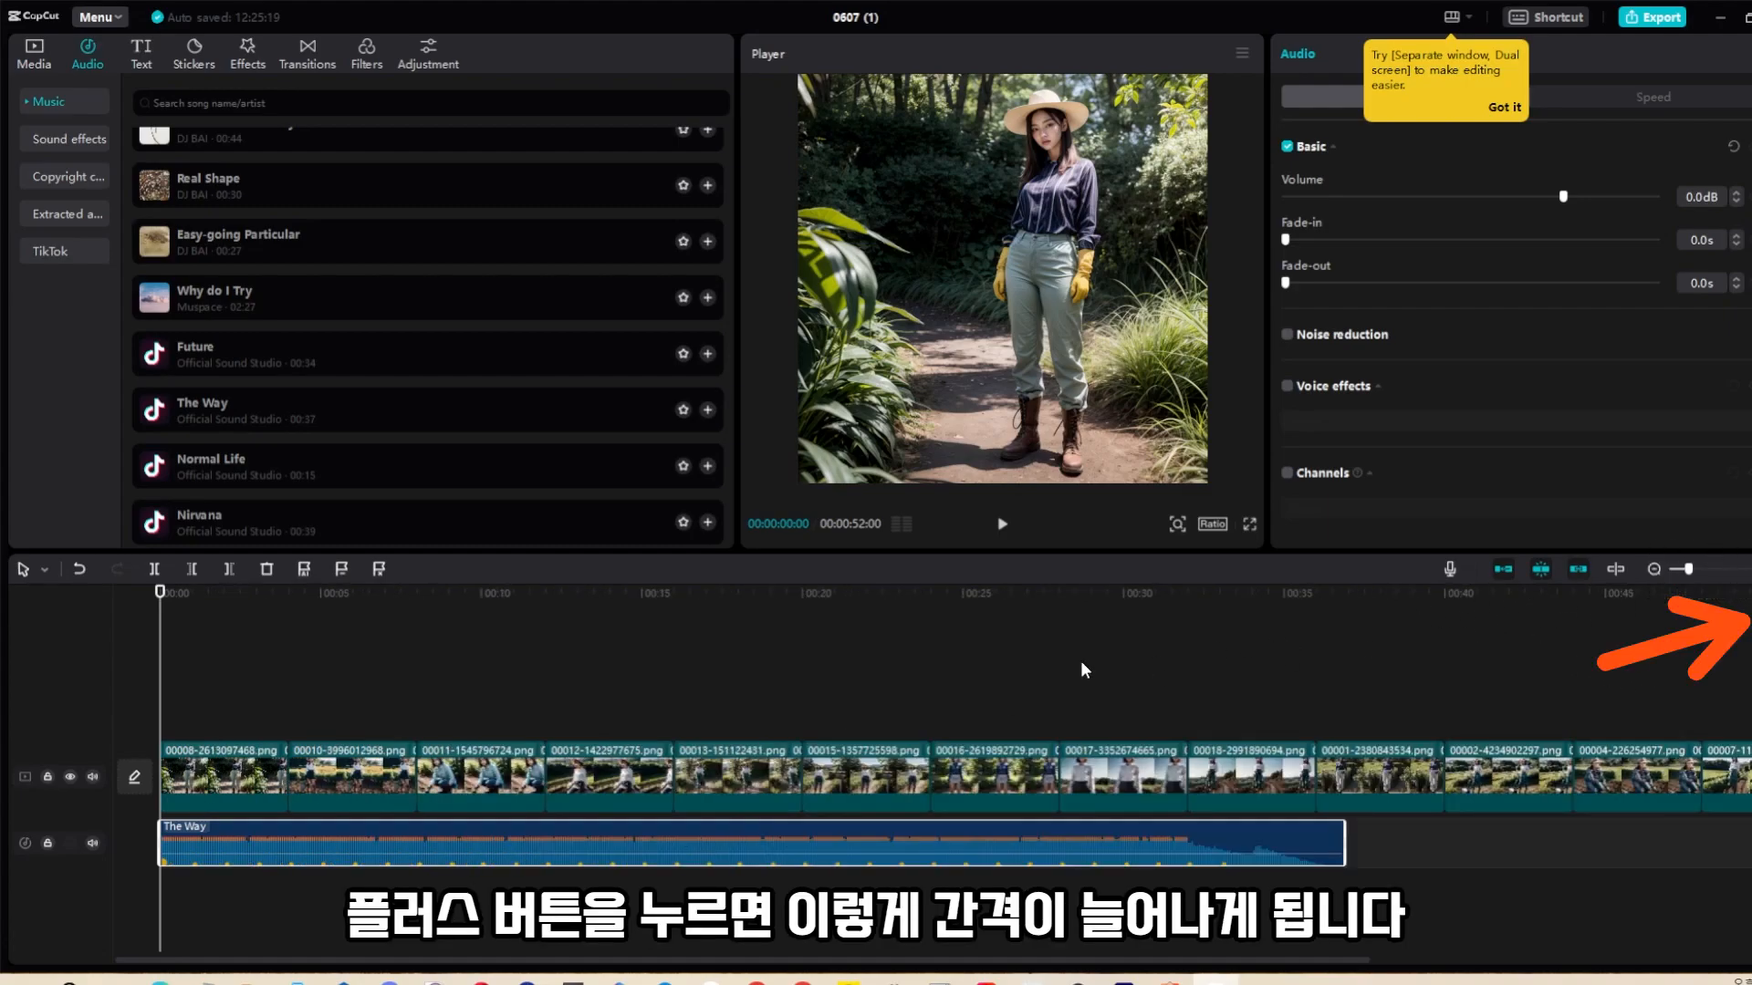
pyautogui.click(219, 786)
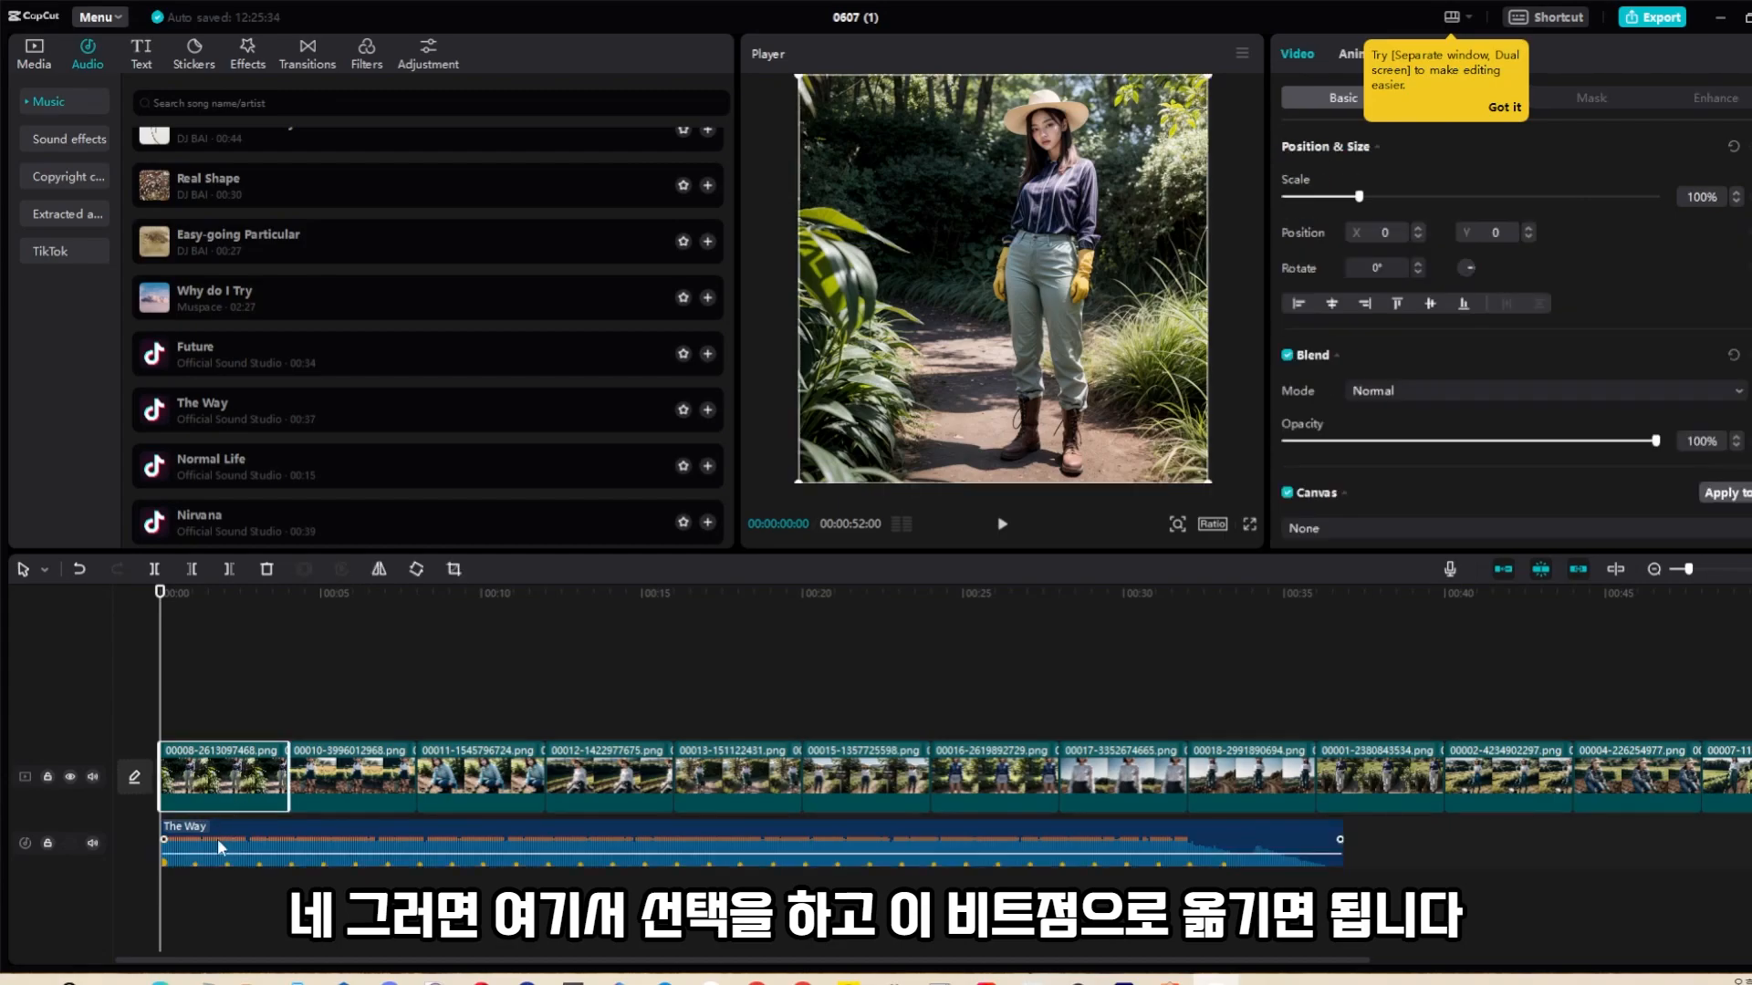
pyautogui.moveTo(288, 786); pyautogui.dragTo(191, 787)
pyautogui.moveTo(318, 787); pyautogui.dragTo(224, 787)
pyautogui.click(352, 781)
pyautogui.moveTo(352, 781); pyautogui.dragTo(256, 803)
pyautogui.moveTo(385, 790); pyautogui.dragTo(288, 803)
pyautogui.click(406, 790)
pyautogui.moveTo(419, 790); pyautogui.dragTo(322, 798)
# - Trim the remaining photo clips, from the sixth to the last, so each spans one interval between beat markers
pyautogui.click(369, 801)
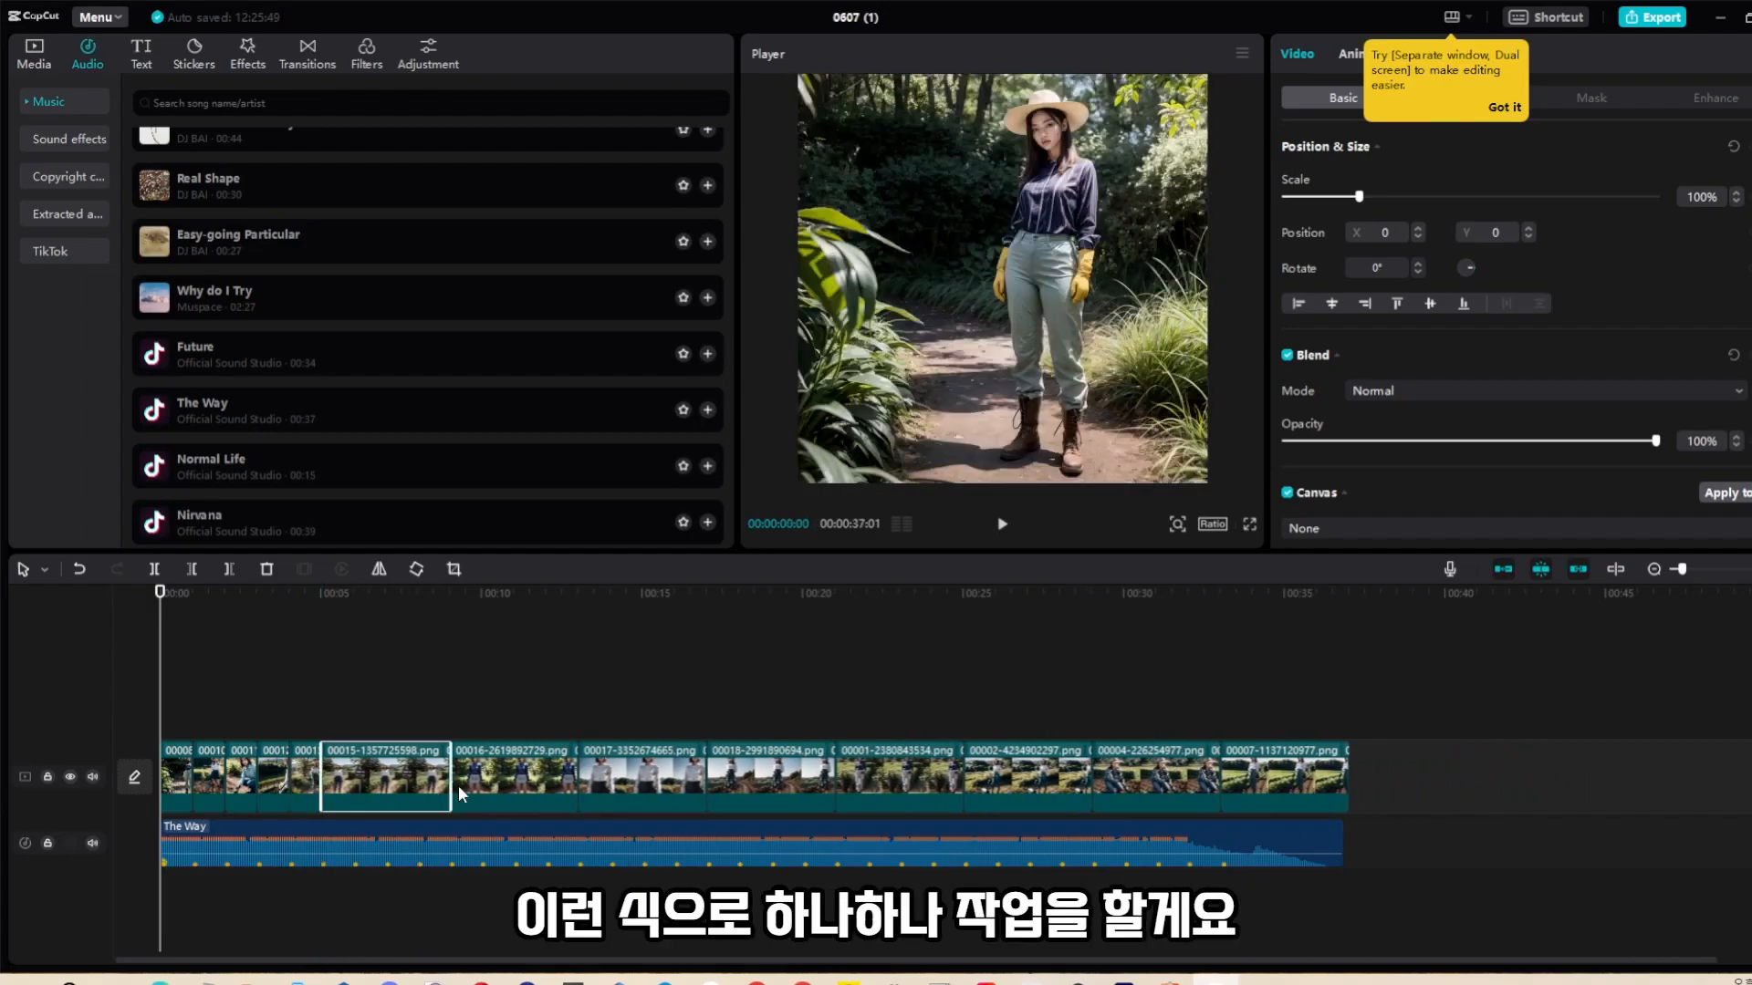
pyautogui.moveTo(451, 790); pyautogui.dragTo(387, 808)
pyautogui.click(438, 790)
pyautogui.click(474, 791)
pyautogui.moveTo(514, 790); pyautogui.dragTo(451, 802)
pyautogui.click(560, 786)
pyautogui.click(604, 783)
pyautogui.moveTo(578, 786); pyautogui.dragTo(511, 794)
pyautogui.click(548, 786)
pyautogui.moveTo(610, 787)
pyautogui.mouseDown()
pyautogui.moveTo(516, 793)
pyautogui.moveTo(579, 794)
pyautogui.mouseUp()
pyautogui.click(584, 787)
# - Return the playhead to the start and play the trimmed photo sequence with the music
pyautogui.click(631, 593)
pyautogui.moveTo(632, 593); pyautogui.dragTo(161, 595)
pyautogui.press('space')
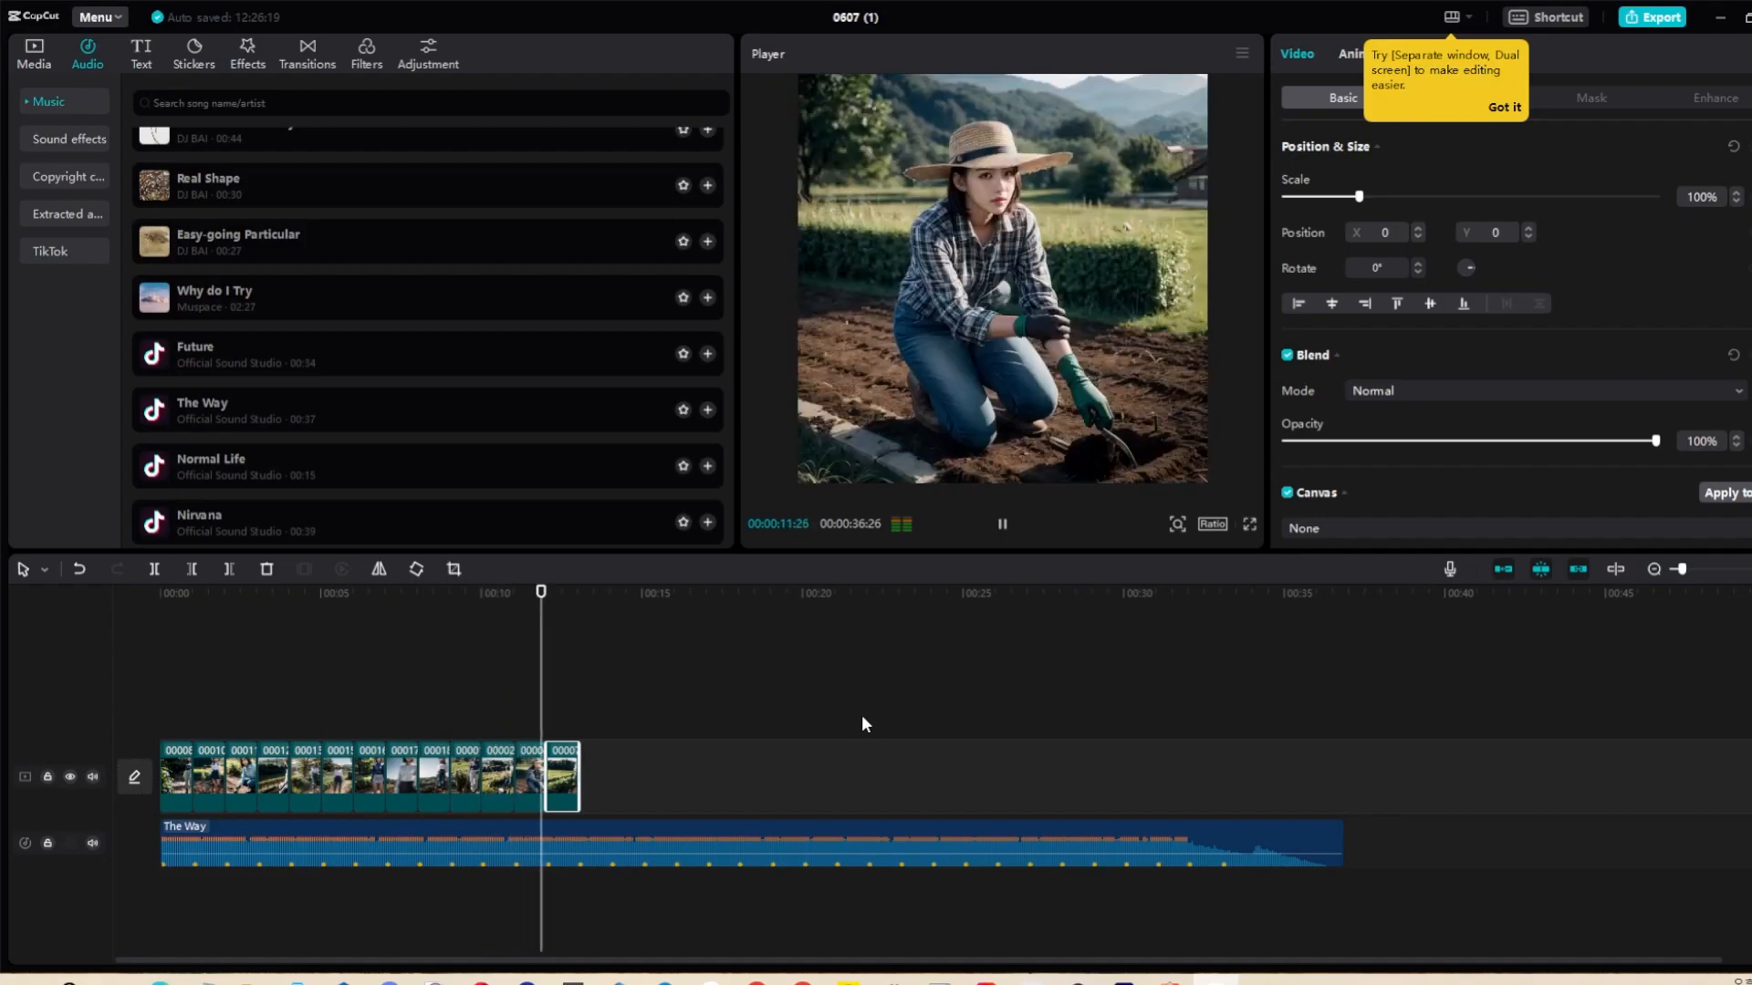
# - Split "The Way" at the end of the last photo clip and delete the remaining part of the music
pyautogui.press('space')
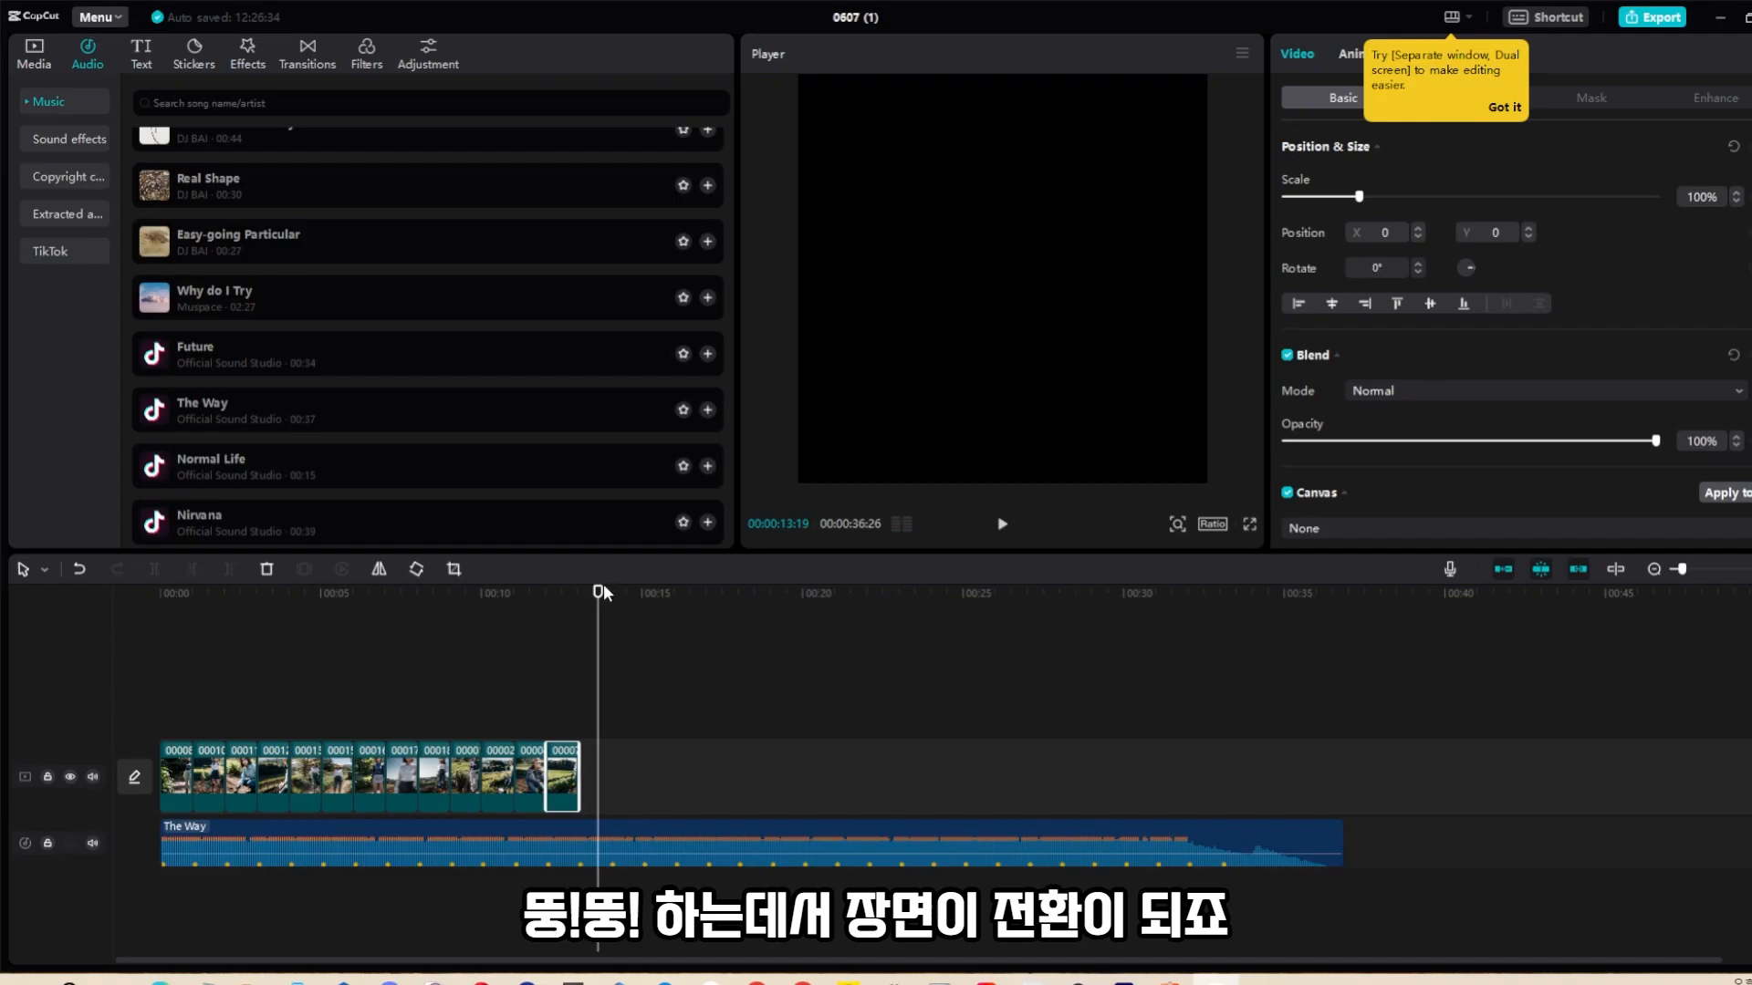
pyautogui.moveTo(600, 591); pyautogui.dragTo(581, 595)
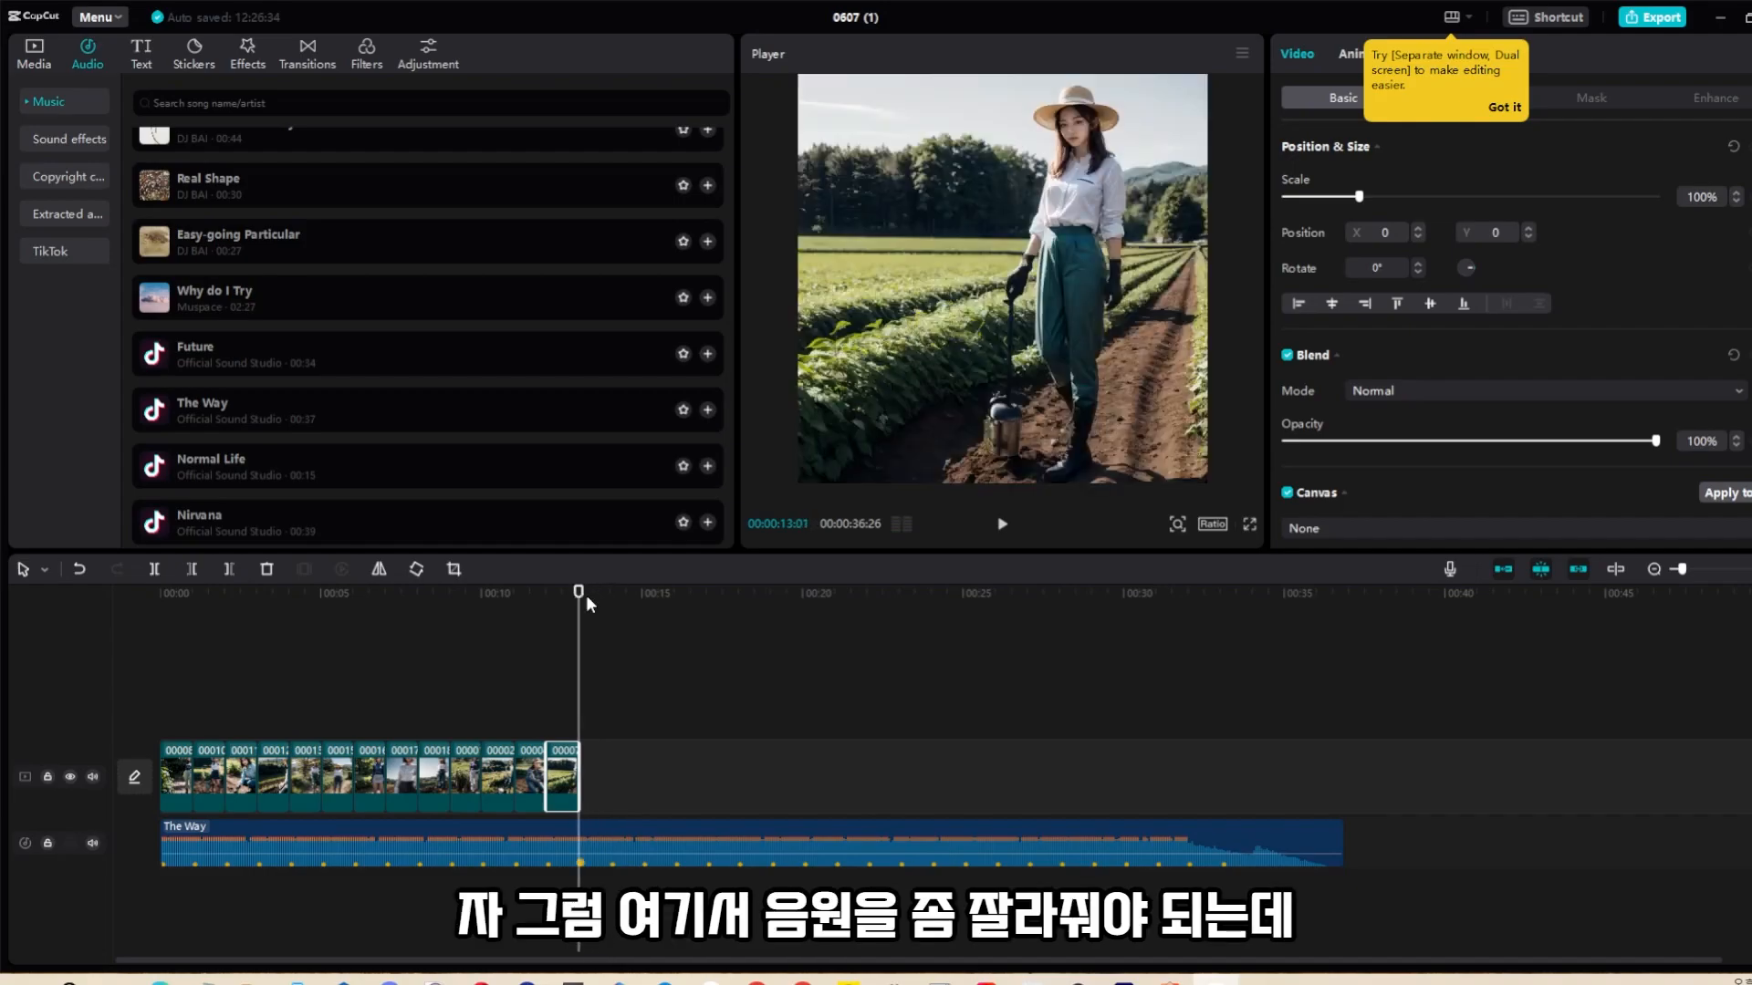
pyautogui.click(612, 838)
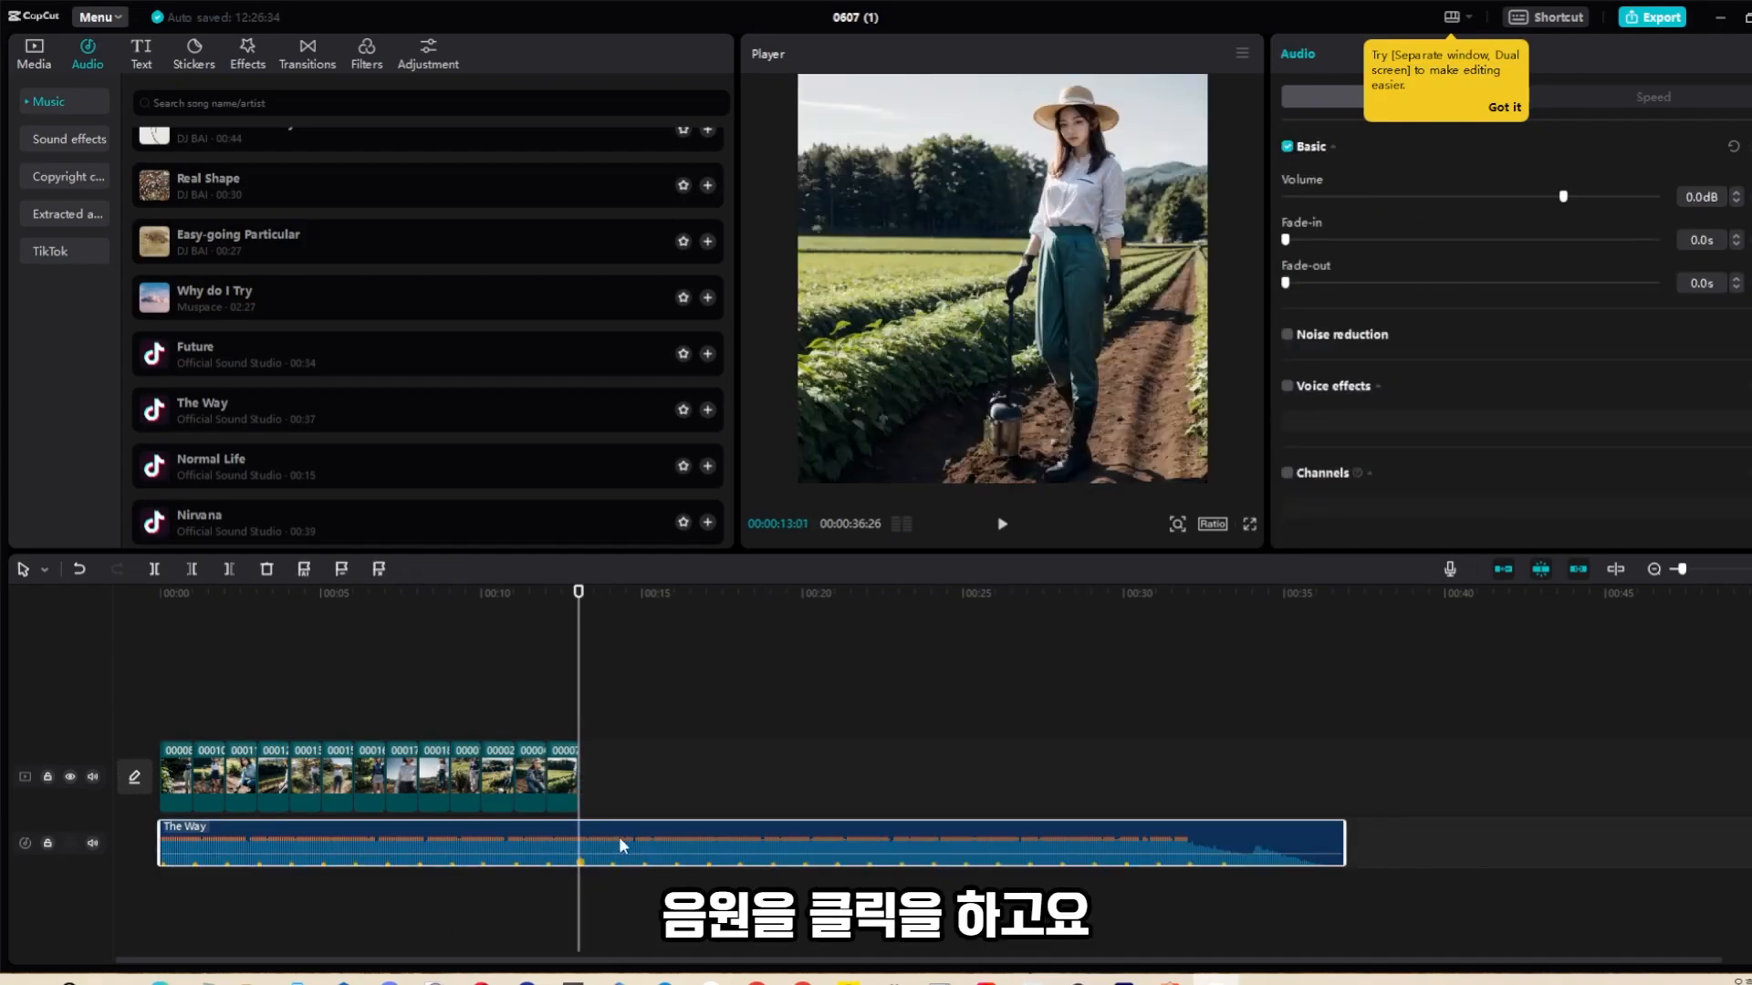
pyautogui.click(154, 570)
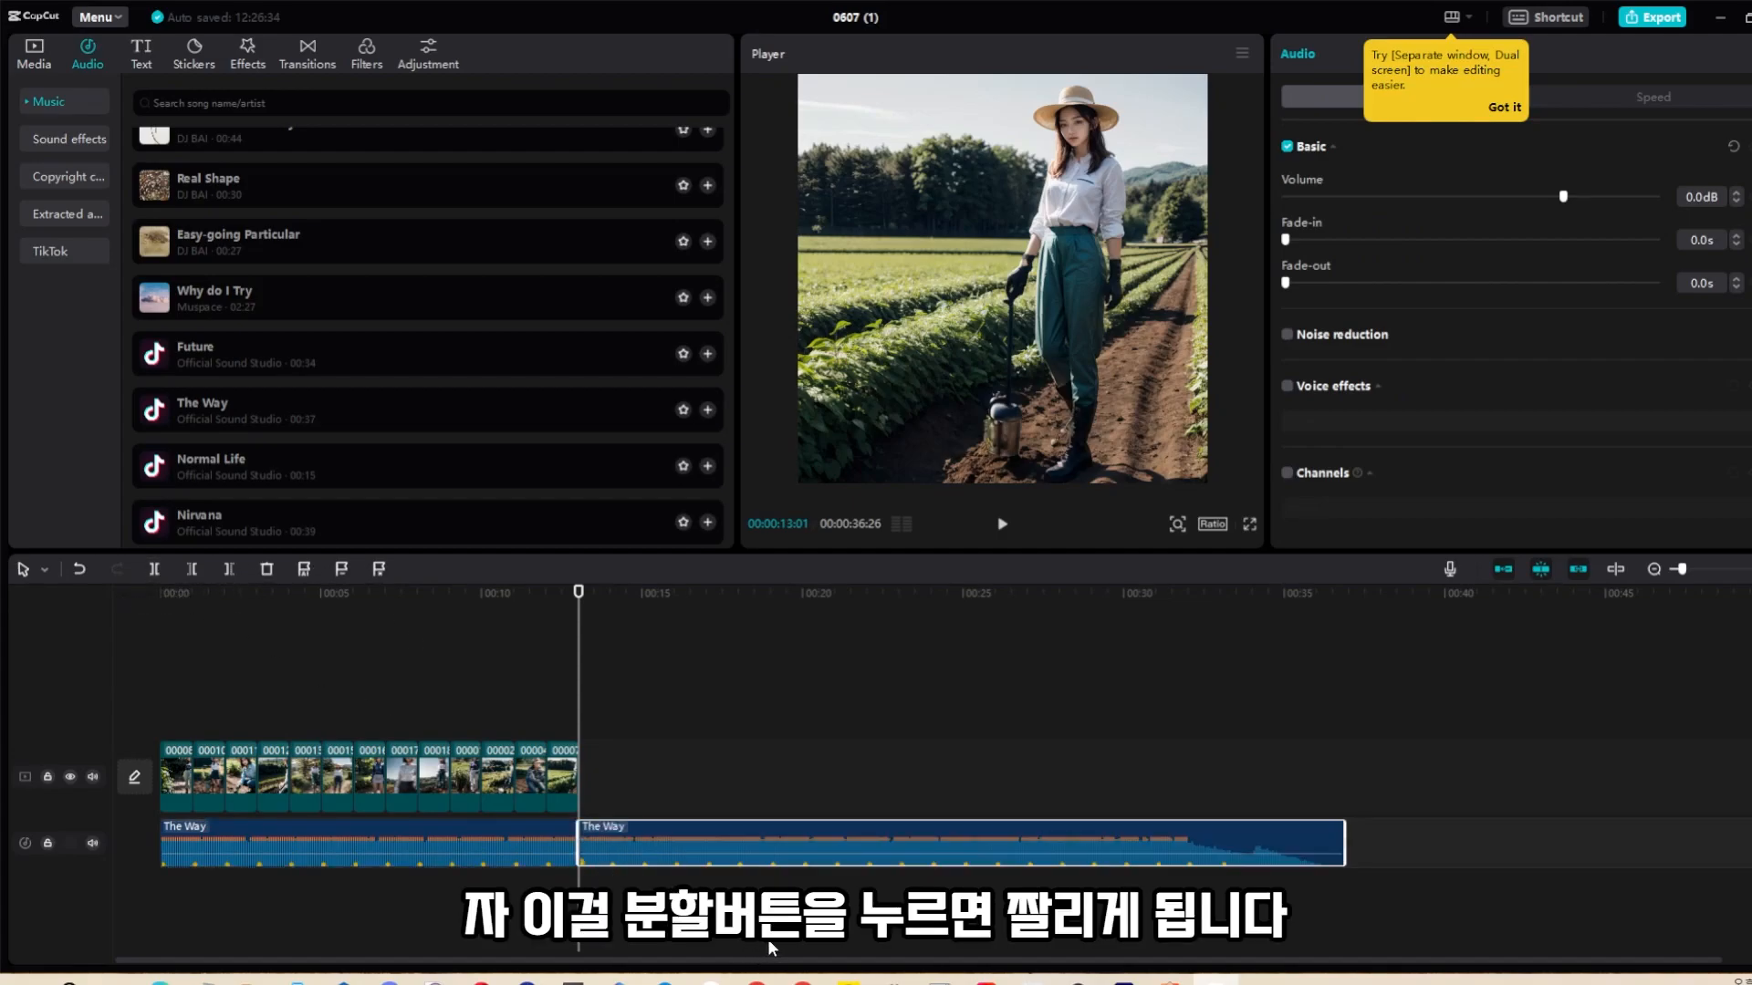
pyautogui.press('Delete')
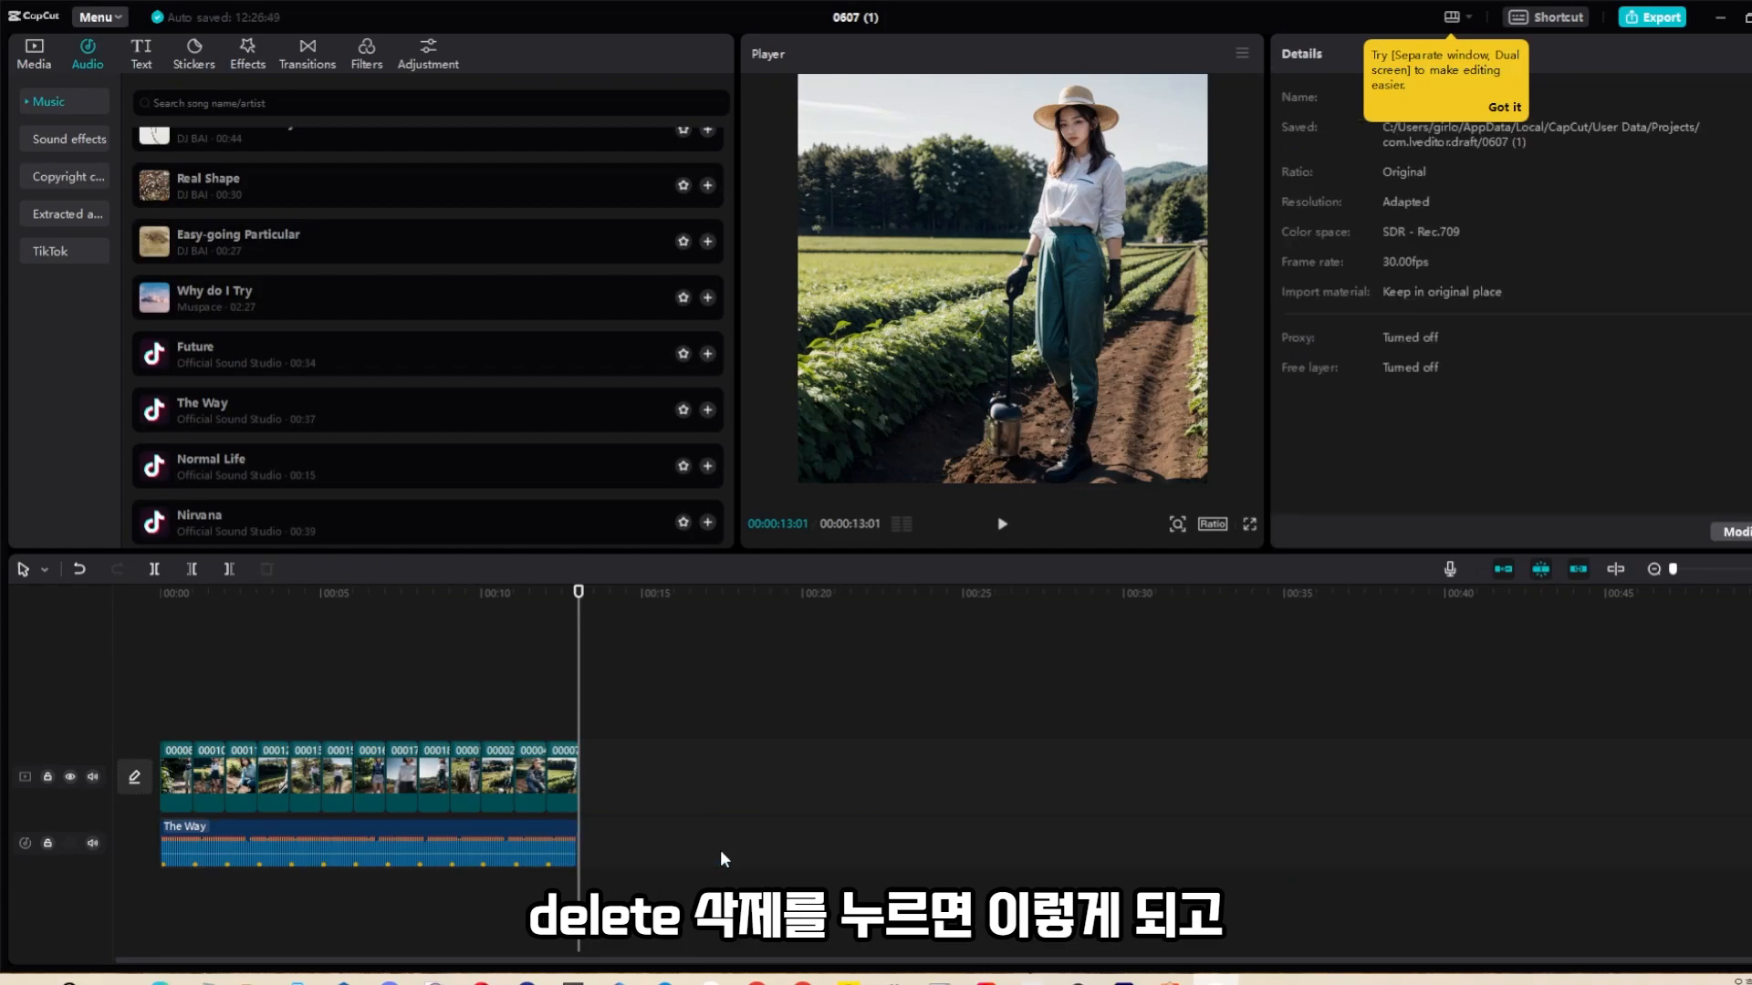
# - Set a 2.2 s fade-out on the trimmed "The Way" audio clip and play the ending
pyautogui.moveTo(578, 595); pyautogui.dragTo(514, 593)
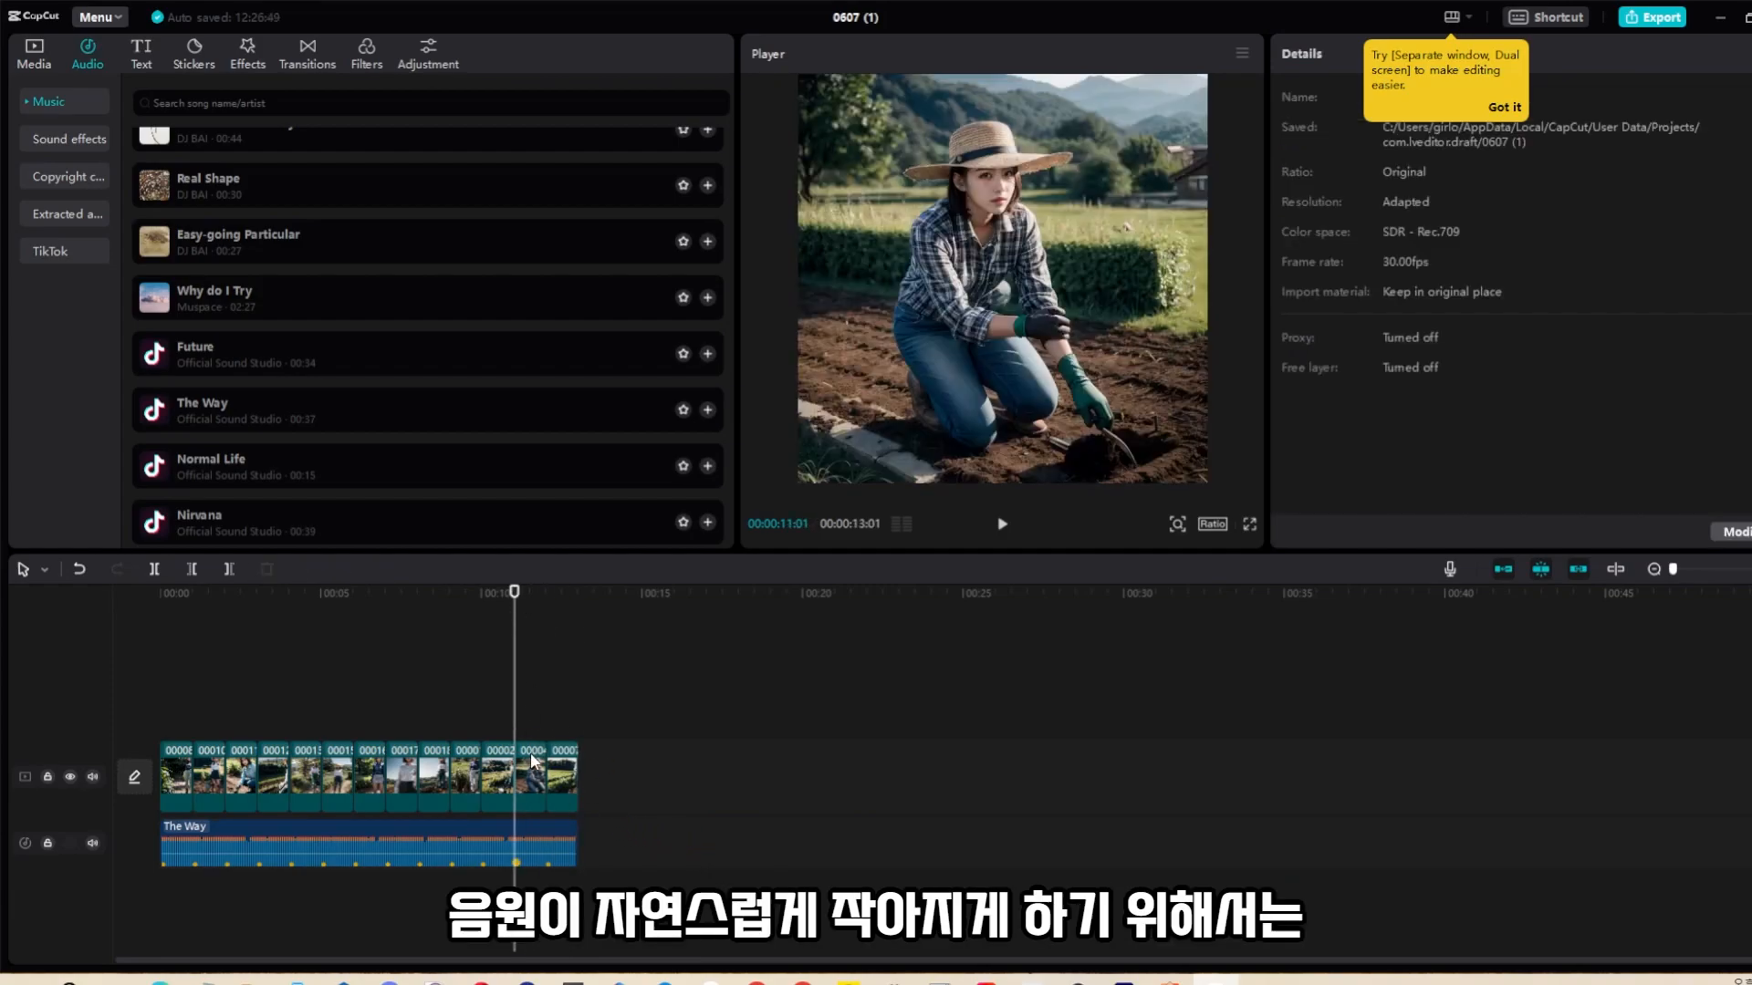
pyautogui.click(540, 828)
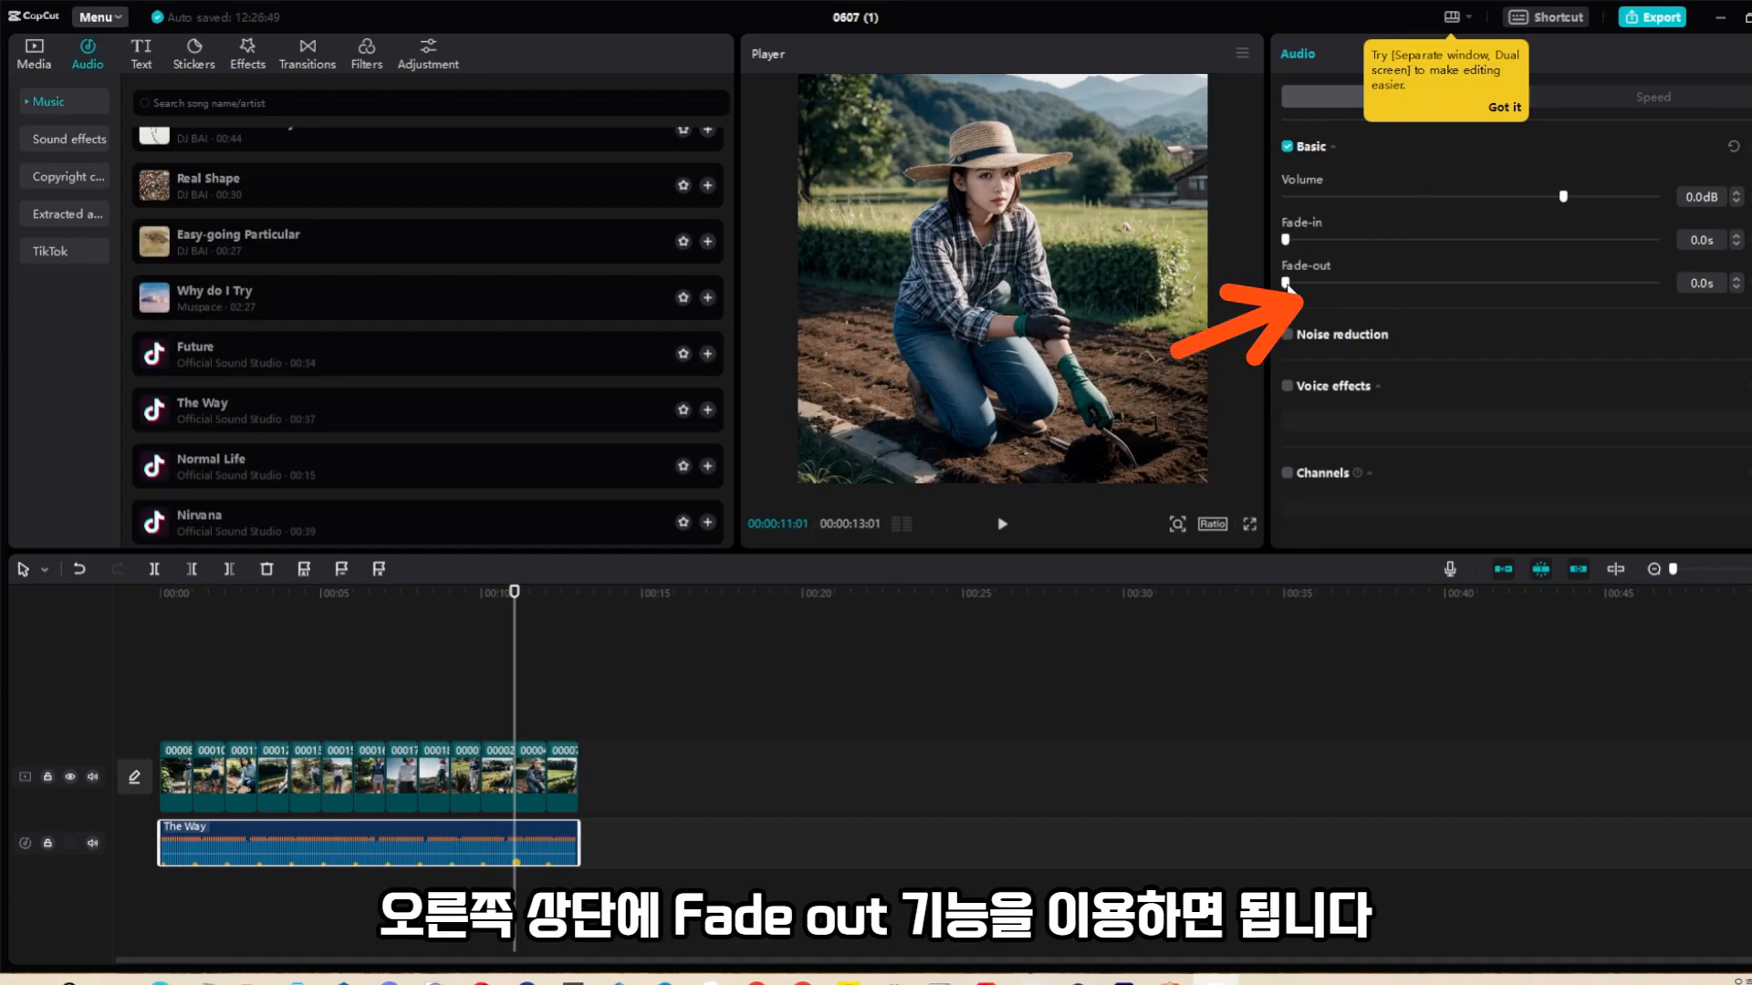
pyautogui.moveTo(1288, 285); pyautogui.dragTo(1367, 289)
pyautogui.press('space')
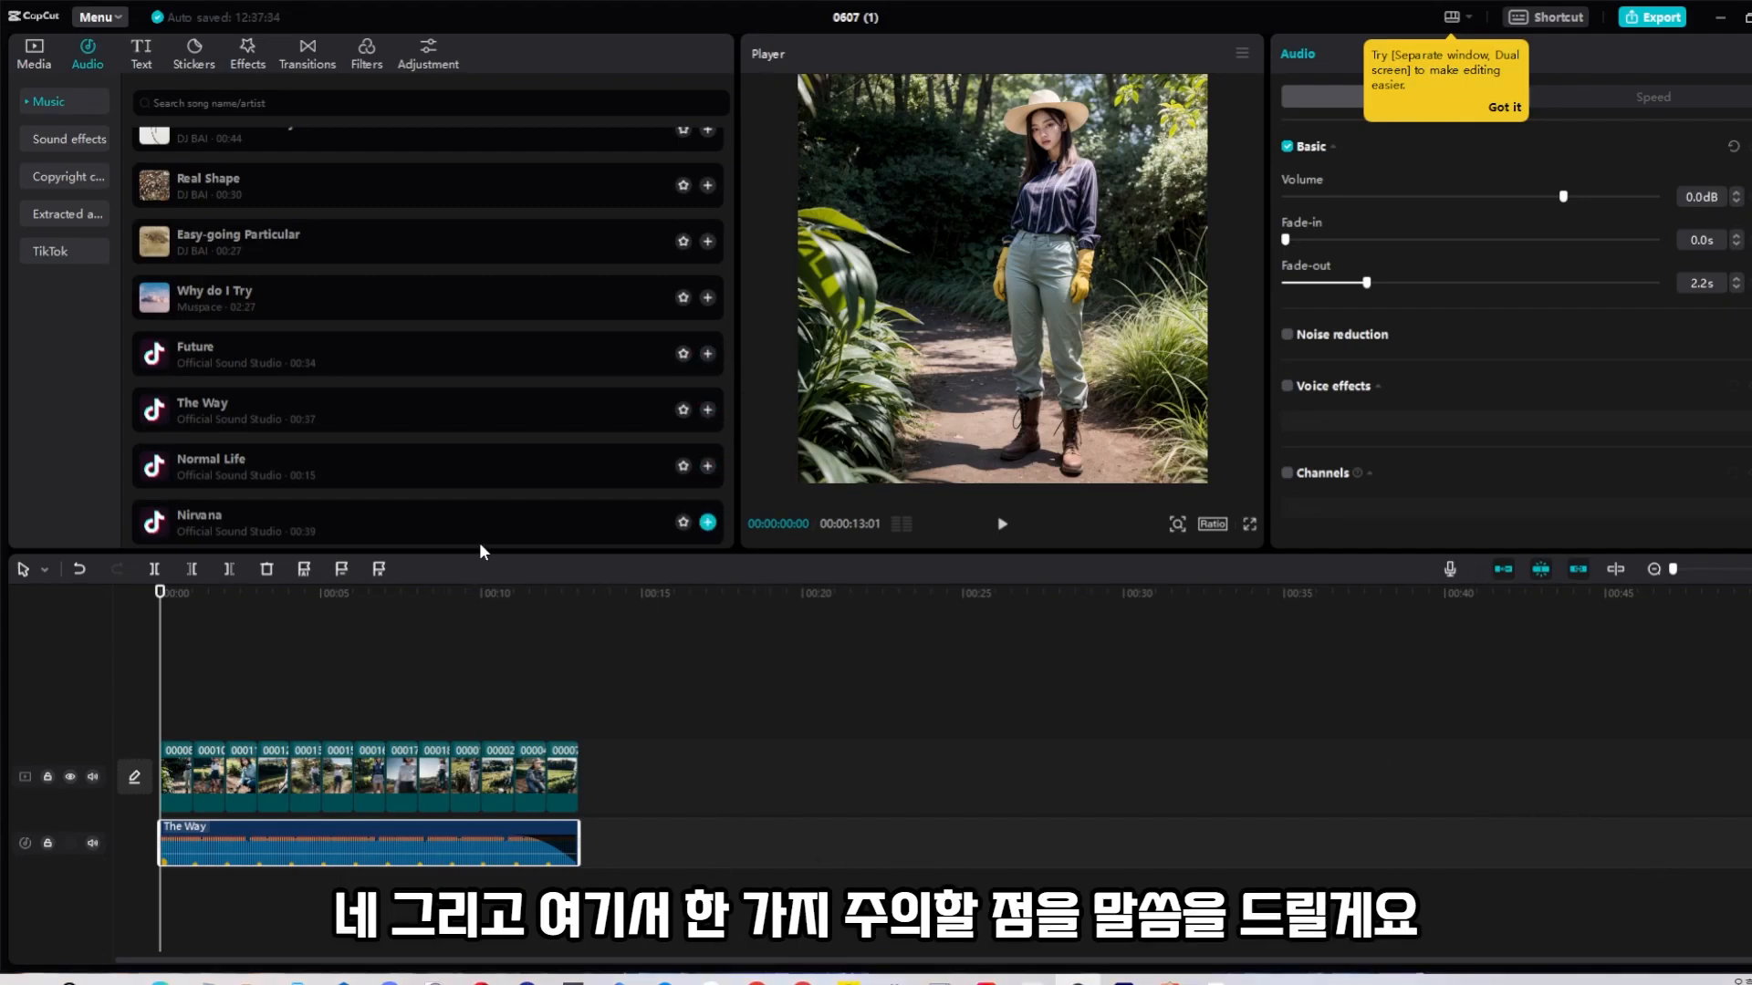
# - Browse the music library and examine the available tracks and their artists
pyautogui.scroll(-6, 475, 292)
pyautogui.scroll(-10, 511, 302)
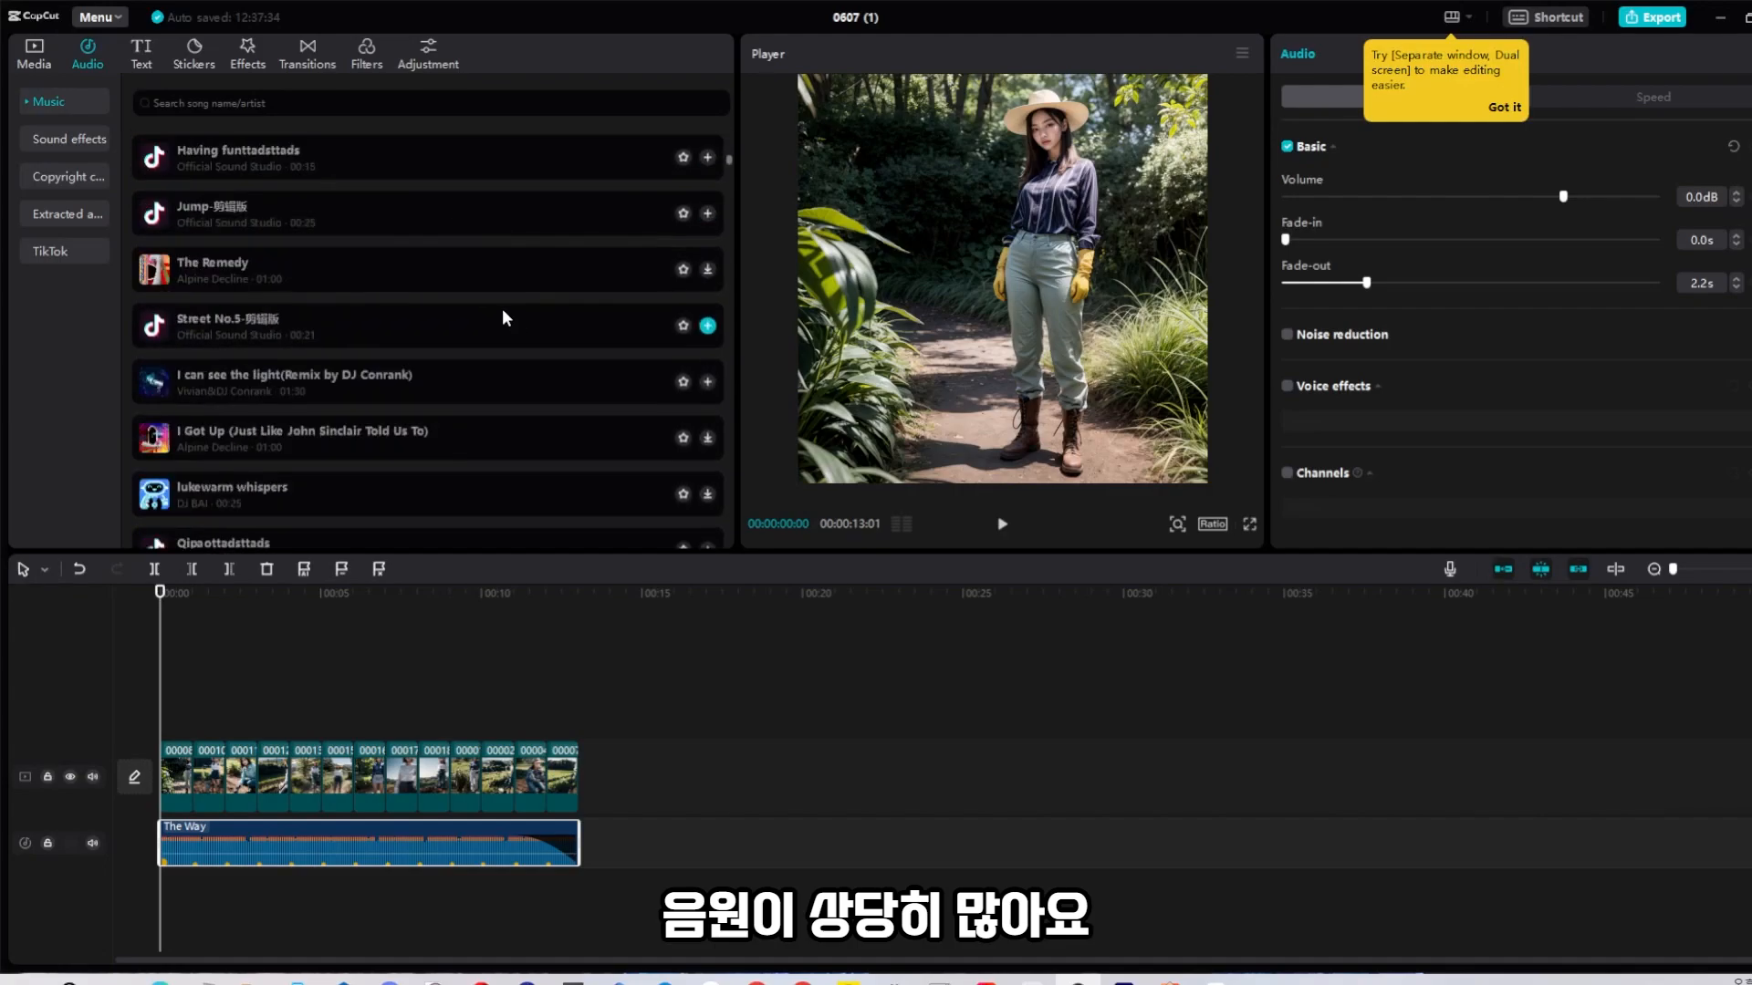
pyautogui.scroll(3, 412, 391)
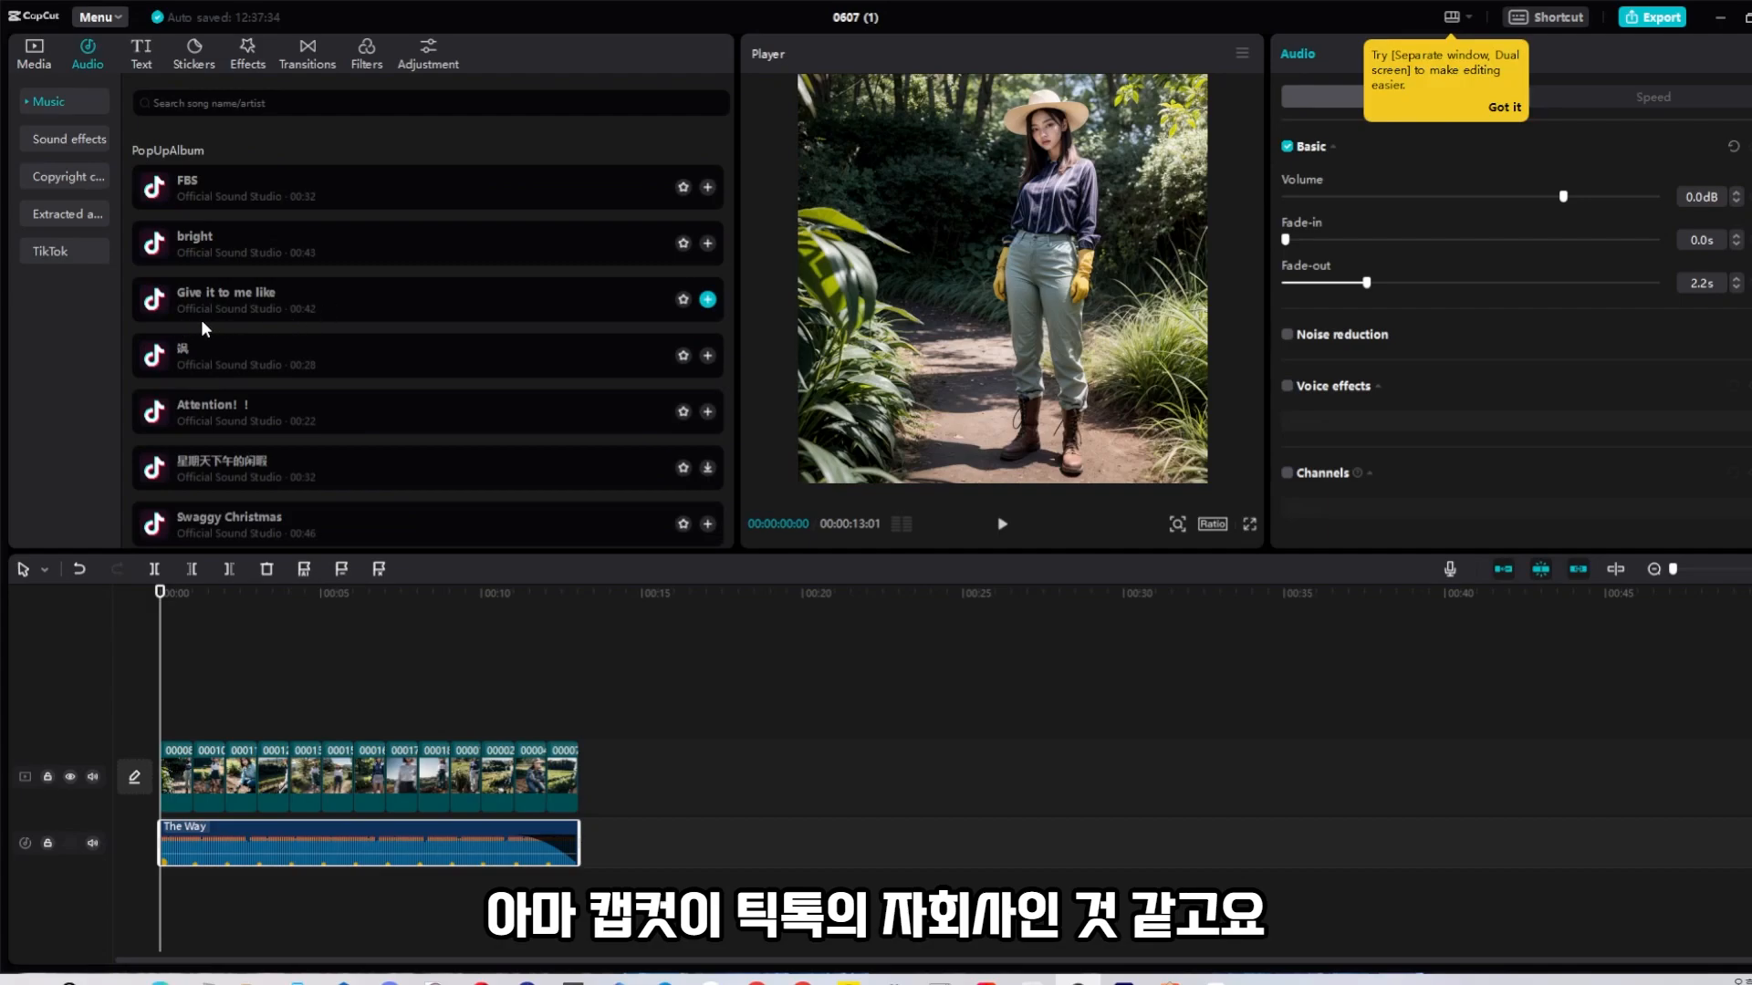
pyautogui.scroll(-3, 219, 327)
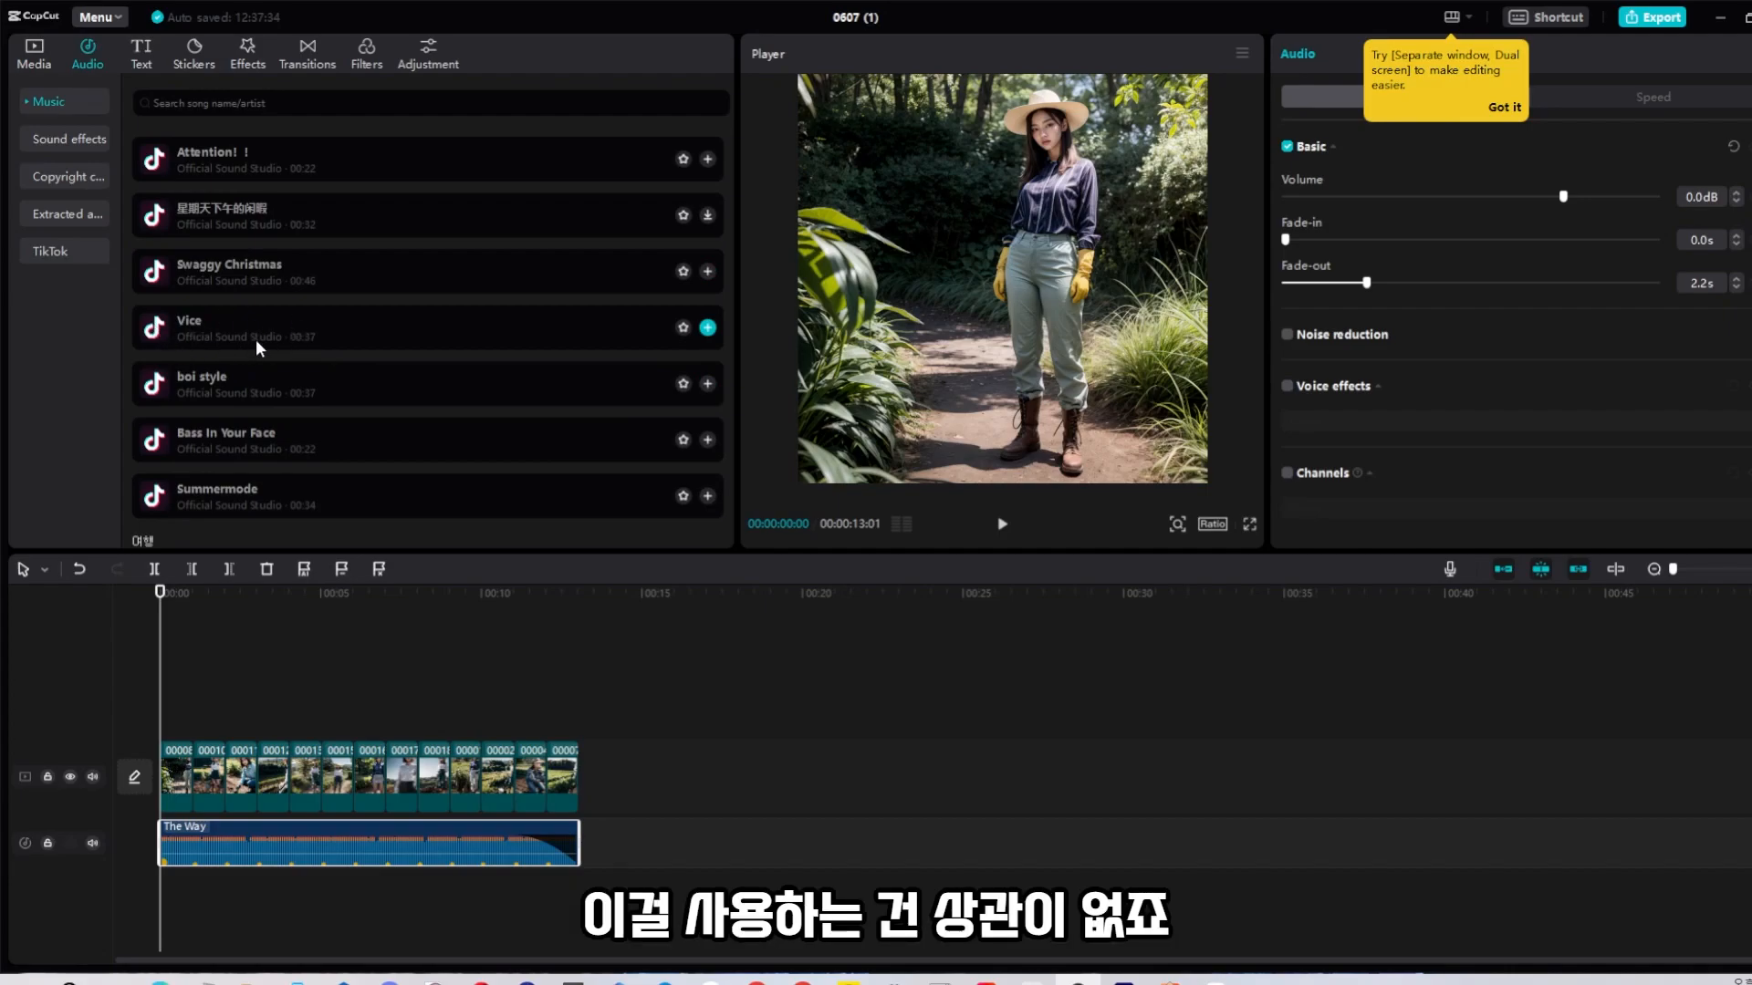
pyautogui.scroll(-3, 254, 340)
pyautogui.scroll(3, 248, 342)
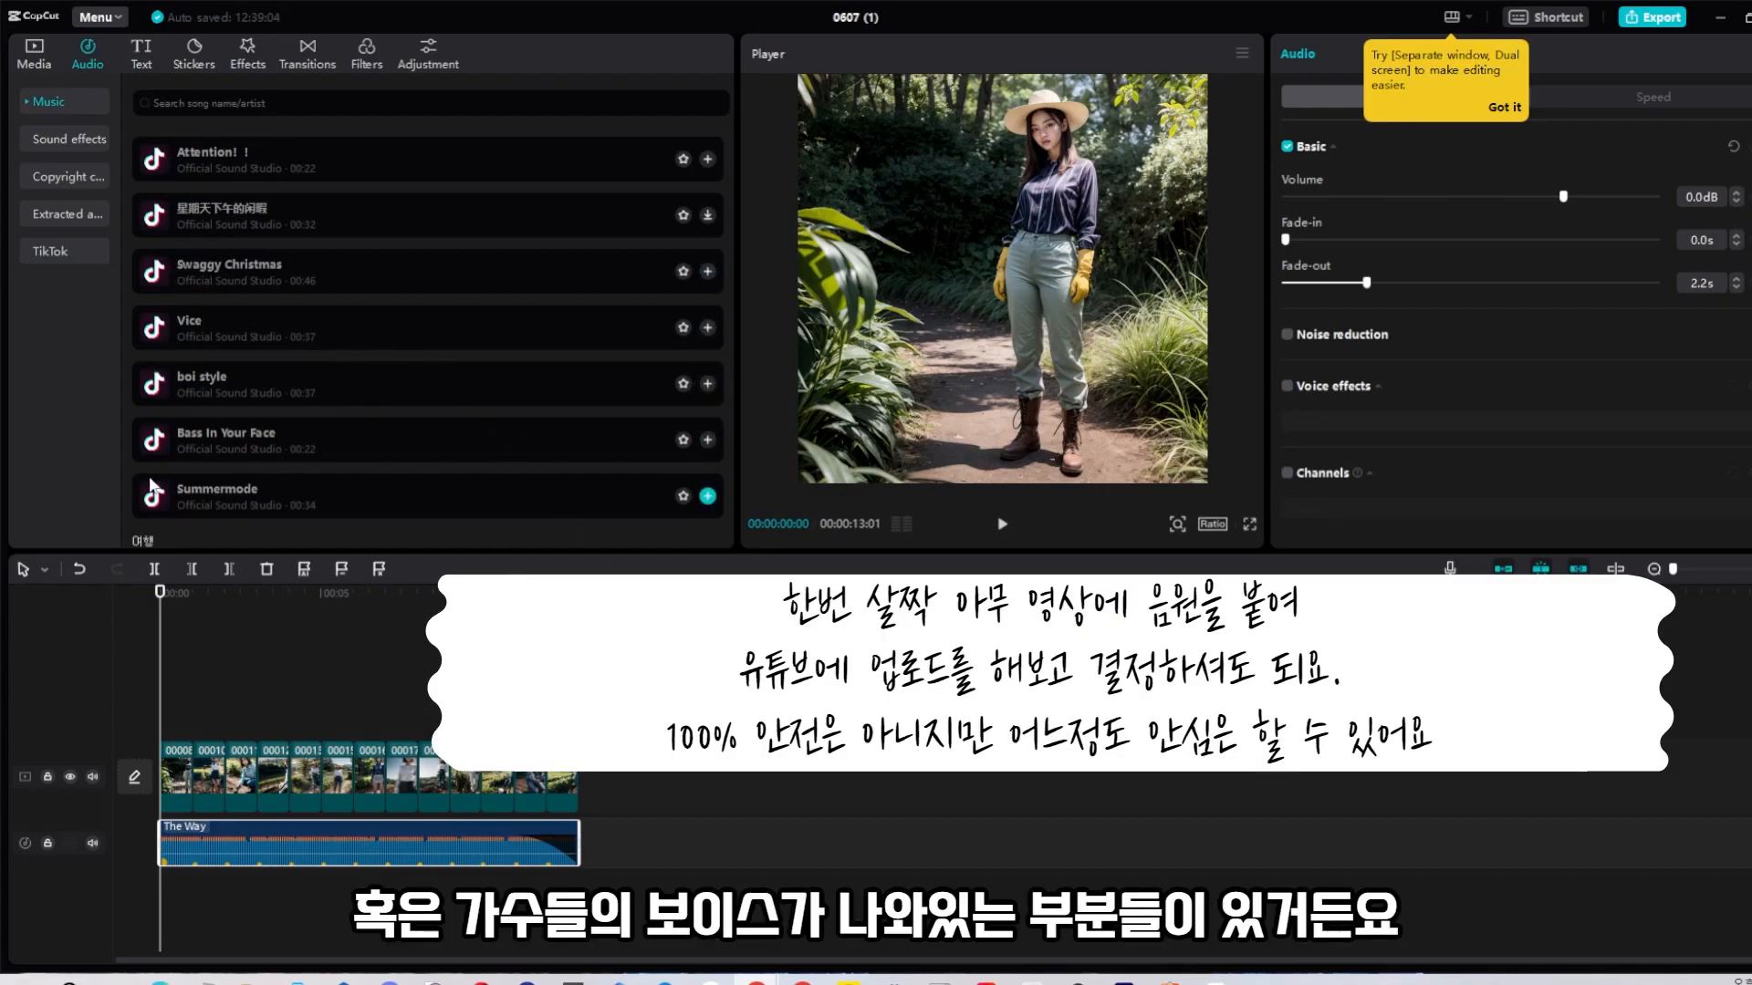
pyautogui.scroll(2, 188, 394)
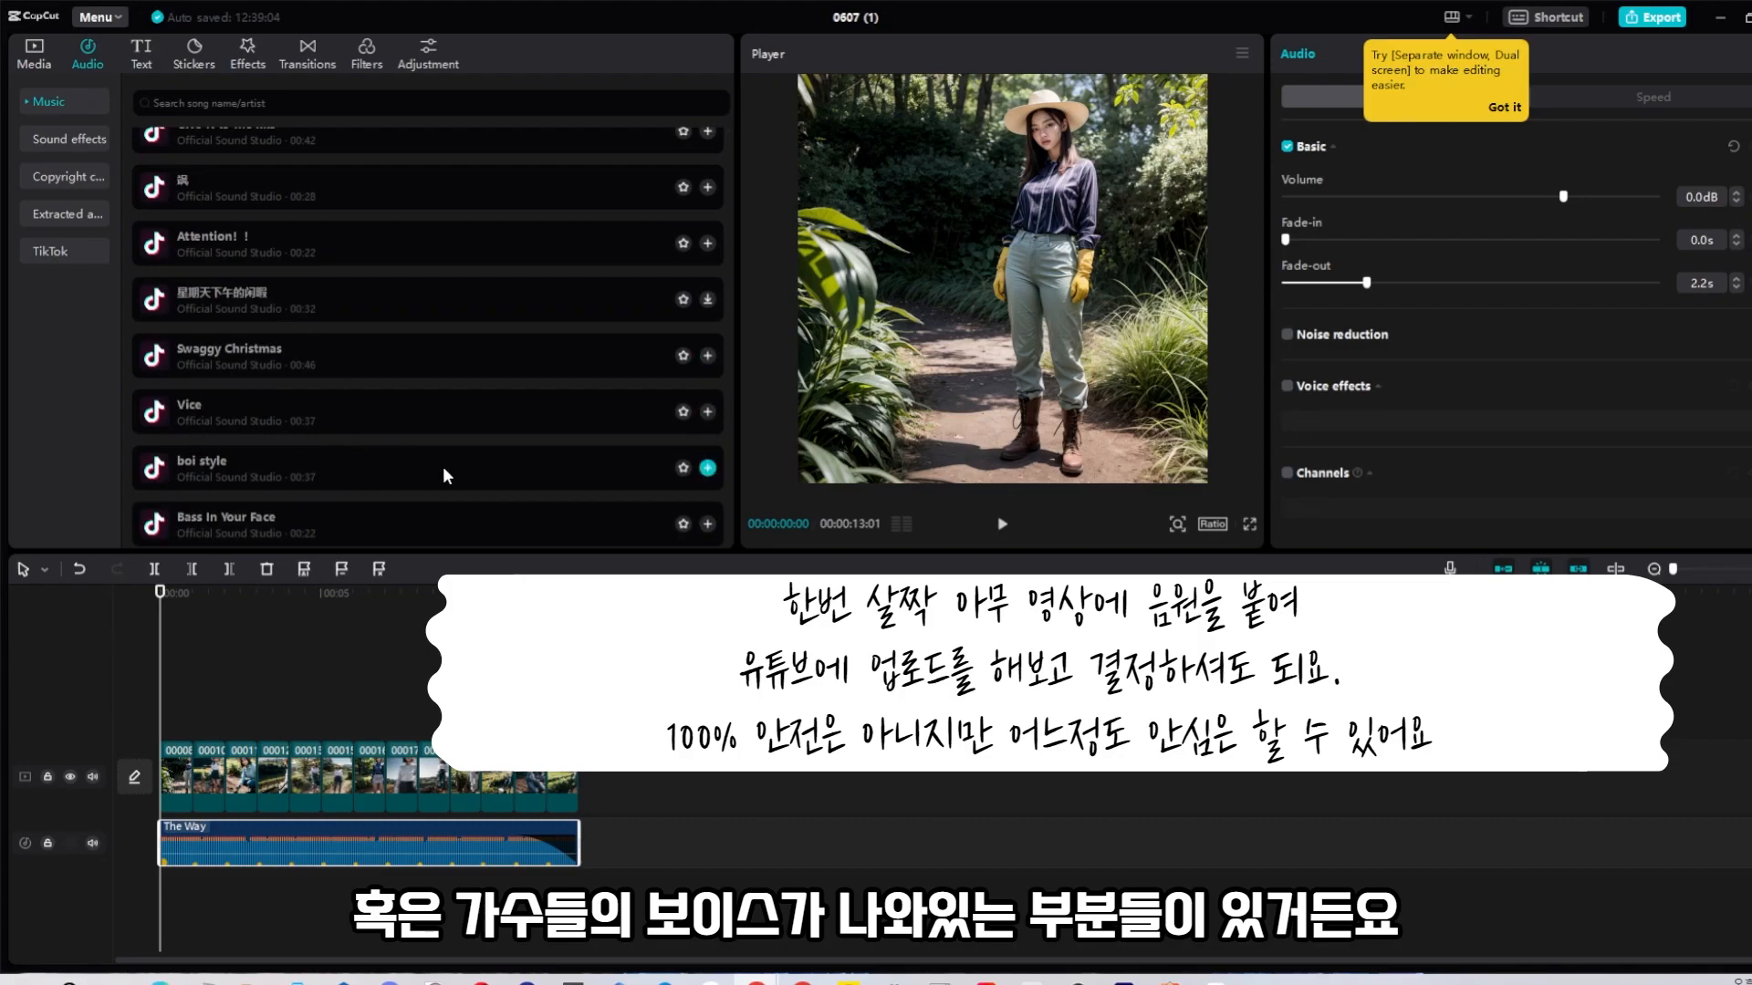
pyautogui.scroll(-5, 464, 521)
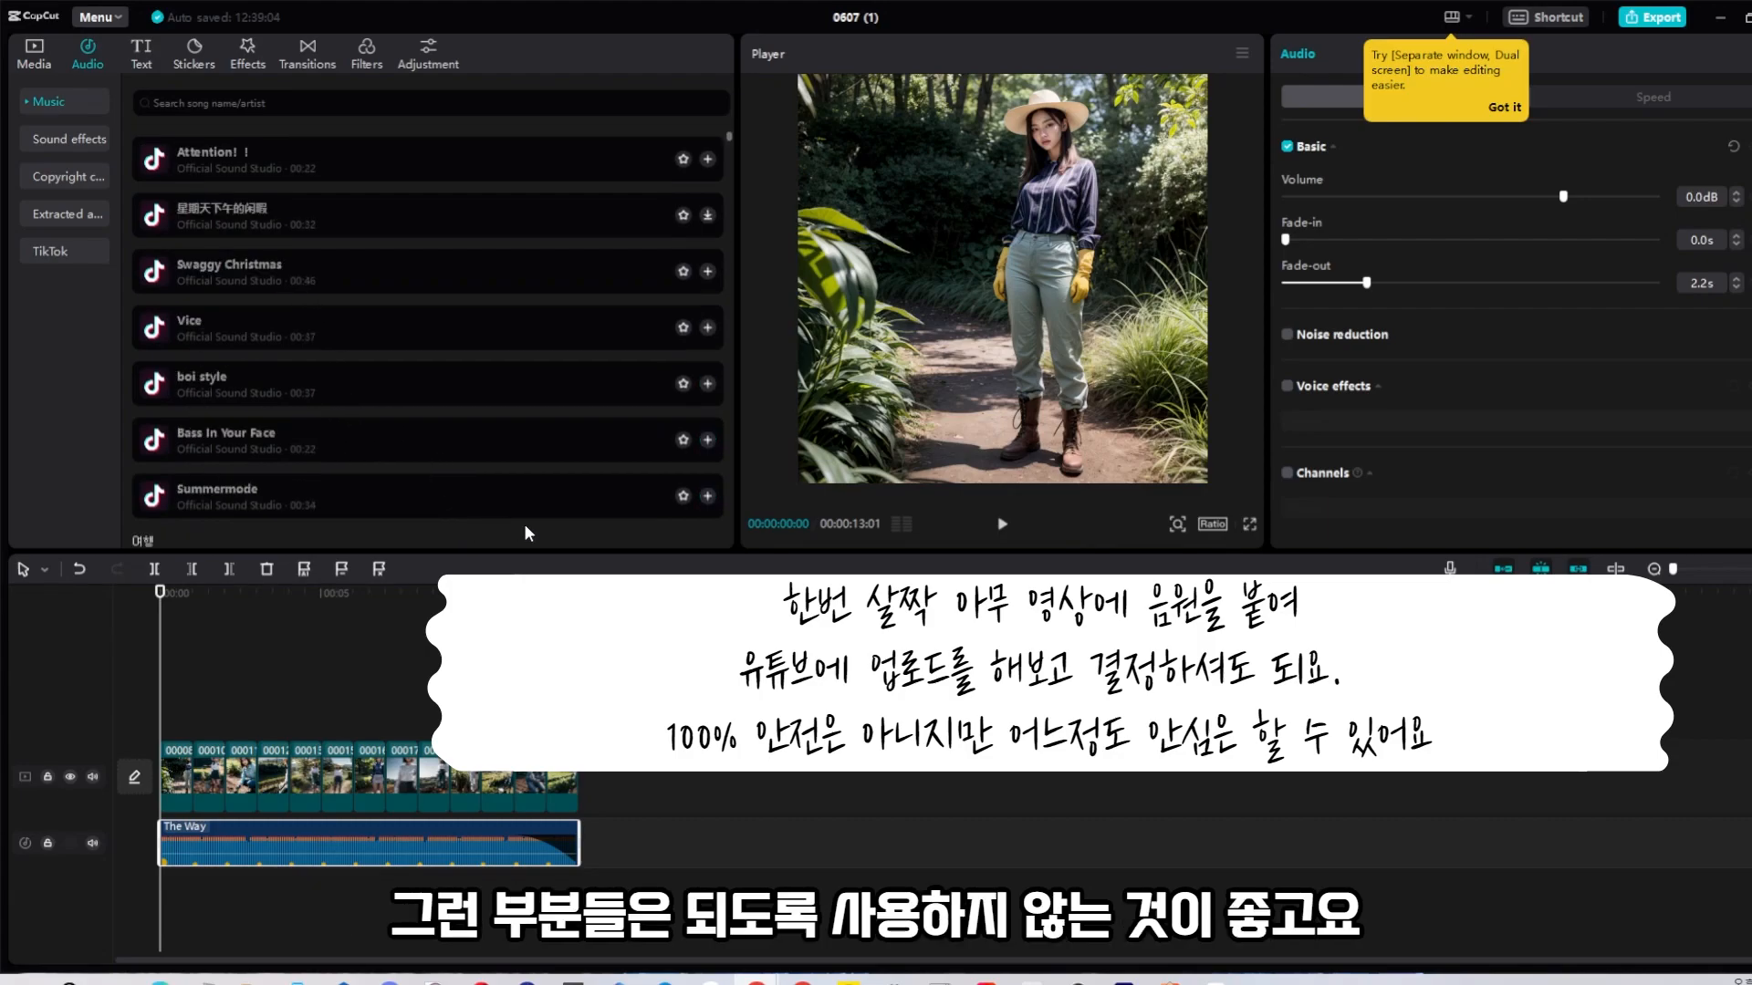
pyautogui.scroll(-3, 568, 519)
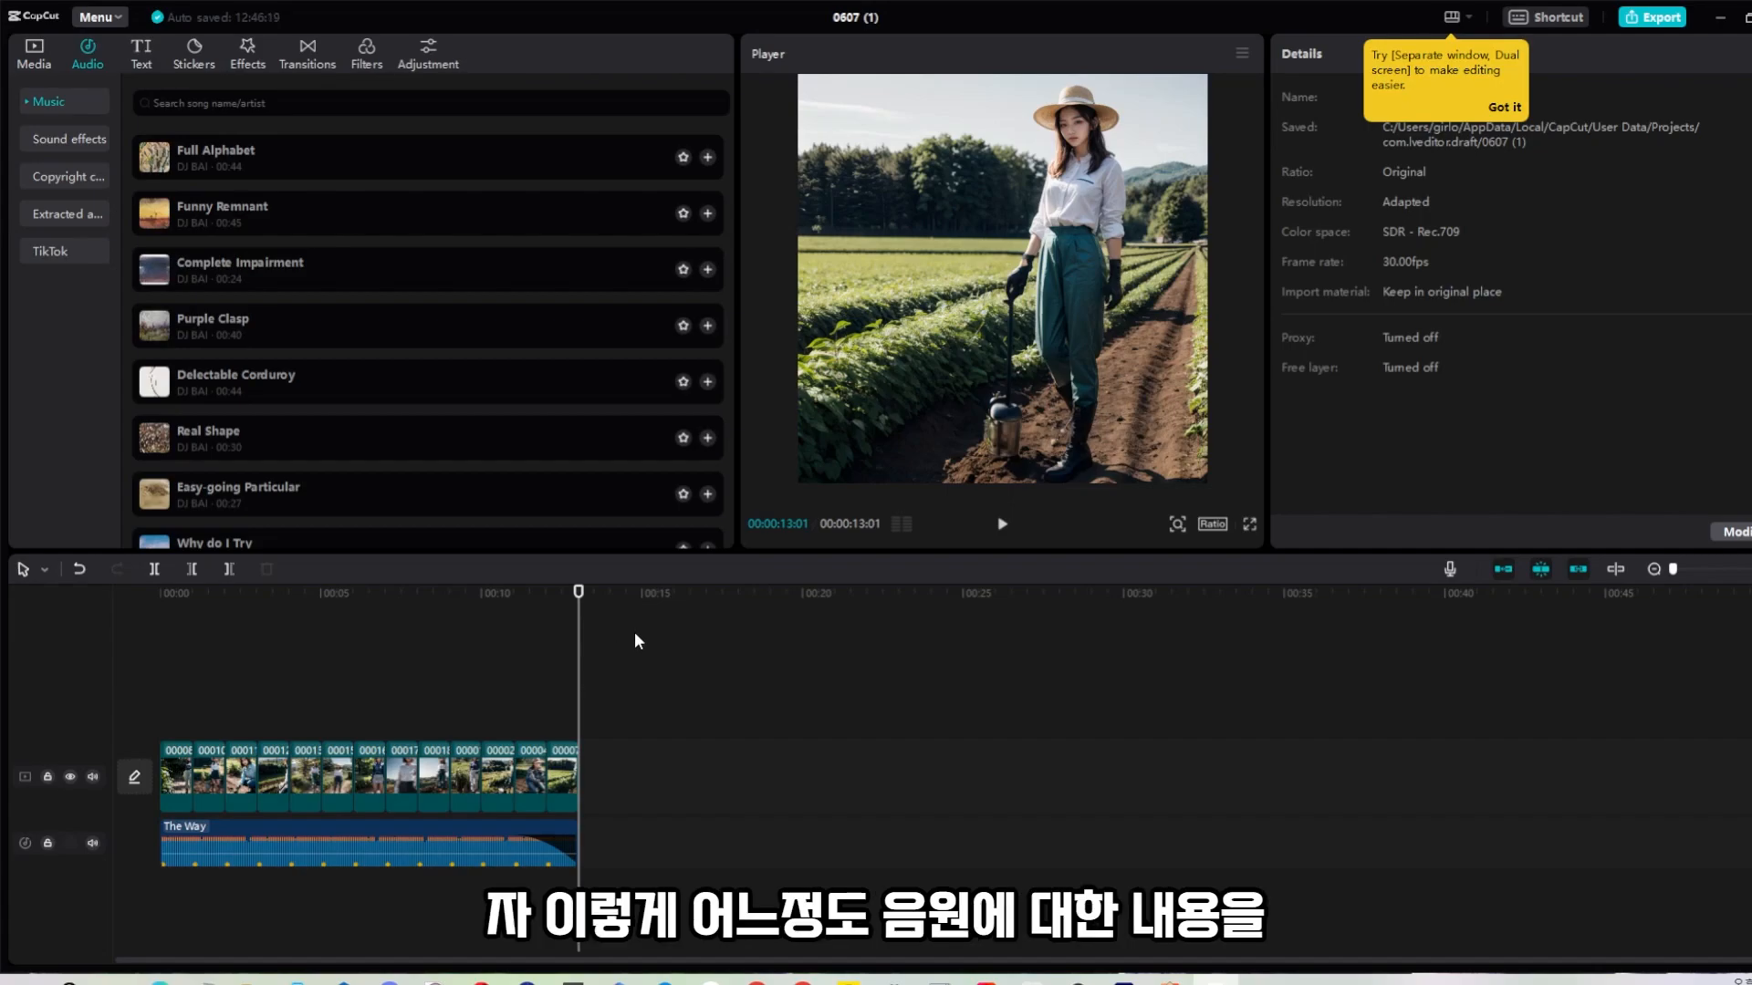
# - Add the Bubble Blur transition between the first and second photo clips and acknowledge the transition notice
pyautogui.moveTo(585, 605); pyautogui.dragTo(126, 669)
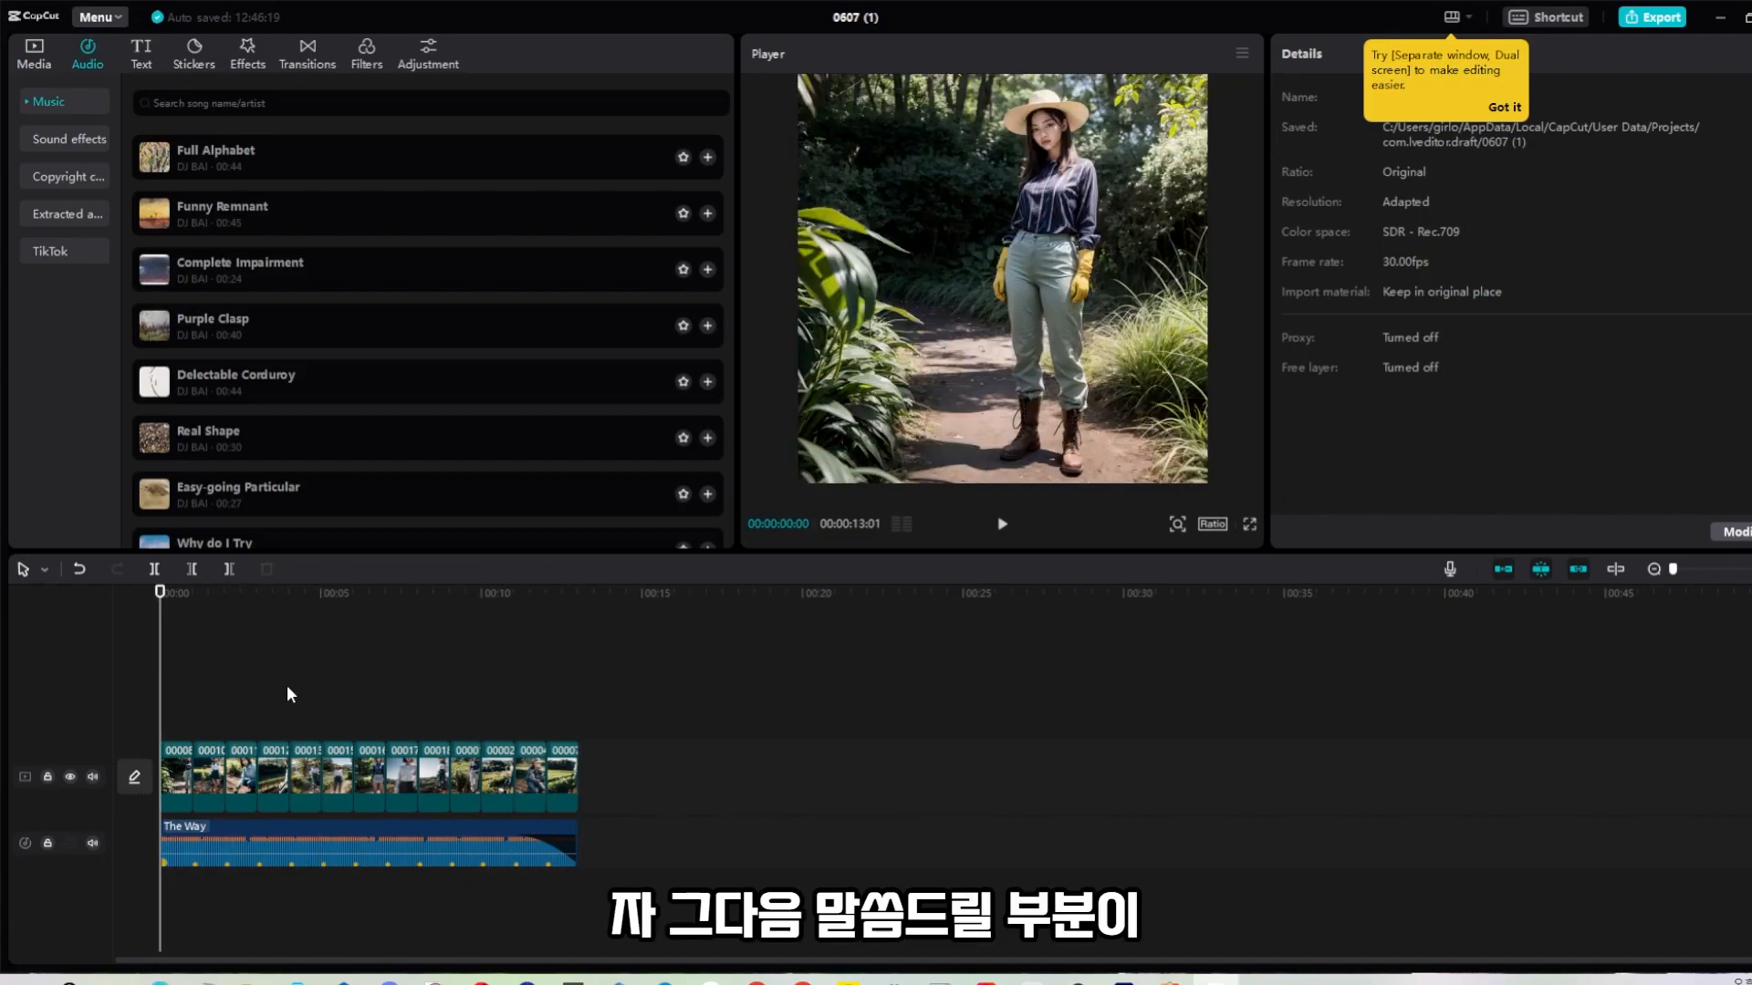
pyautogui.click(182, 786)
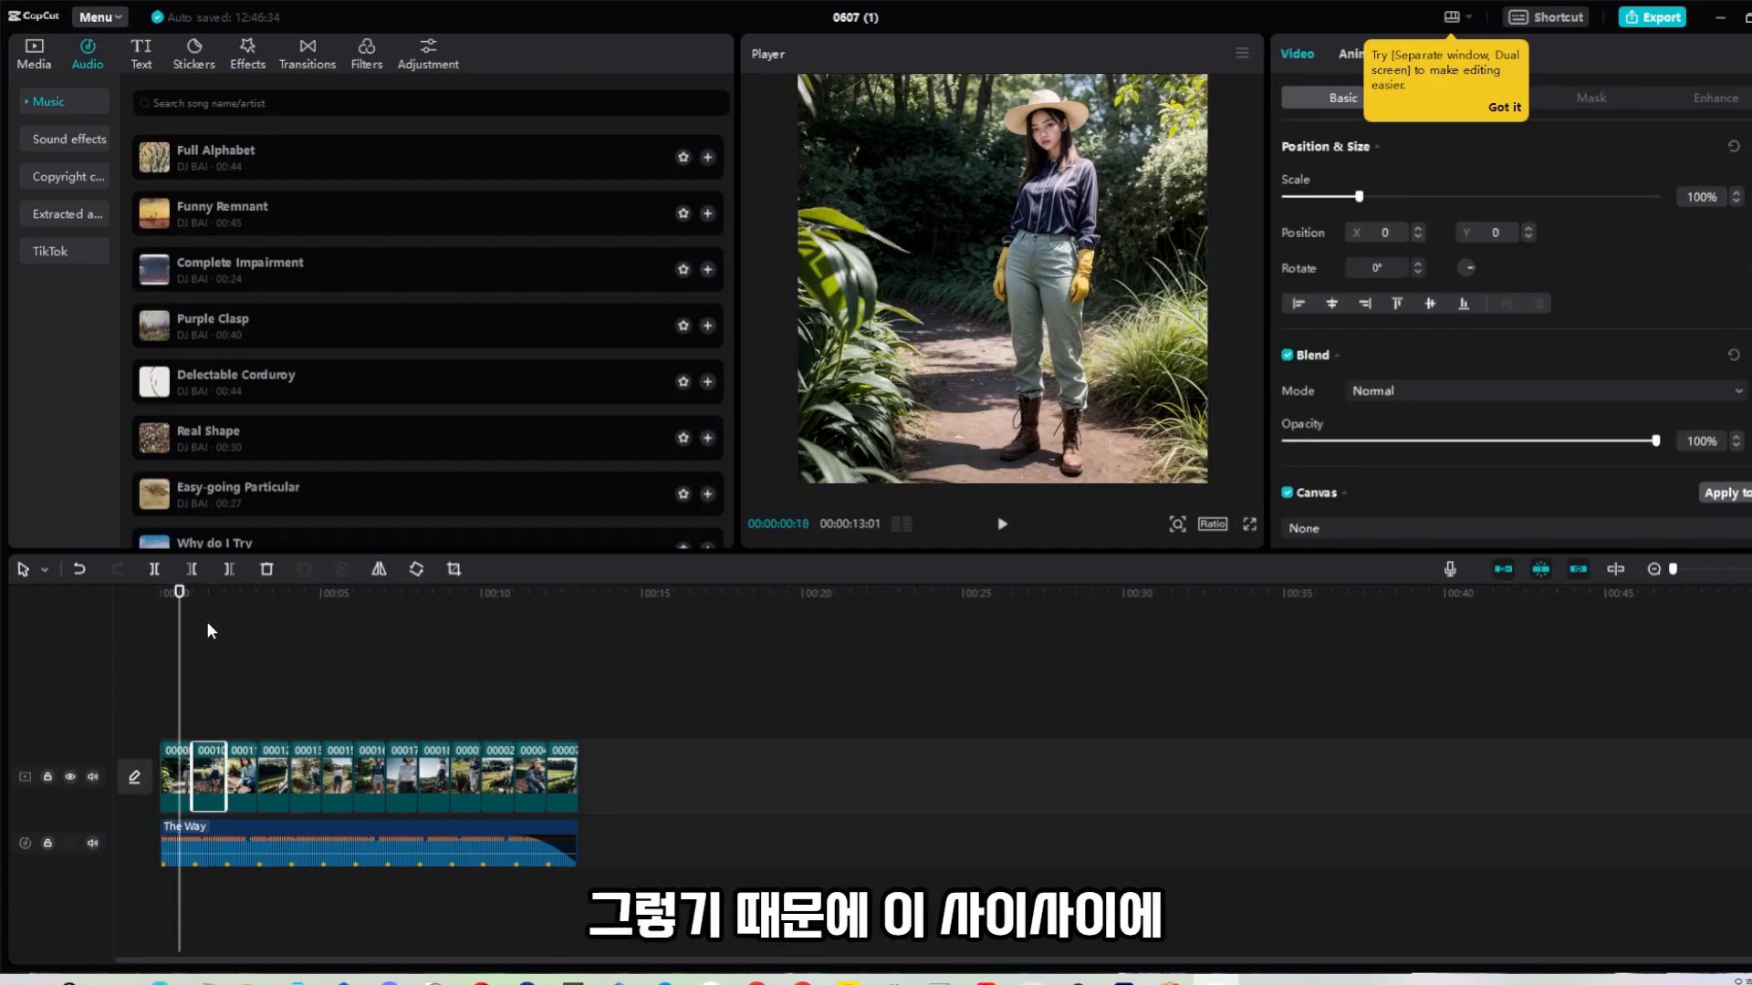
pyautogui.click(306, 57)
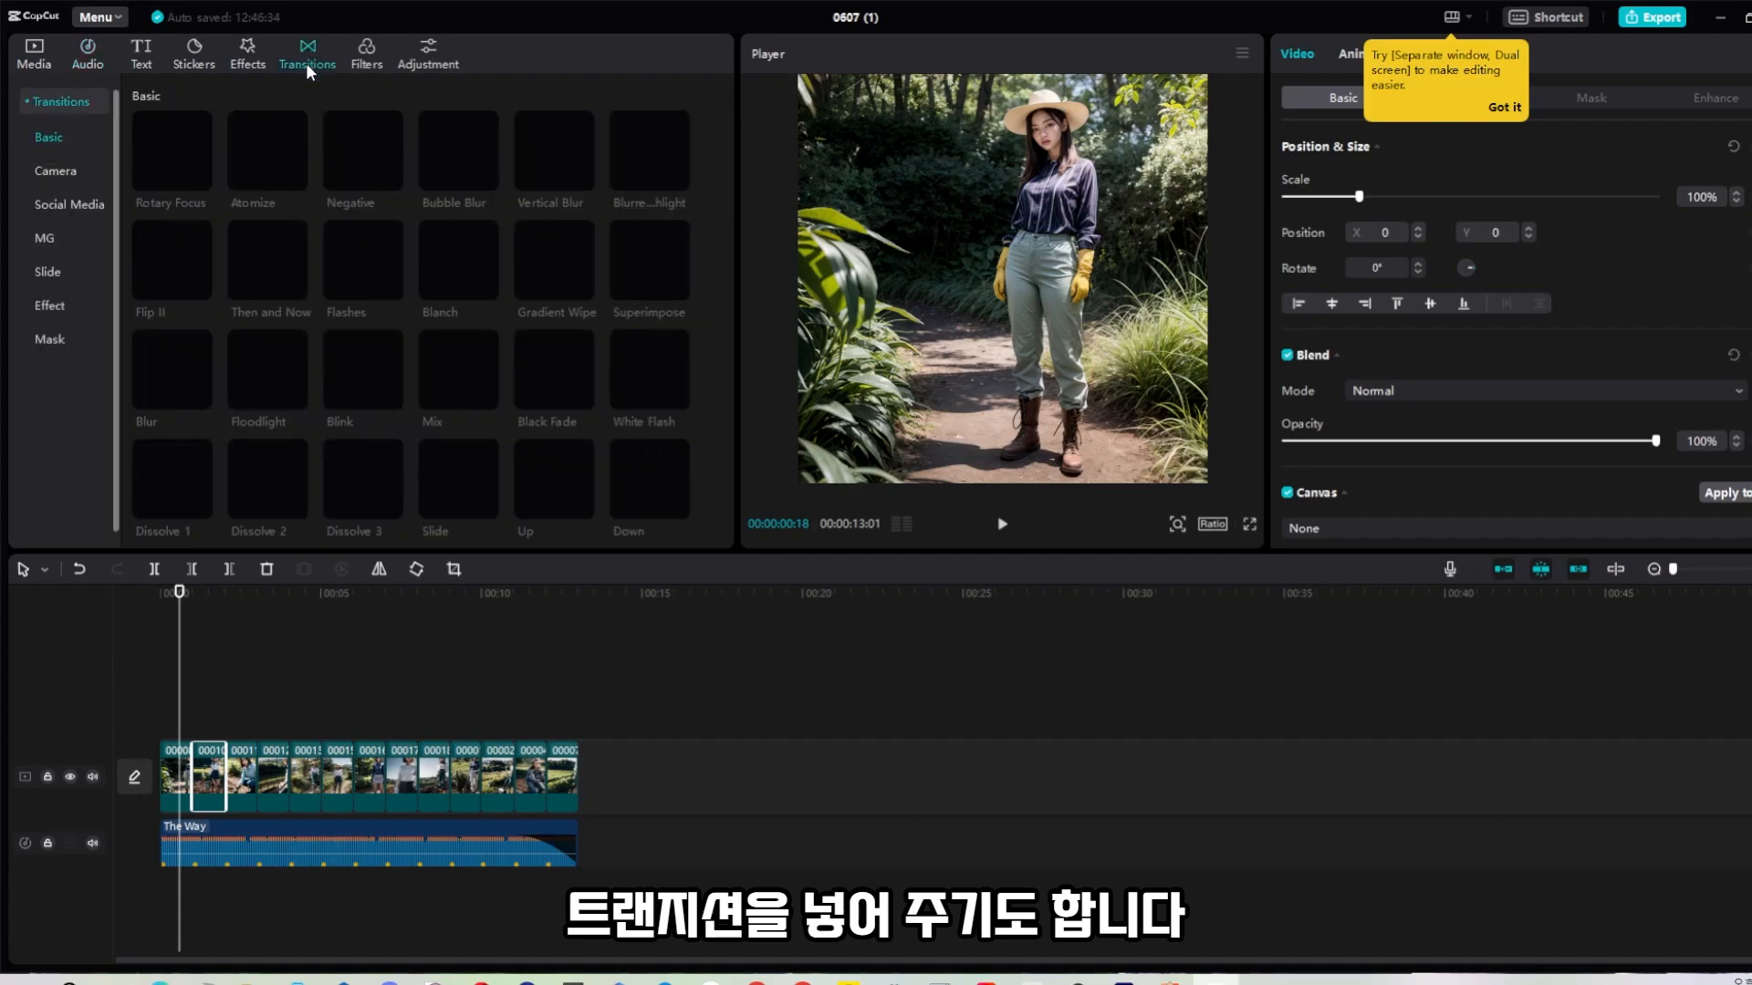
pyautogui.moveTo(179, 591); pyautogui.dragTo(191, 594)
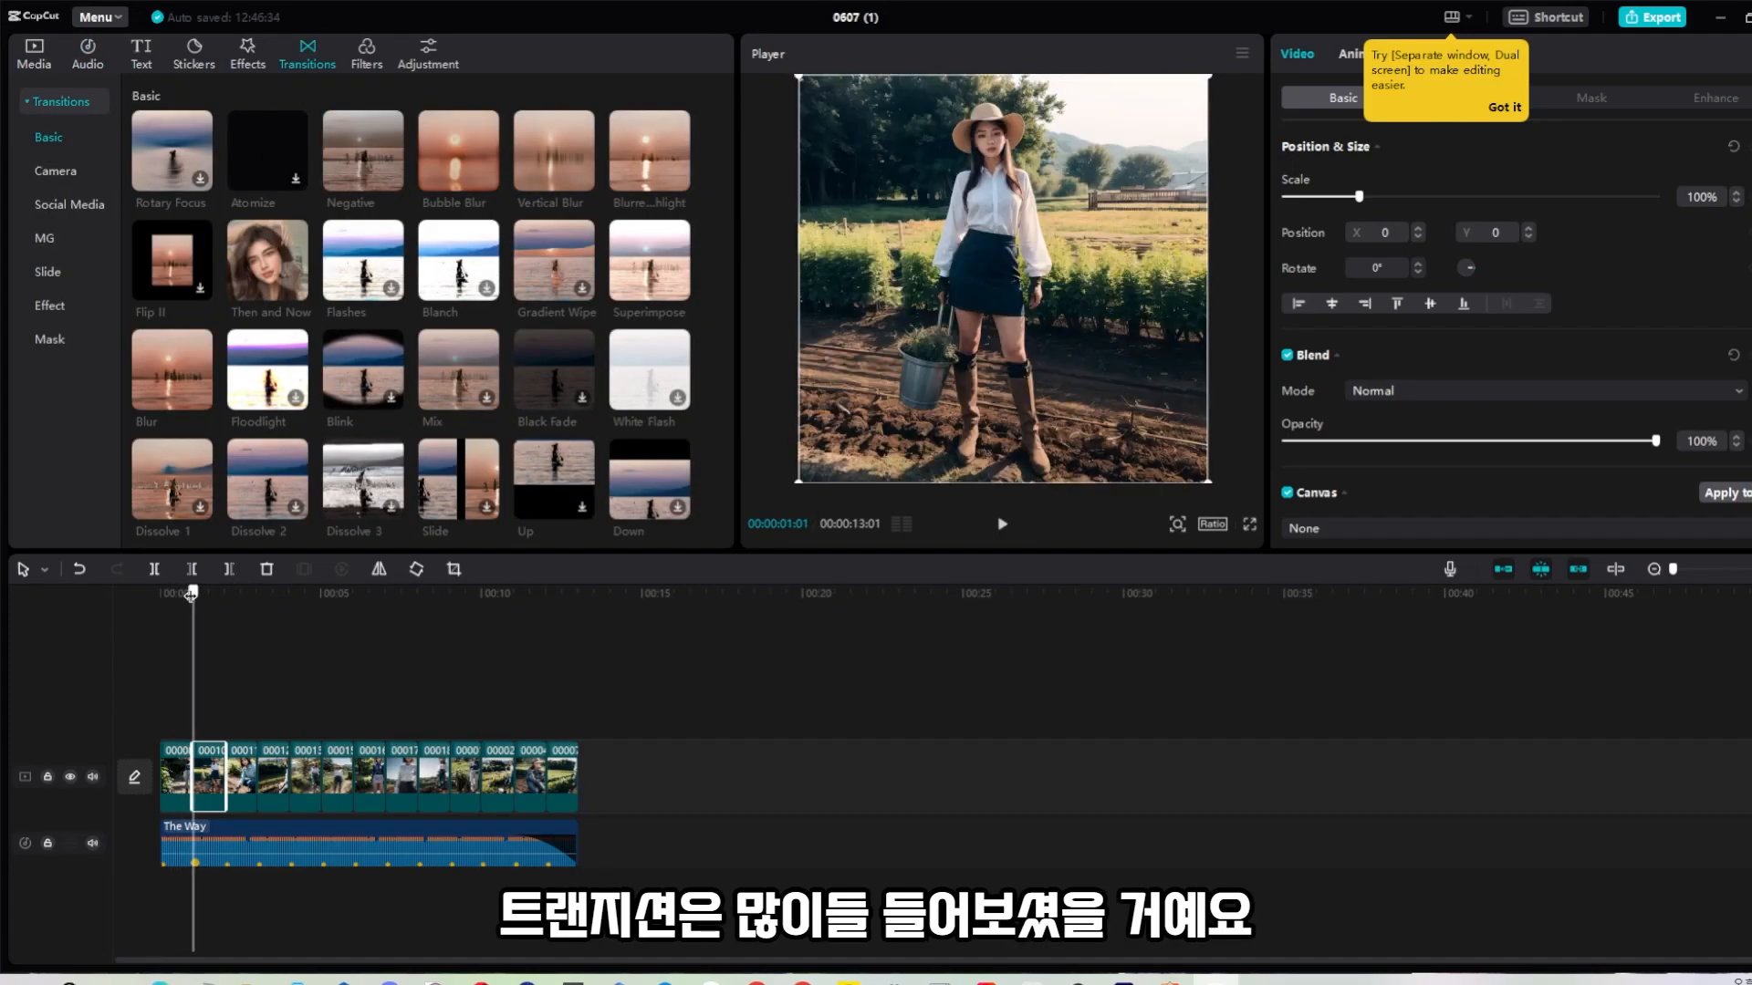
pyautogui.moveTo(464, 150)
pyautogui.mouseDown()
pyautogui.moveTo(294, 775)
pyautogui.moveTo(189, 774)
pyautogui.mouseUp()
pyautogui.click(1003, 545)
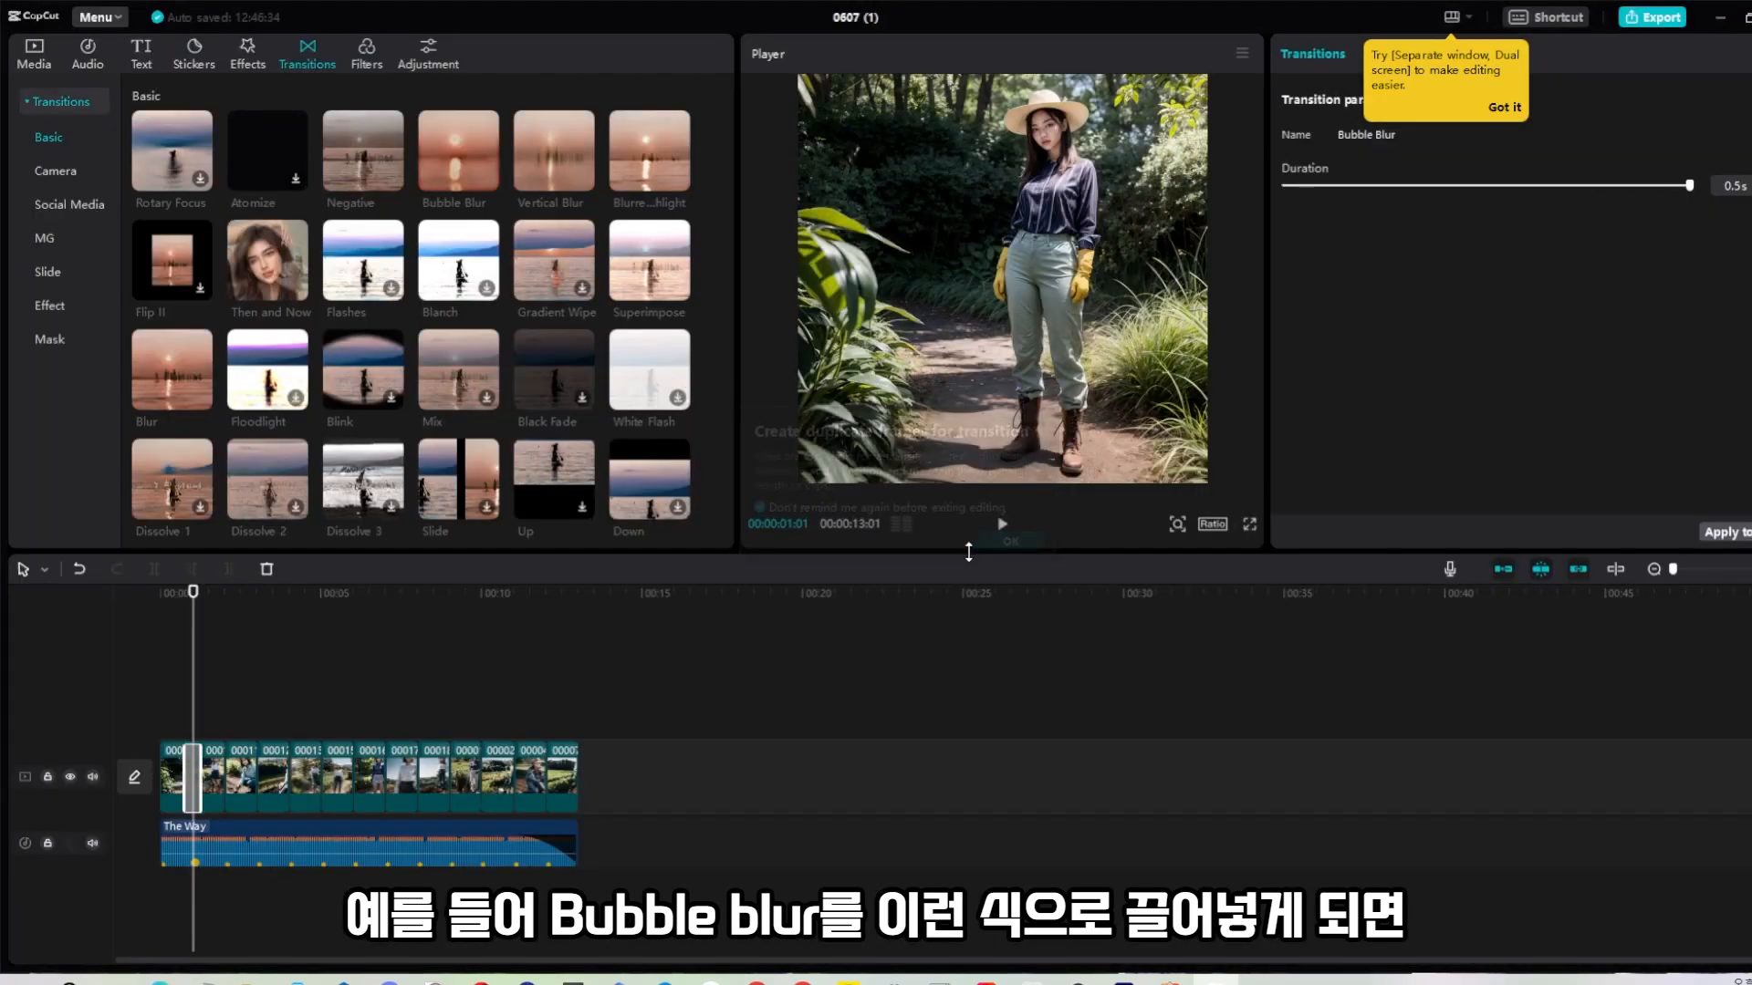
# - Mute the music track and play the Bubble Blur transition between the first two photos
pyautogui.moveTo(192, 595); pyautogui.dragTo(186, 598)
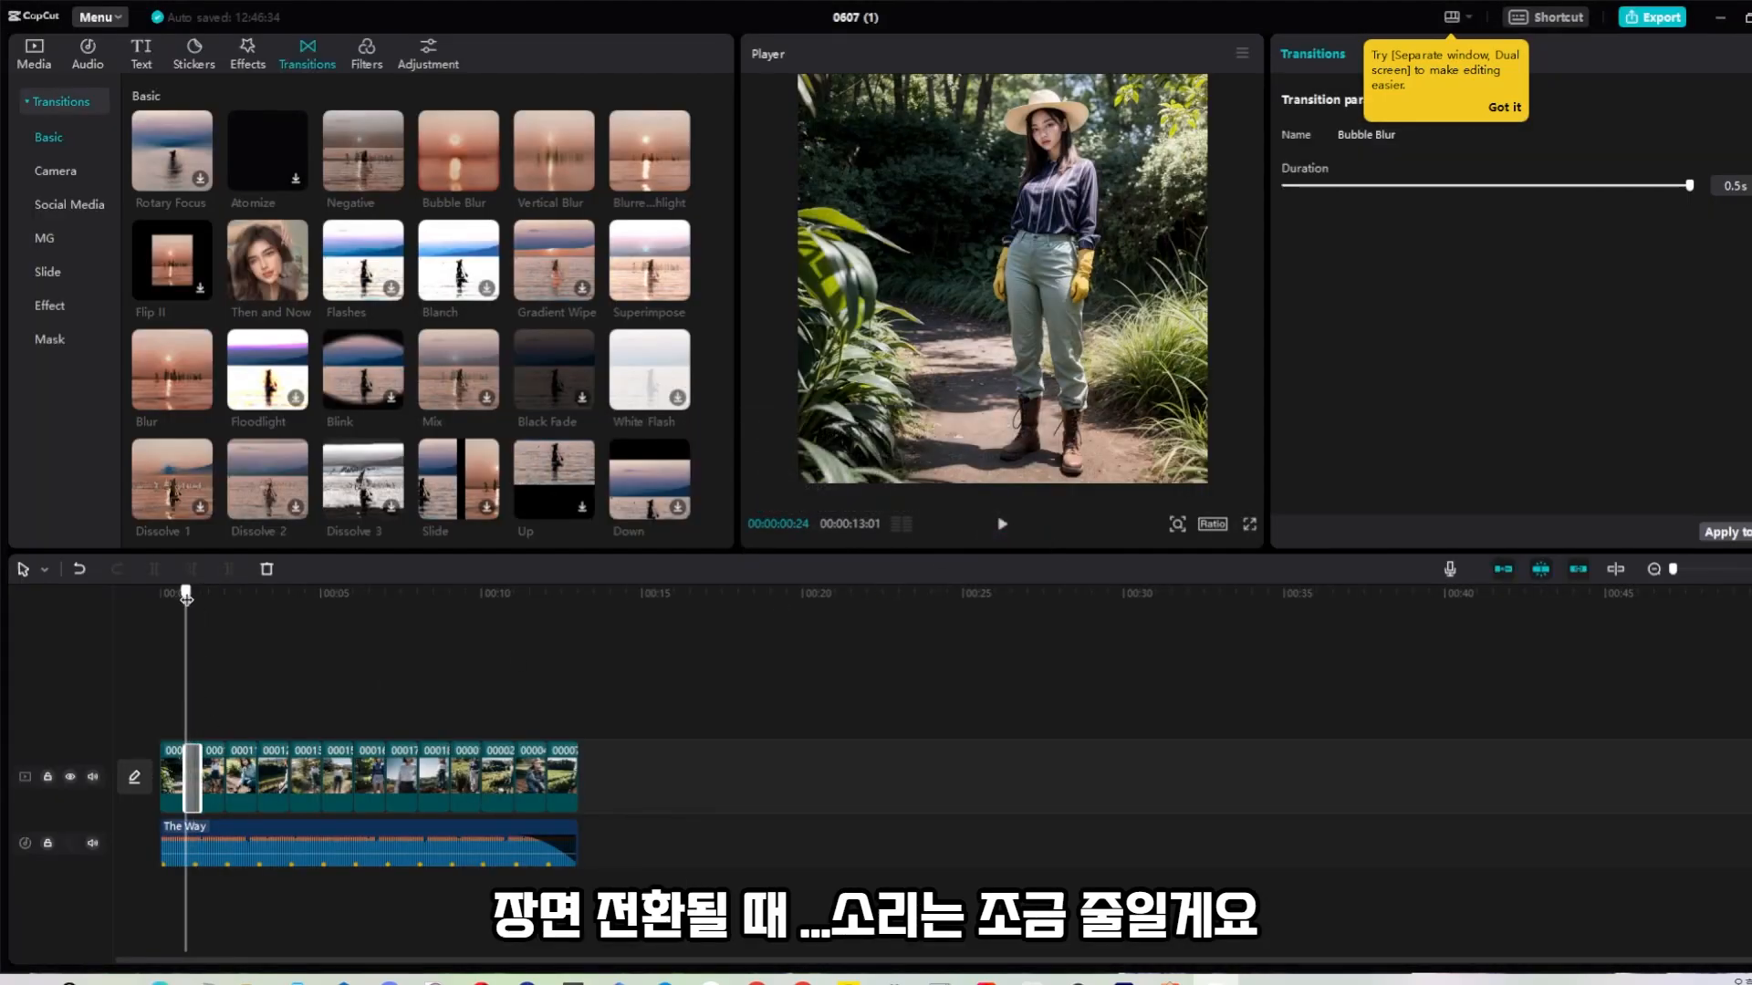
pyautogui.click(92, 841)
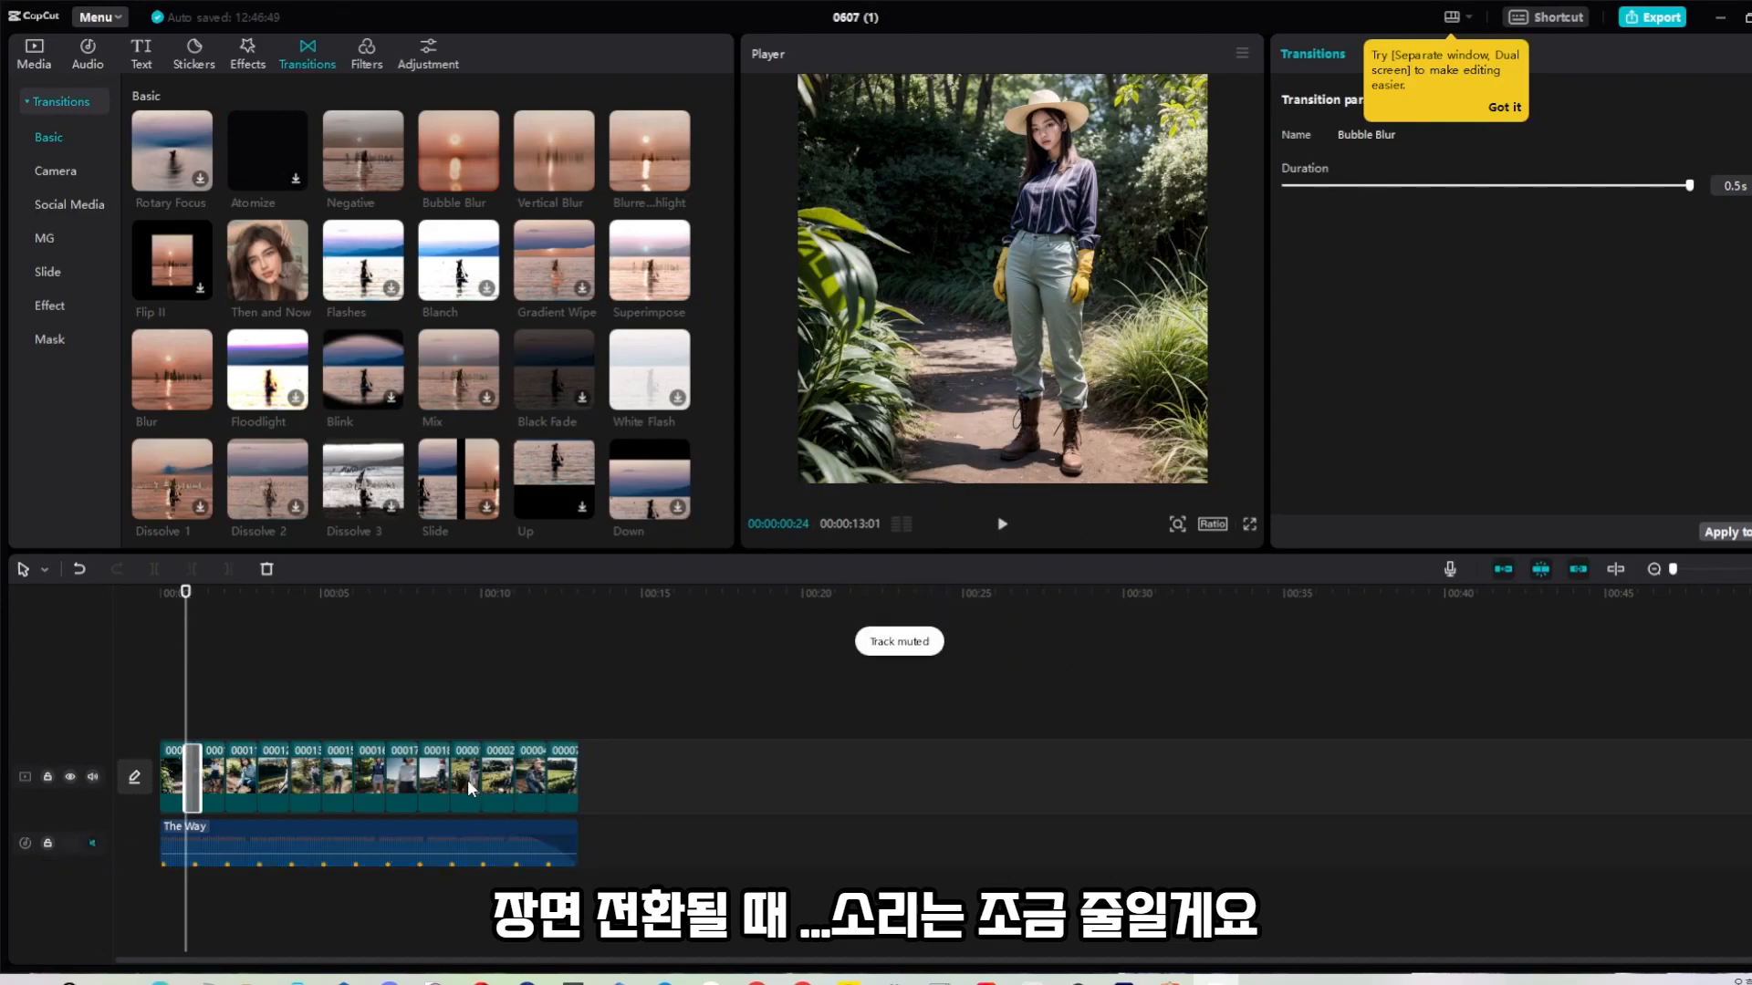
pyautogui.press('space')
pyautogui.moveTo(211, 593); pyautogui.dragTo(172, 595)
pyautogui.press('space')
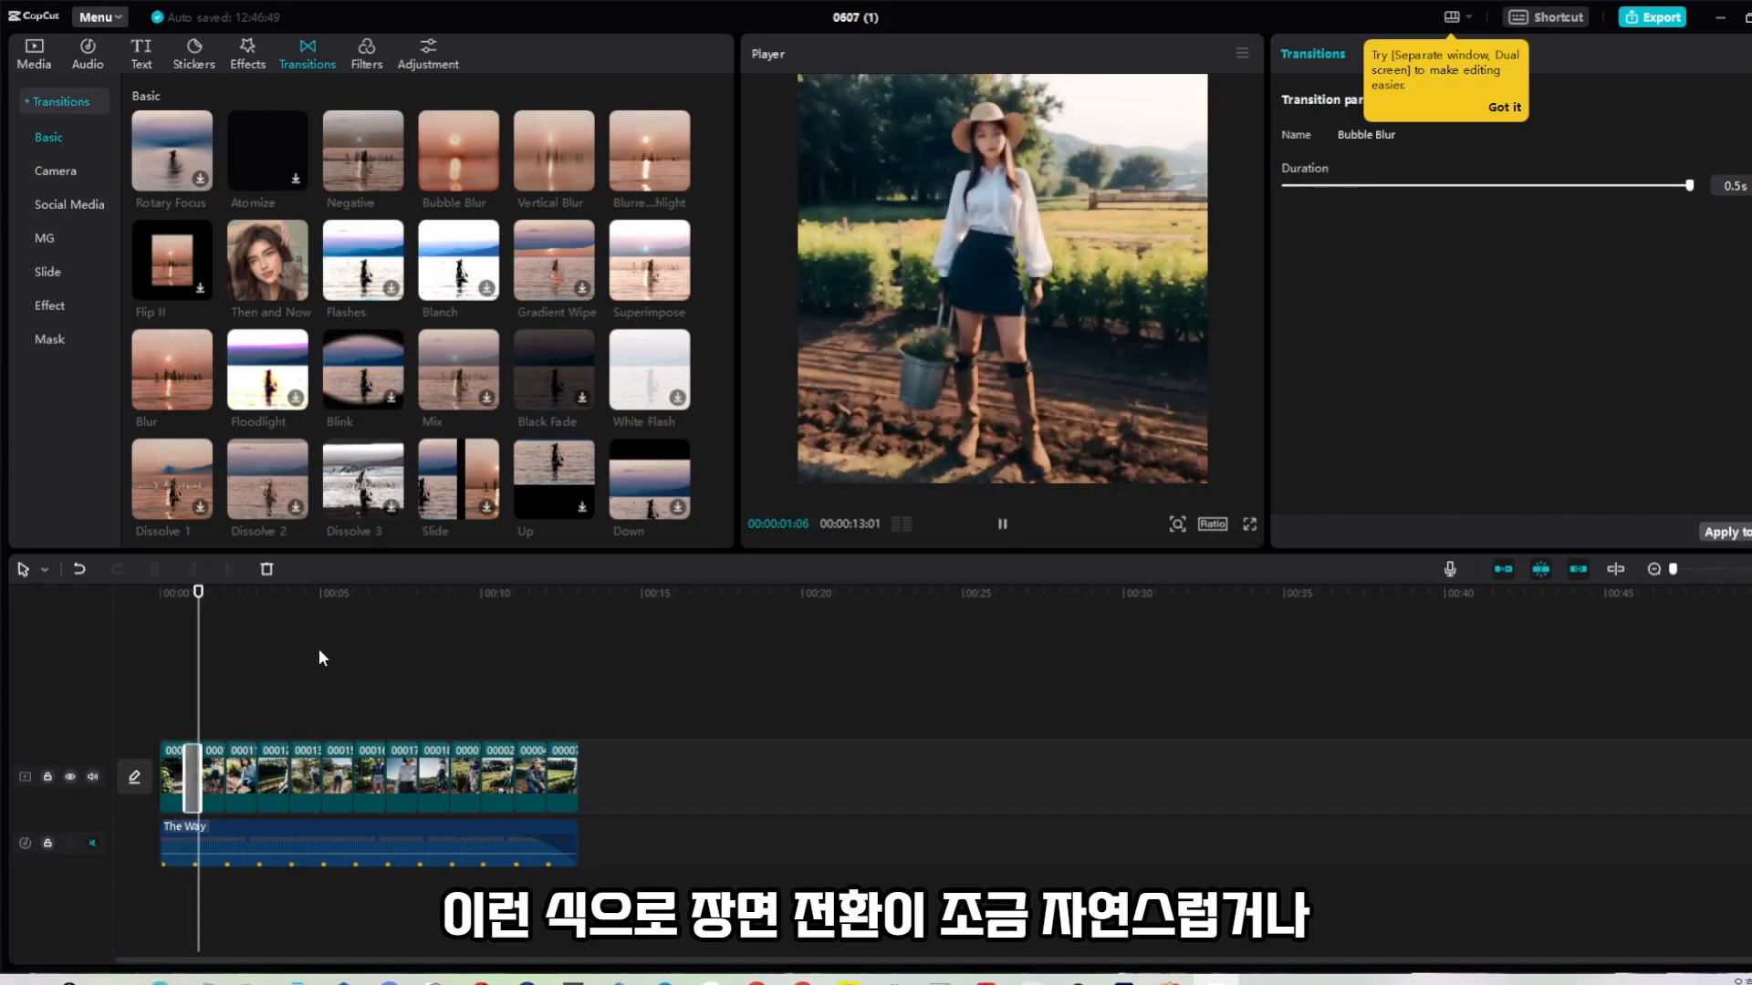
pyautogui.press('space')
# - Add the Blanch transition between the third and fourth photo clips and play the sequence from there
pyautogui.moveTo(269, 592); pyautogui.dragTo(258, 592)
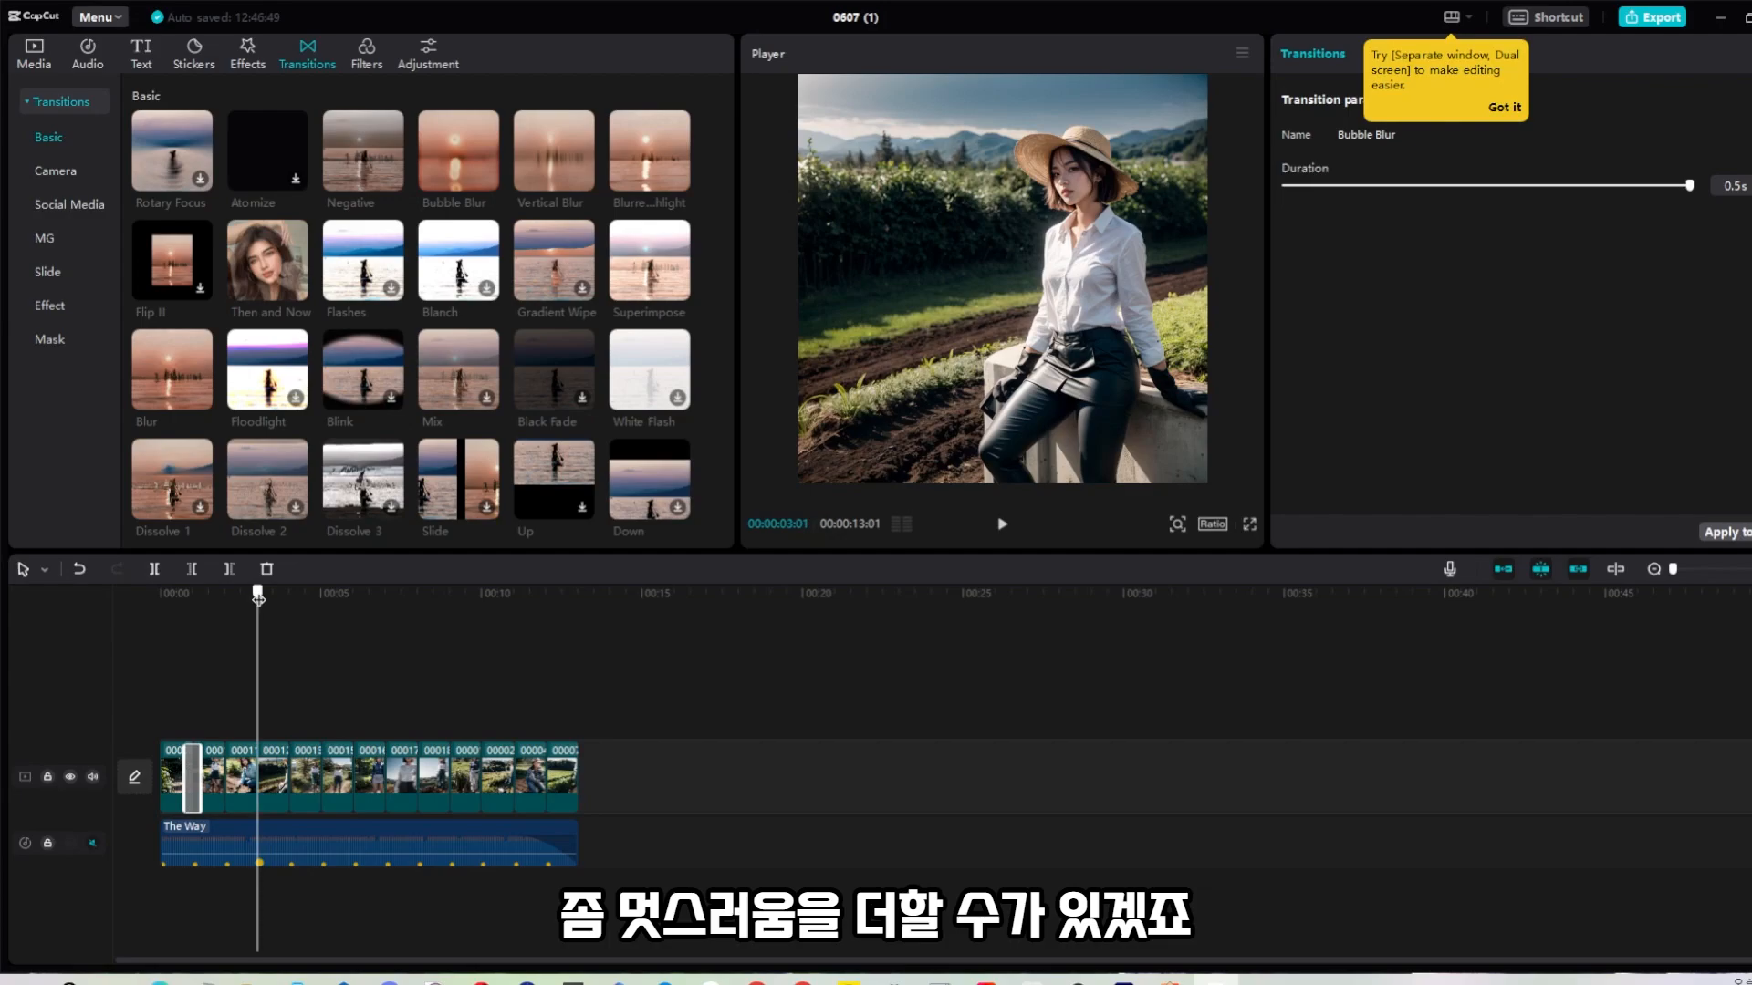
pyautogui.moveTo(458, 260); pyautogui.dragTo(250, 776)
pyautogui.press('space')
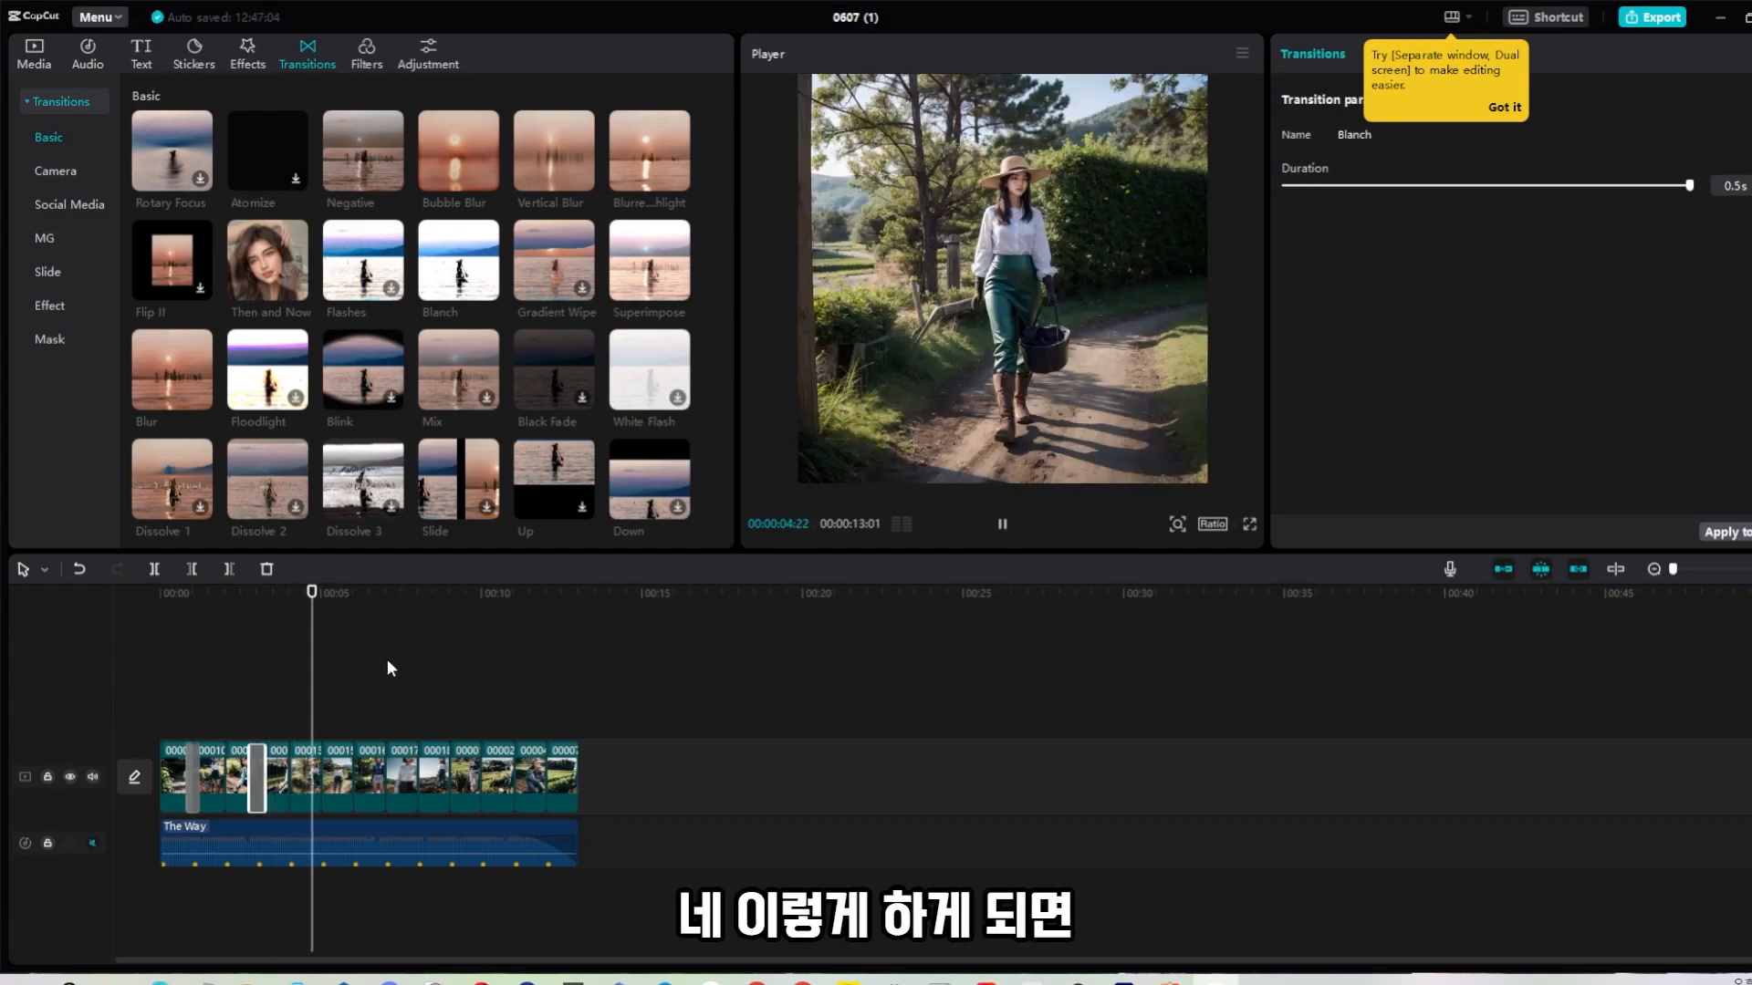
pyautogui.press('space')
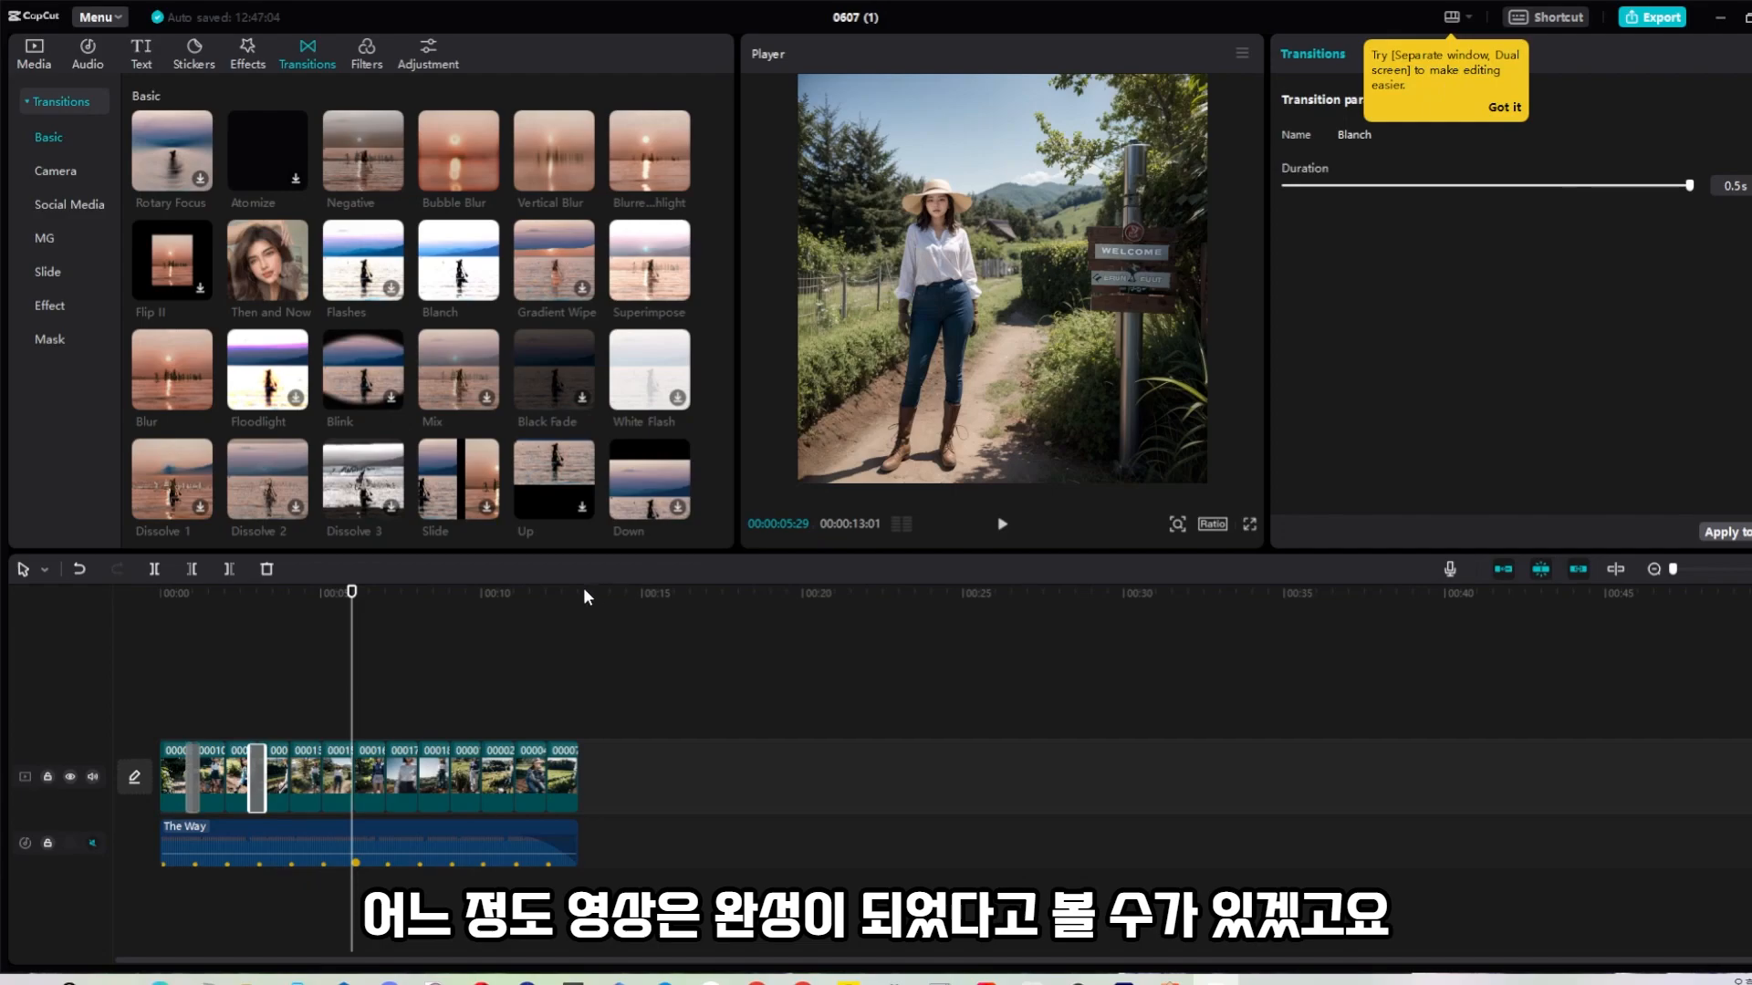
# - With all photo clips selected, try the 16:9 aspect ratio for the project and switch it to 9:16
pyautogui.press('Home')
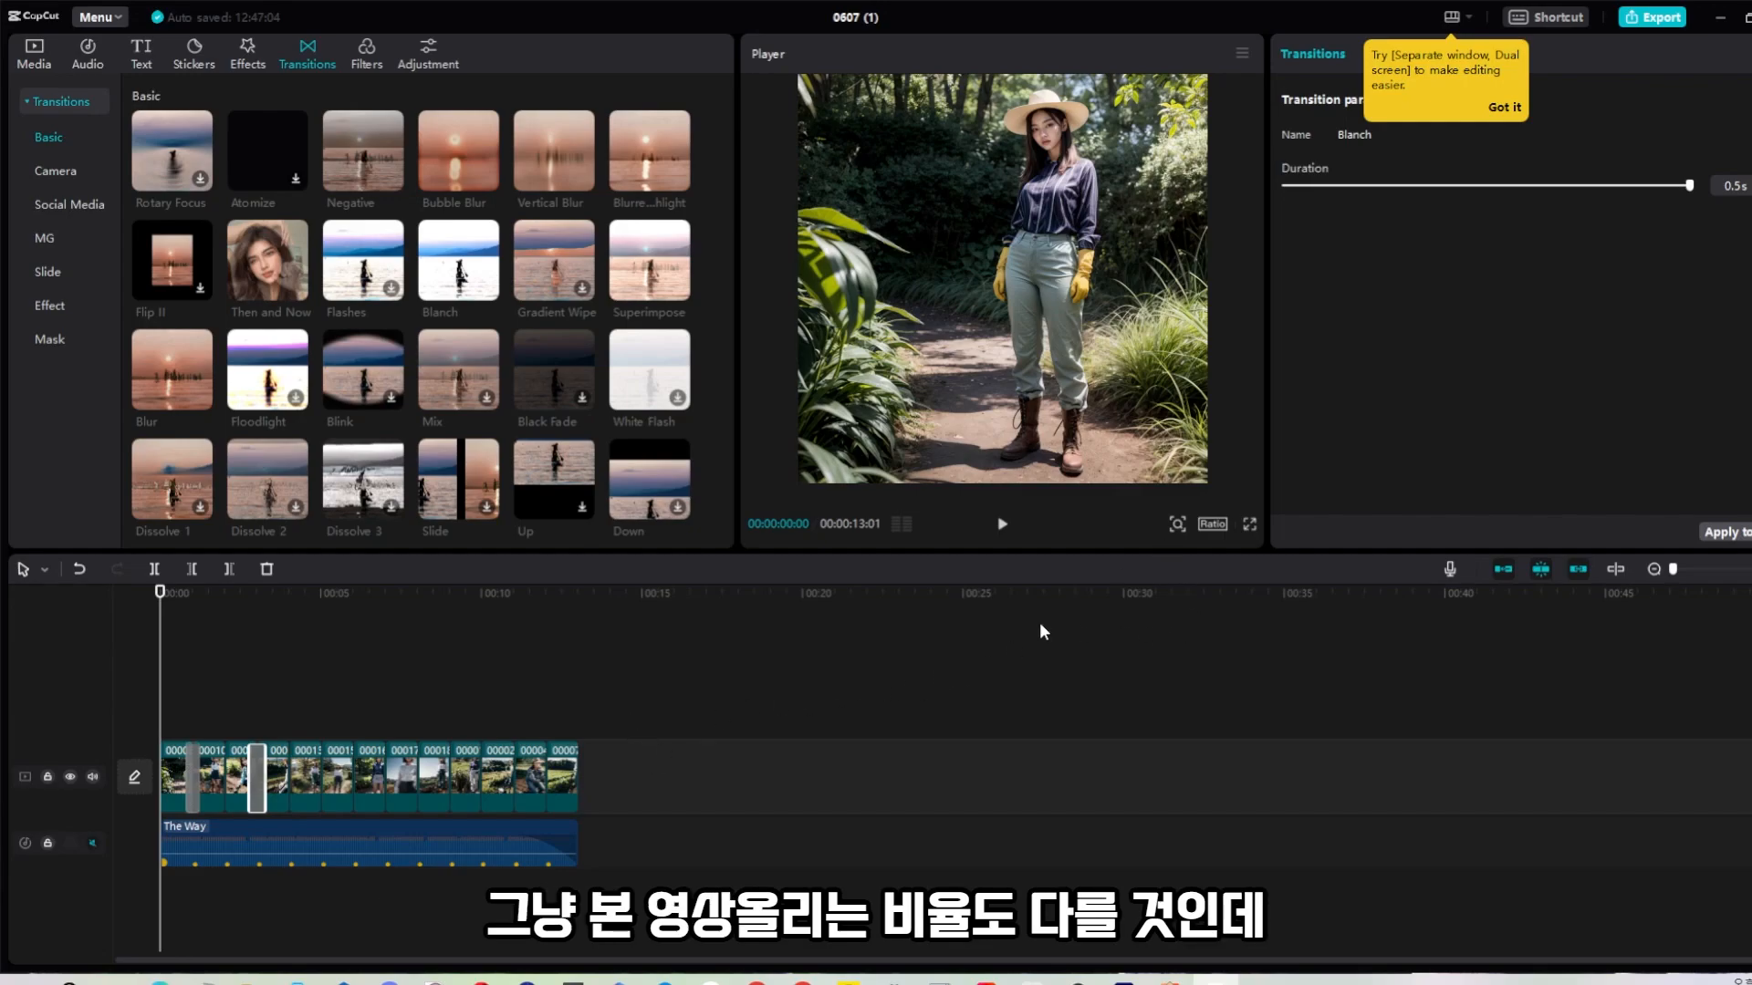
pyautogui.hotkey('ctrl', 'a')
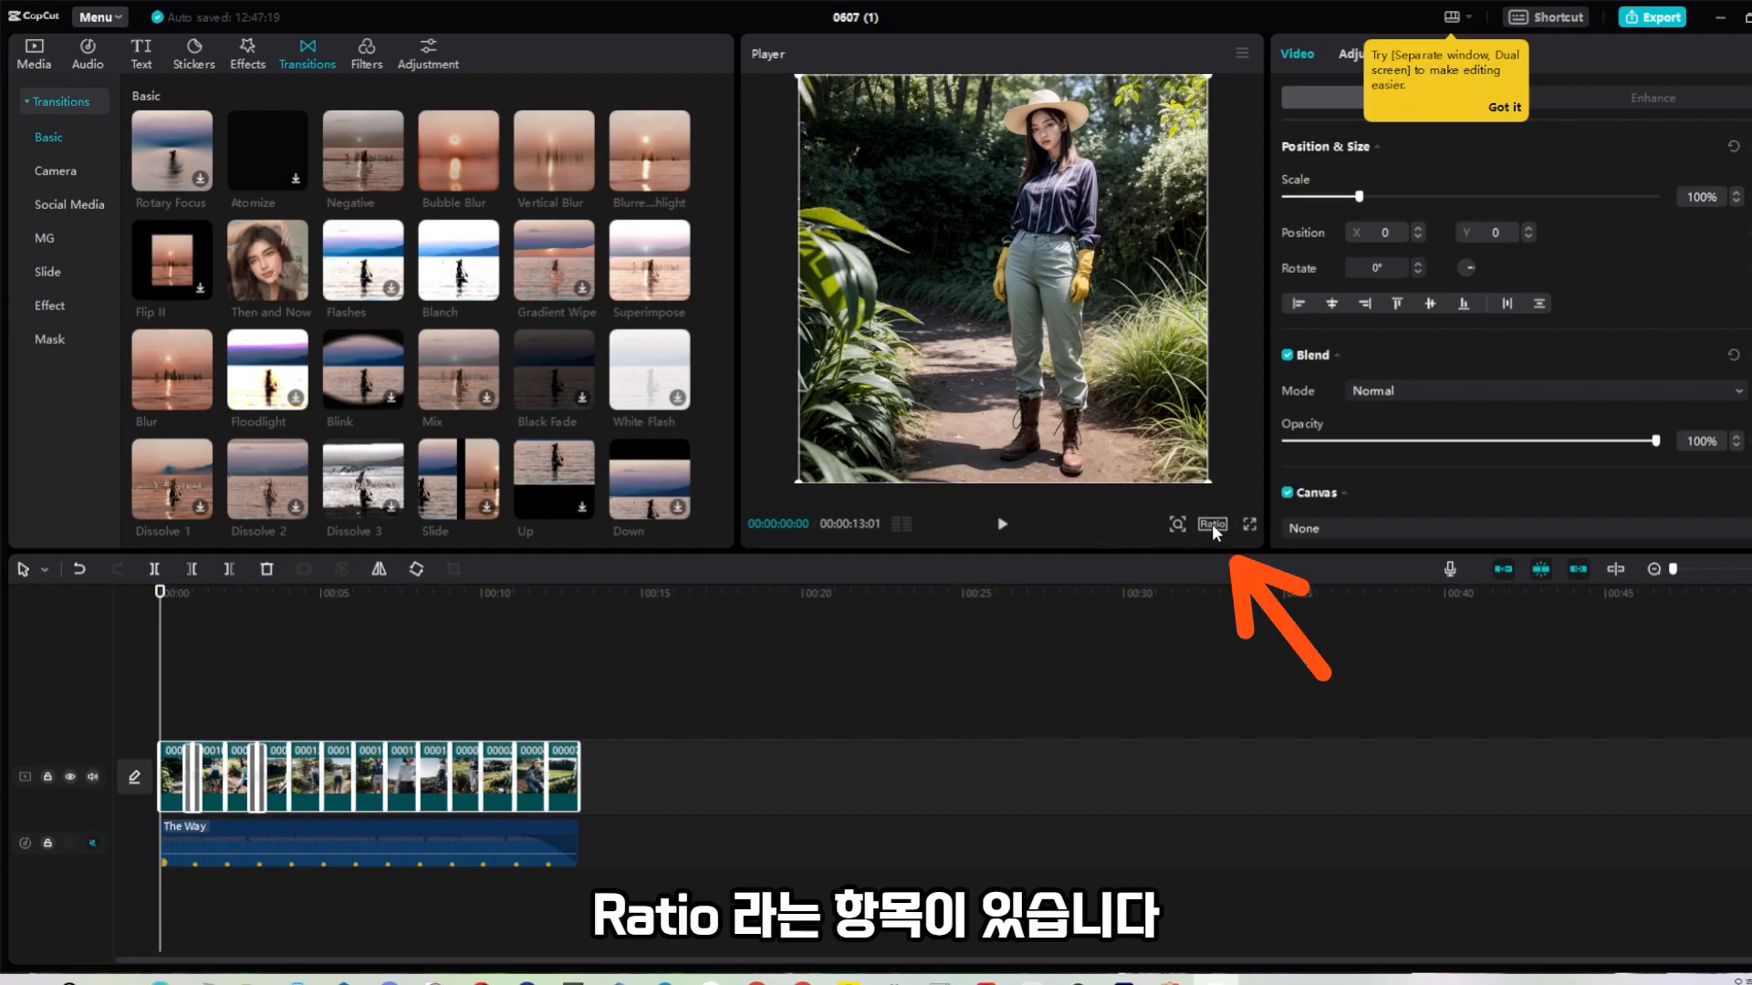
pyautogui.click(1212, 524)
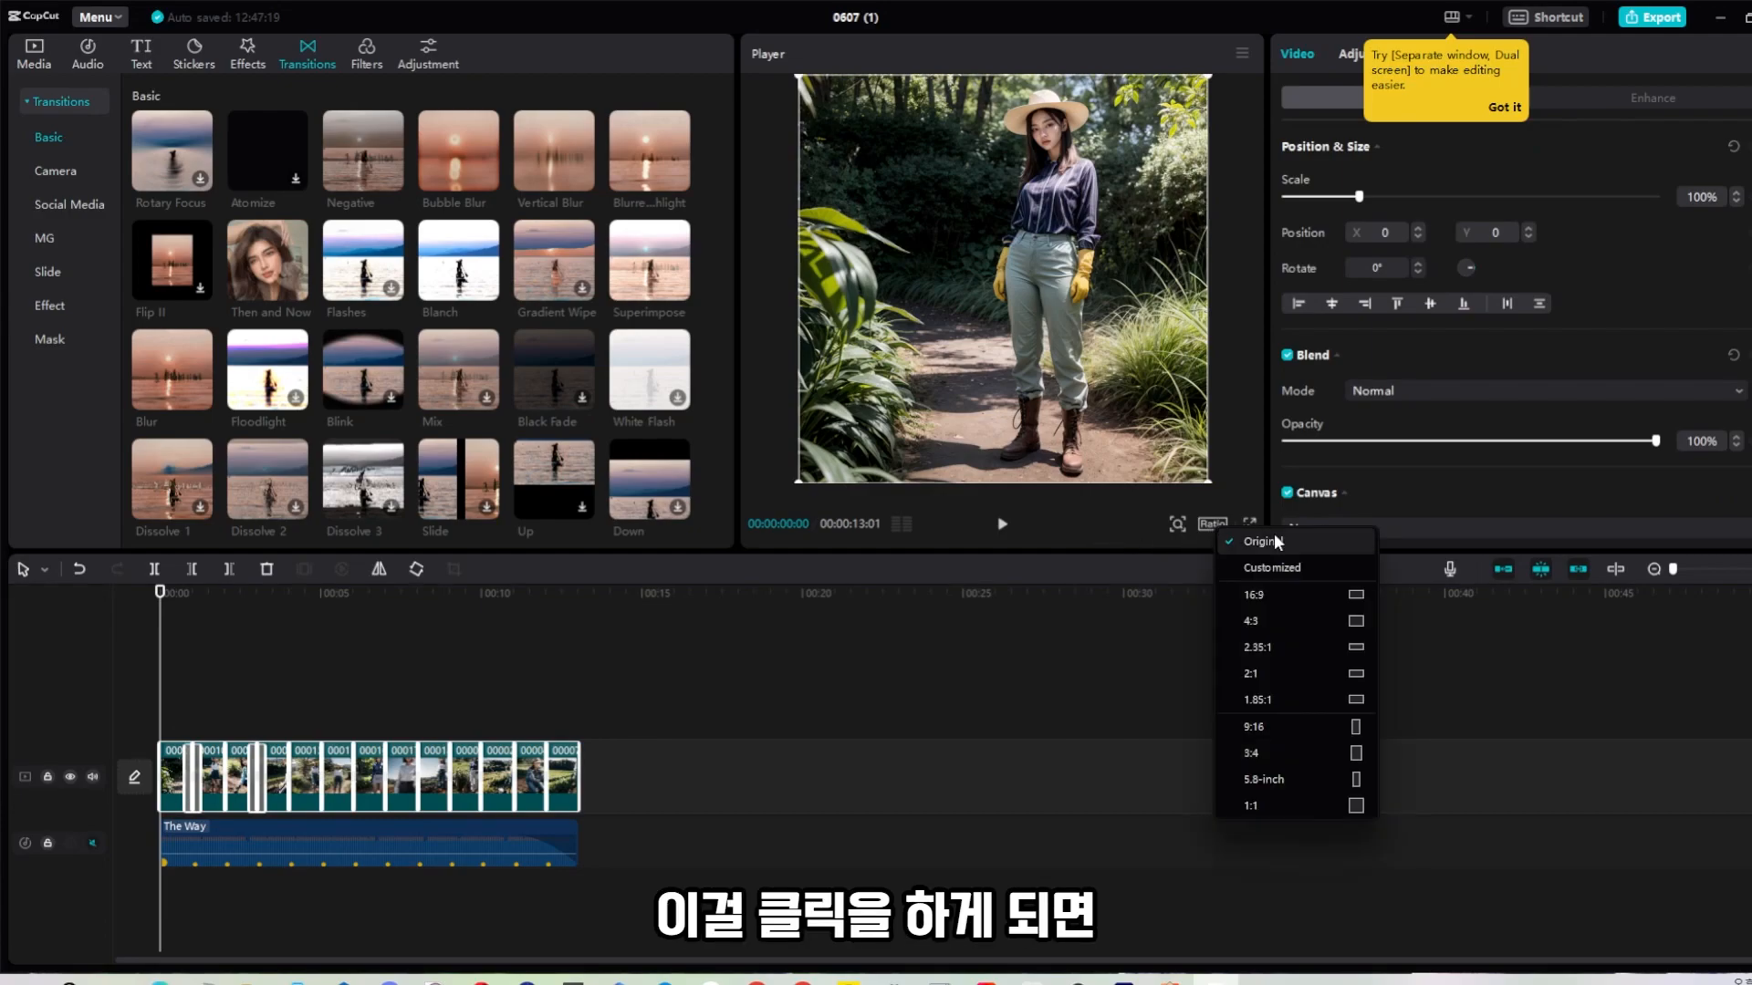
pyautogui.click(1303, 594)
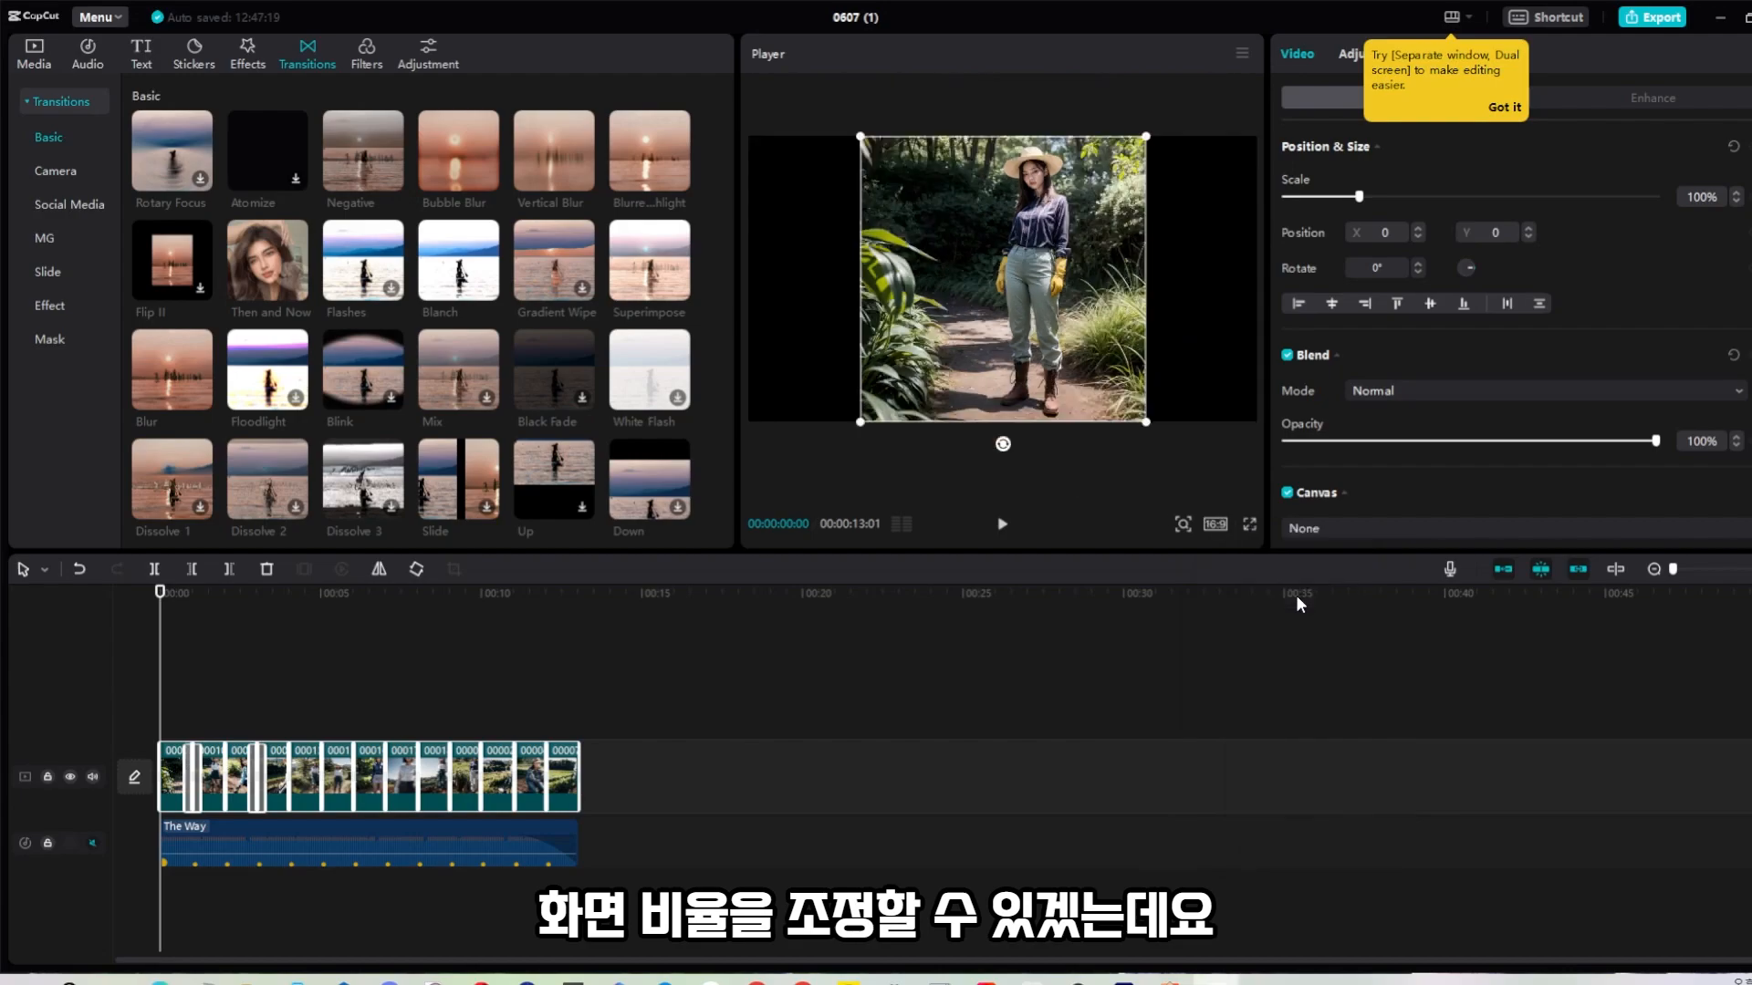
pyautogui.click(1215, 526)
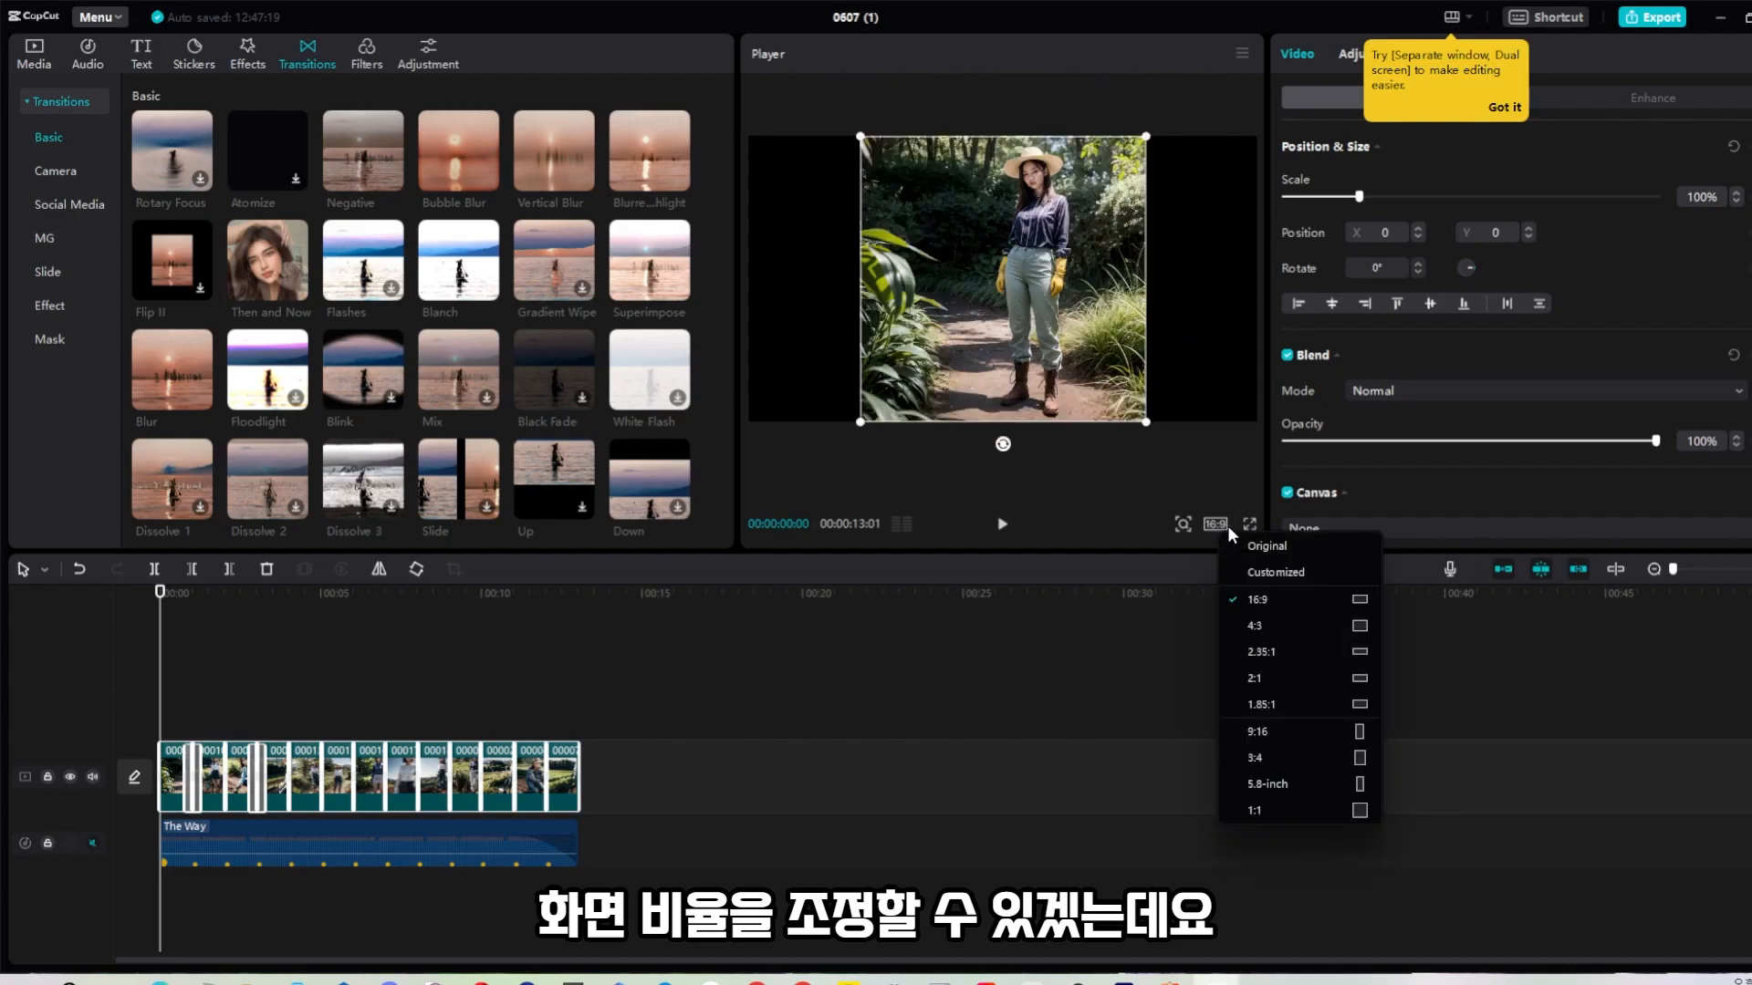
pyautogui.click(1283, 735)
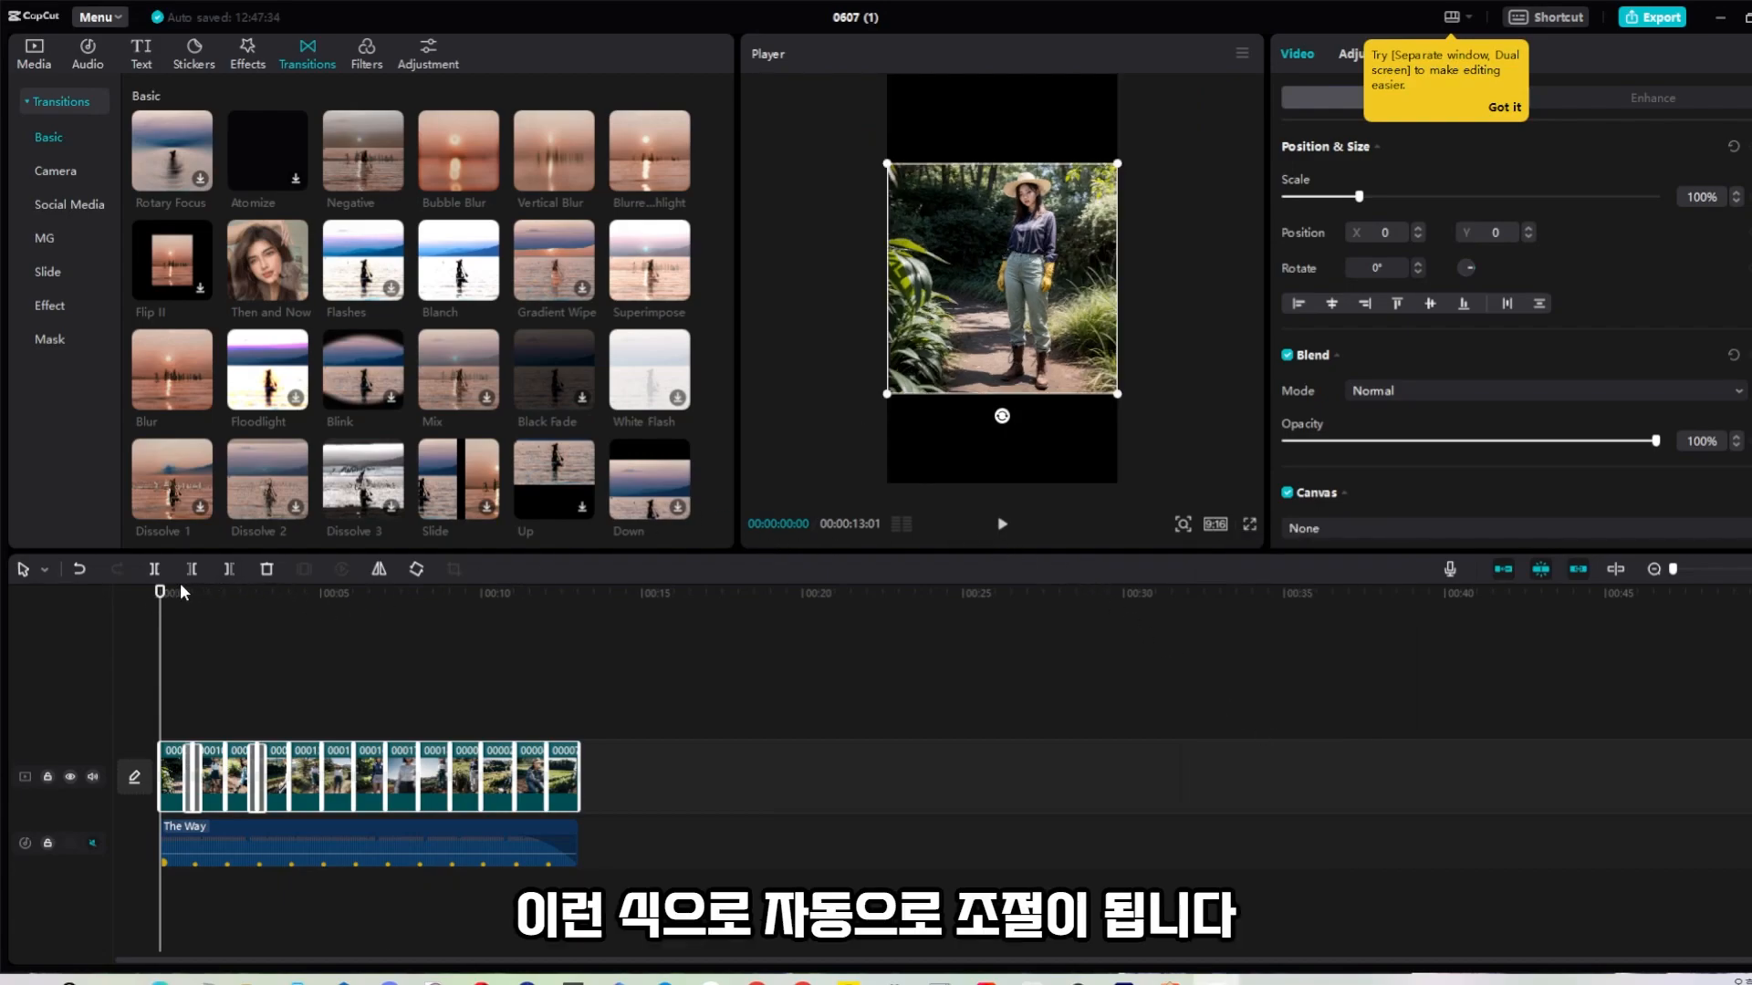
# - Play and scrub through the 9:16 slideshow, and show the imported photos in the project's media
pyautogui.moveTo(161, 595); pyautogui.dragTo(356, 602)
pyautogui.press('space')
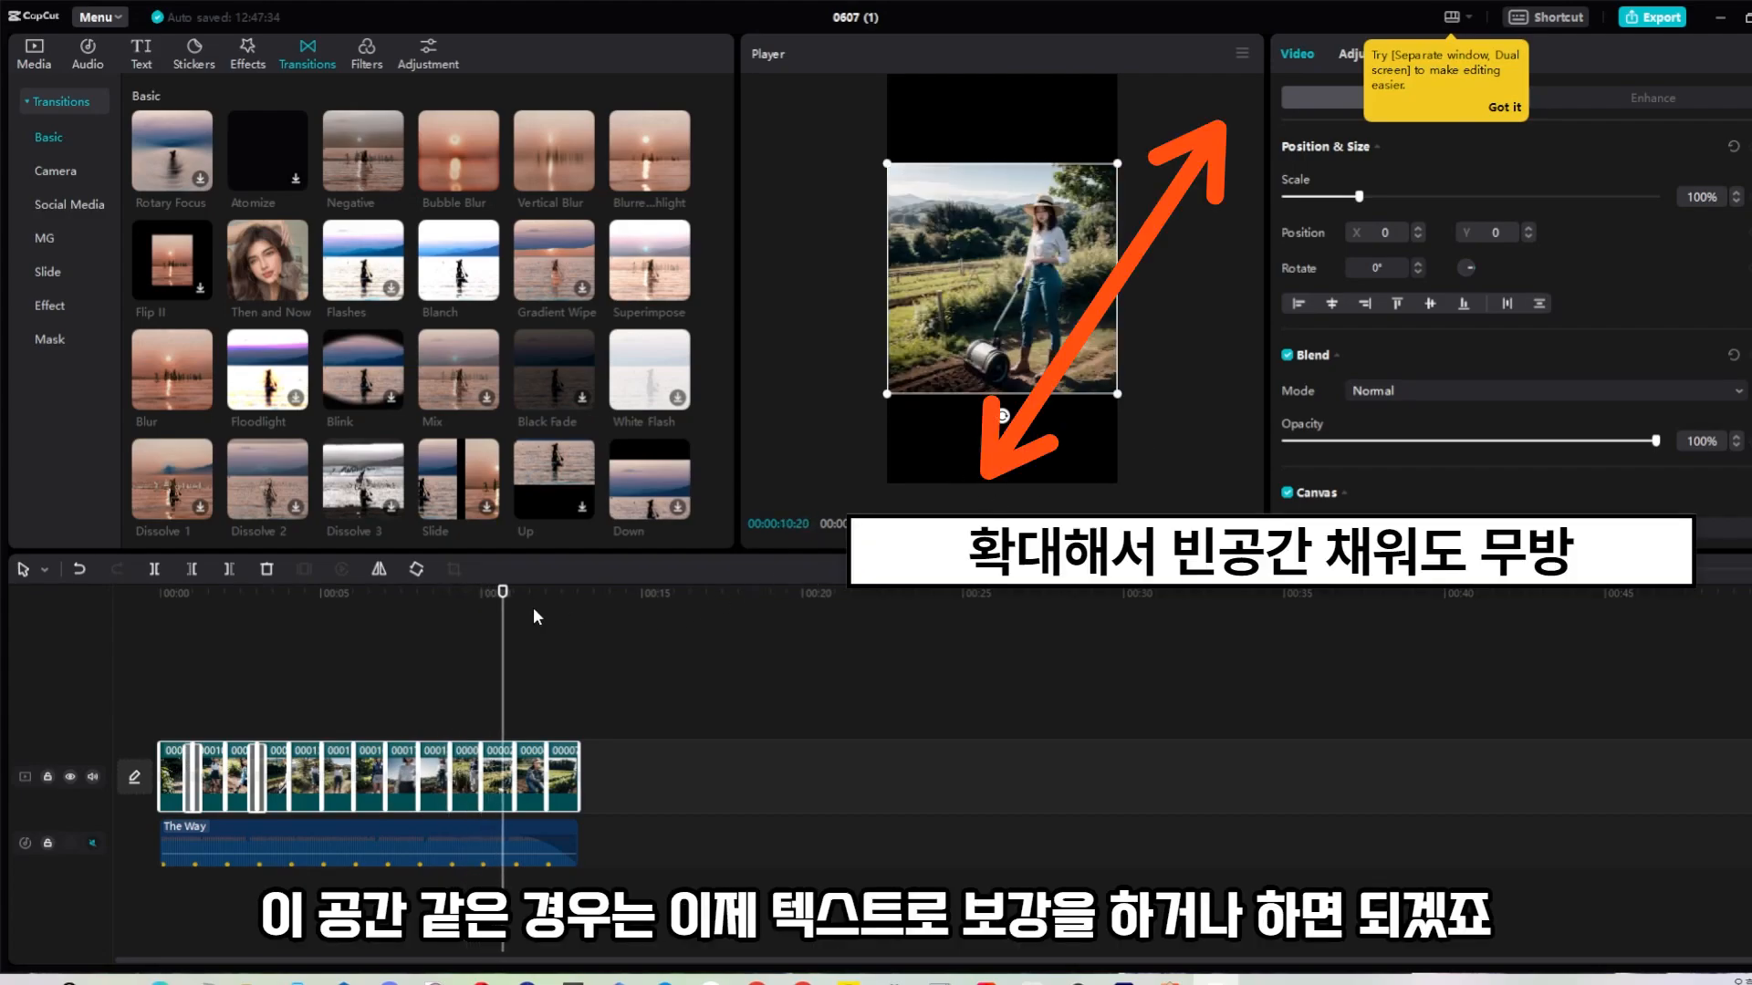
pyautogui.click(327, 614)
pyautogui.moveTo(327, 614)
pyautogui.mouseDown()
pyautogui.moveTo(188, 621)
pyautogui.moveTo(583, 600)
pyautogui.moveTo(146, 639)
pyautogui.moveTo(459, 627)
pyautogui.mouseUp()
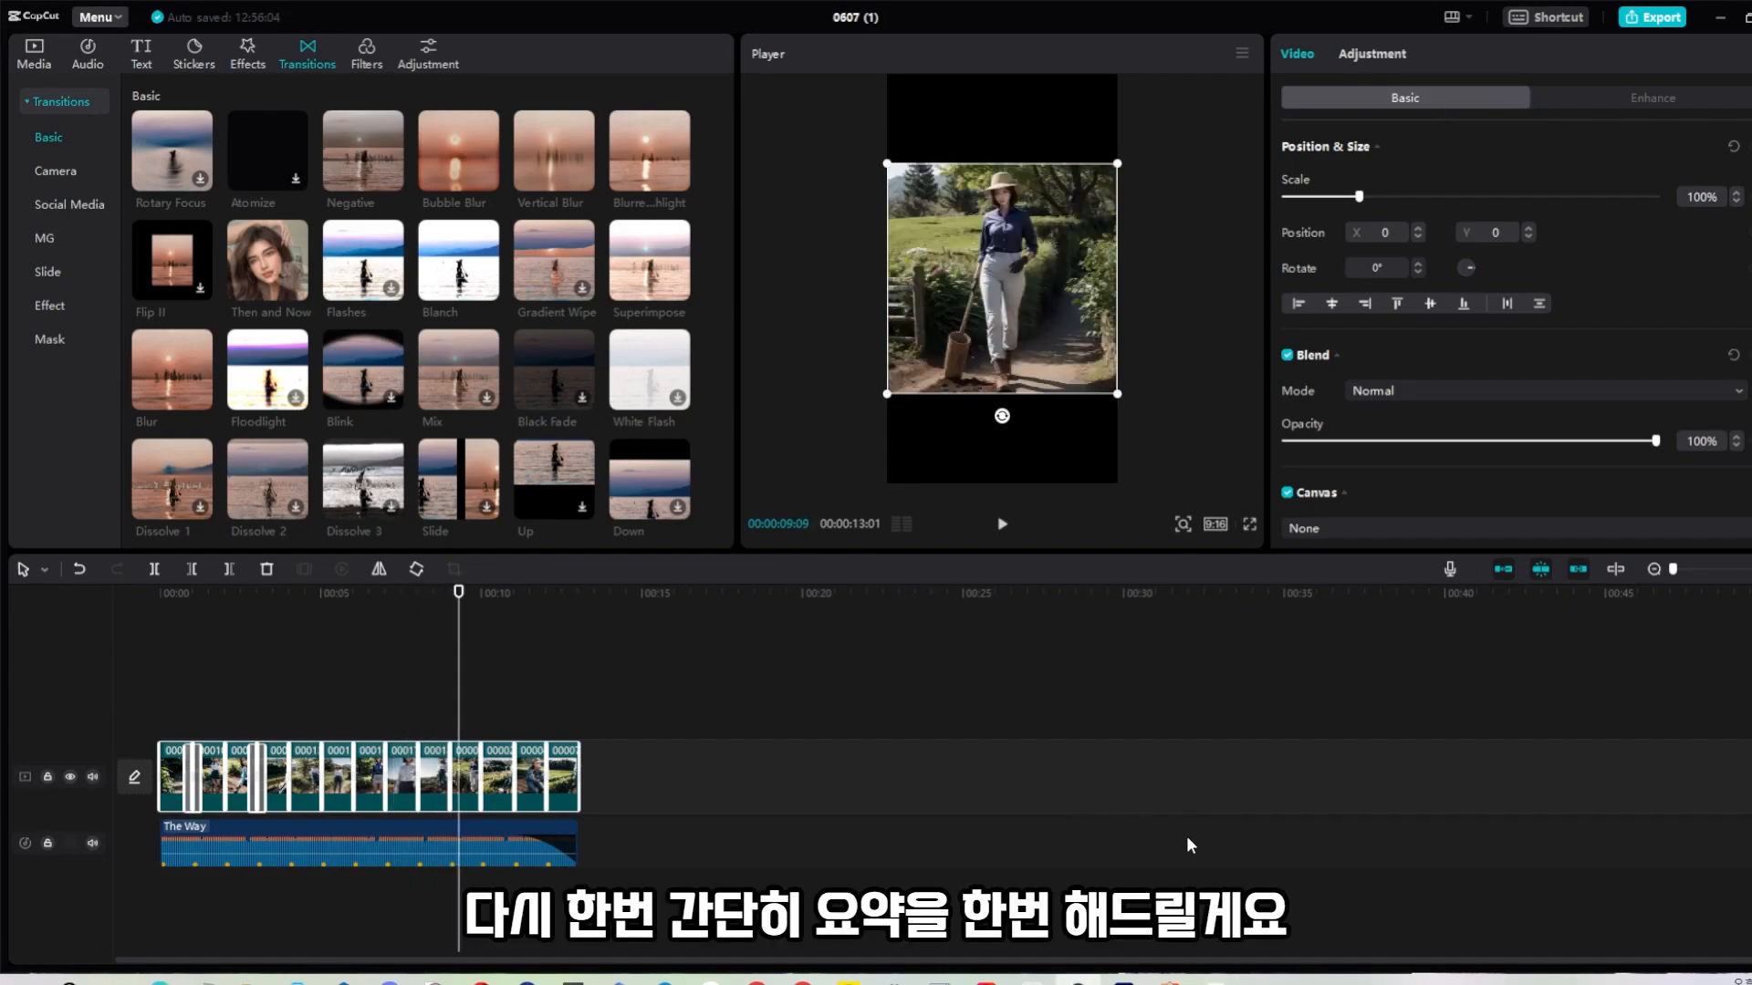
pyautogui.click(43, 58)
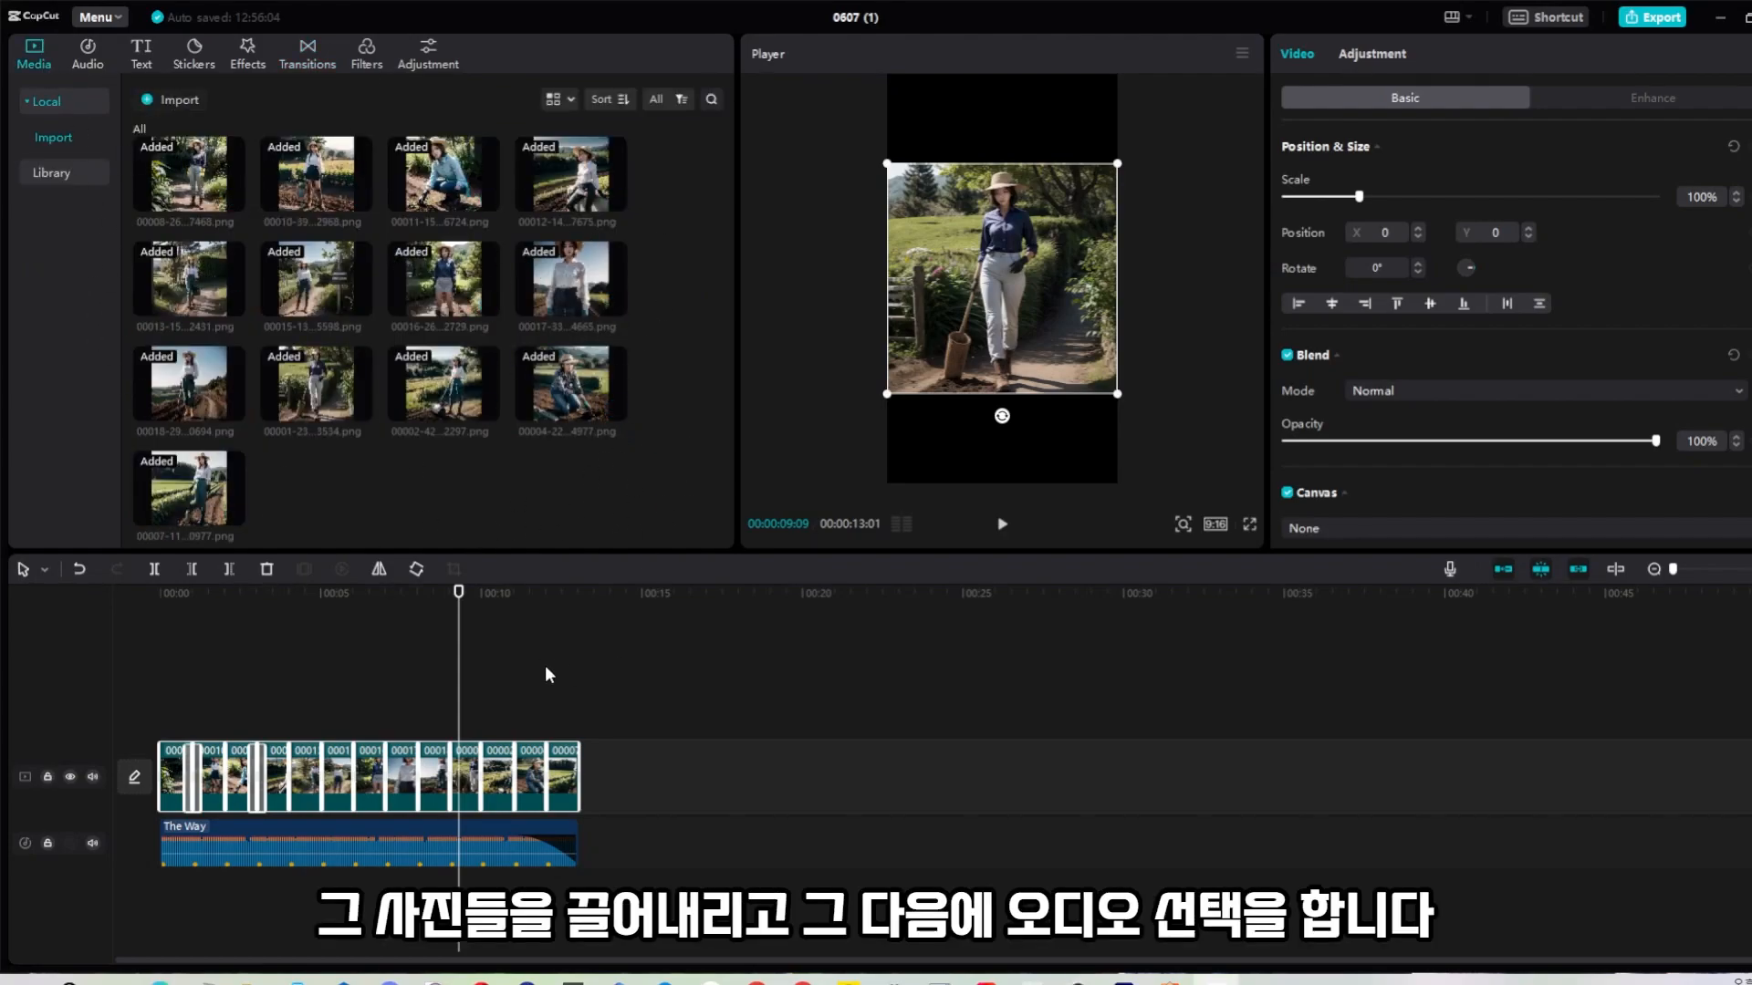
# - Show the music library, move the playhead to the fourth photo and open the beat options for the music track
pyautogui.click(91, 55)
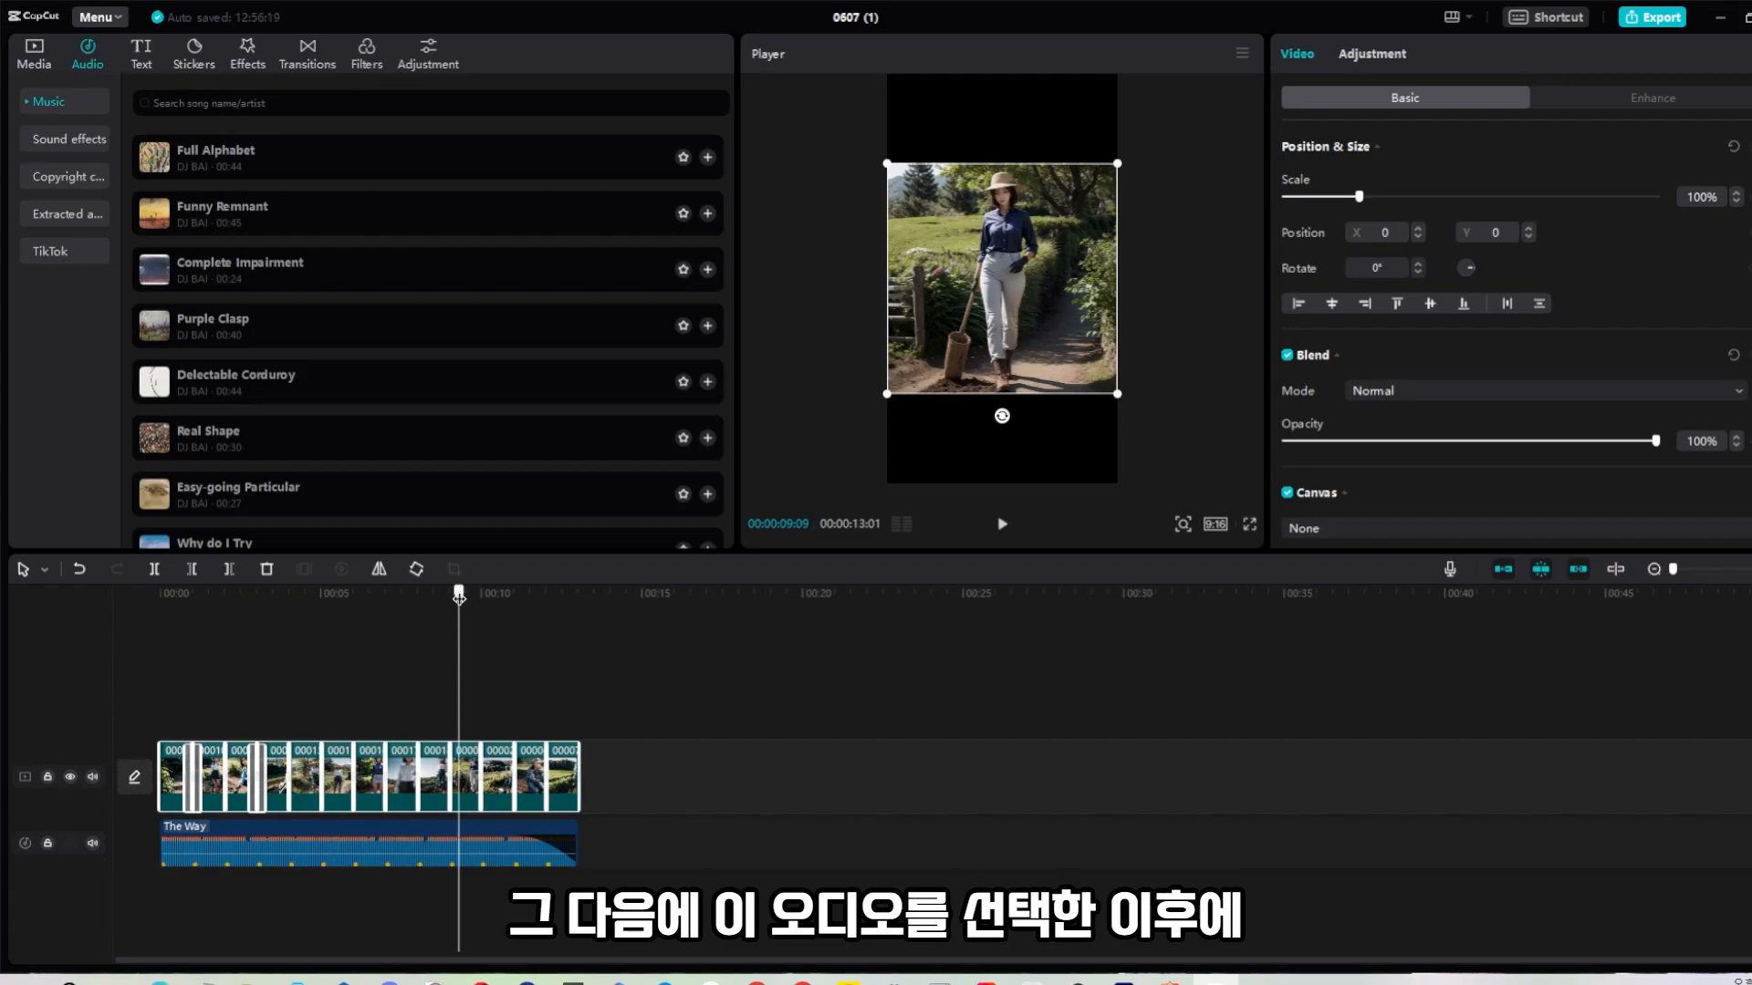
pyautogui.moveTo(459, 593); pyautogui.dragTo(274, 693)
pyautogui.click(312, 826)
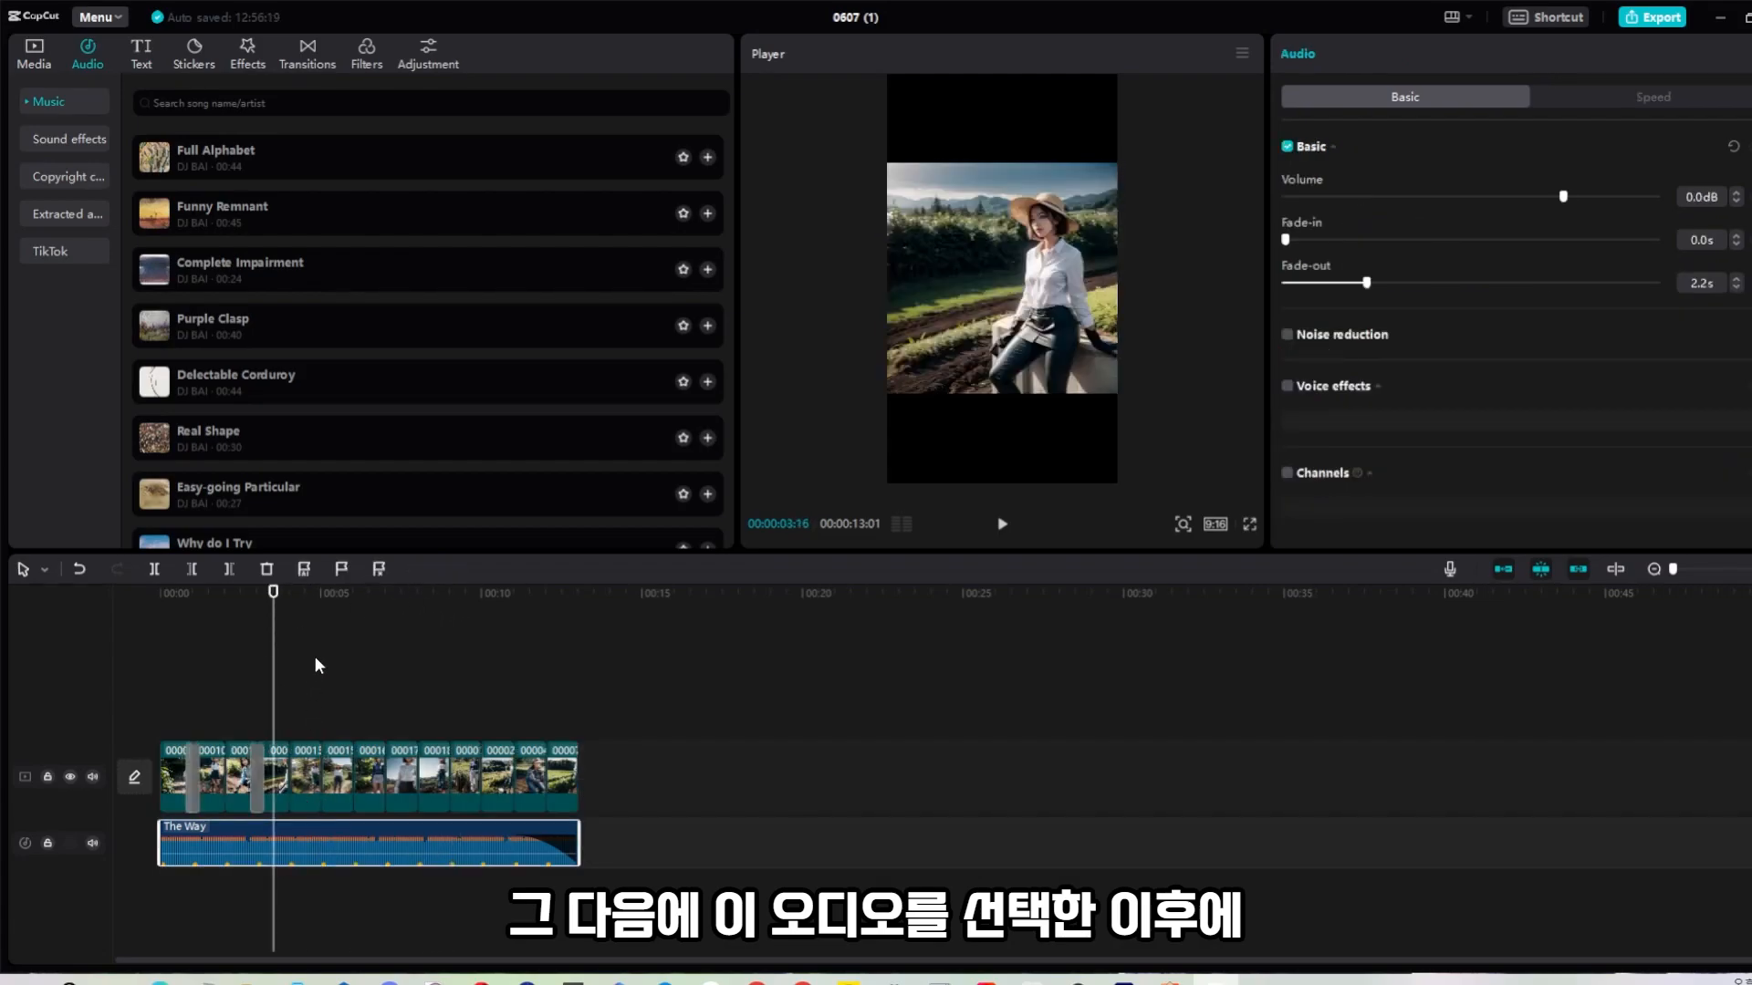
pyautogui.click(304, 569)
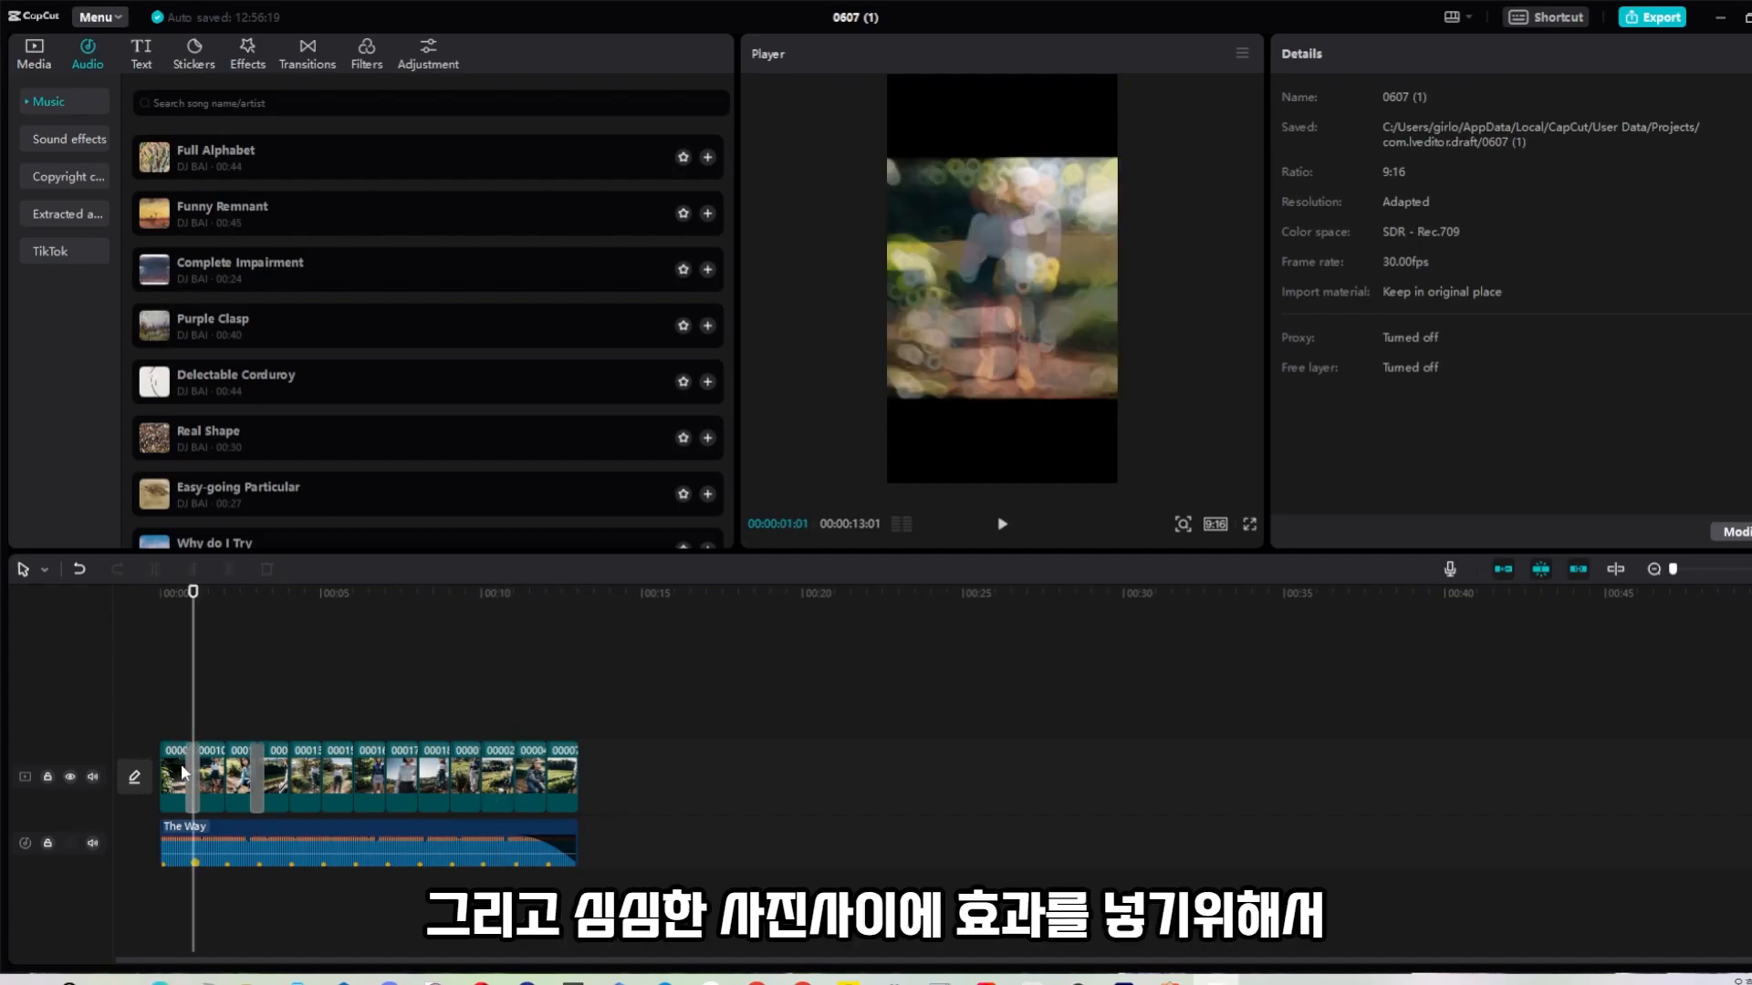
# - Move the playhead to the end of the second photo clip, select that clip and show the Basic transitions
pyautogui.click(179, 776)
pyautogui.moveTo(189, 593); pyautogui.dragTo(225, 595)
pyautogui.click(222, 775)
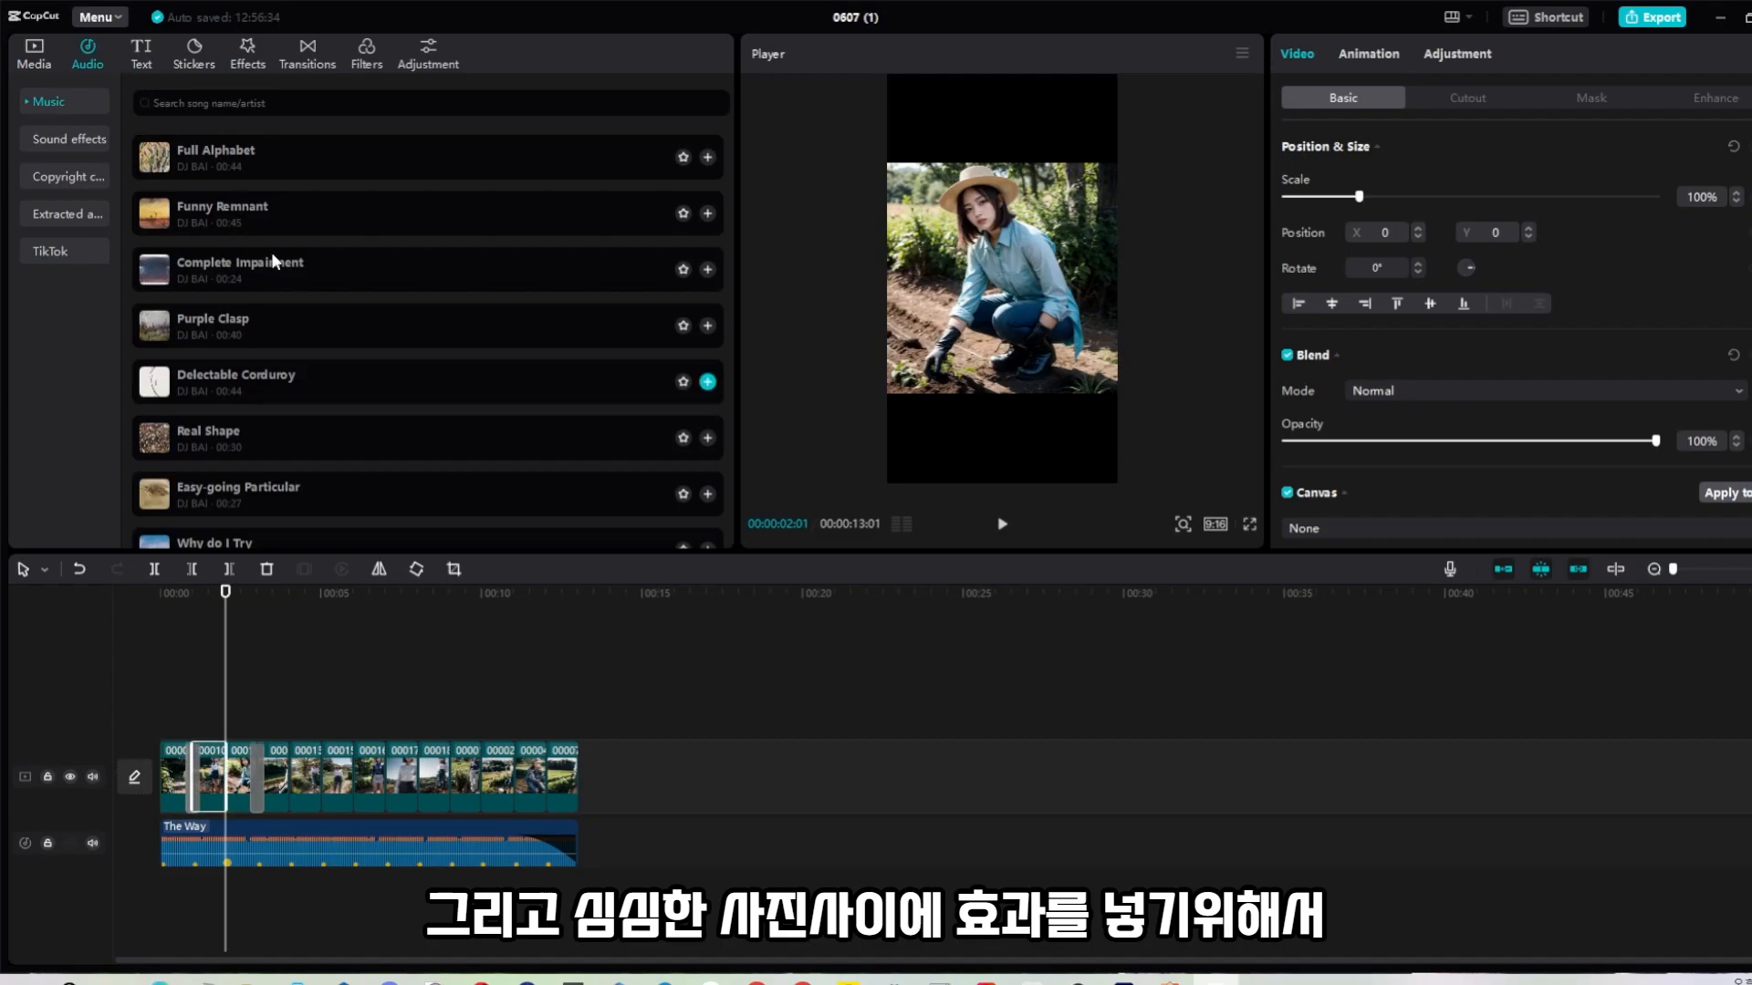
pyautogui.click(311, 61)
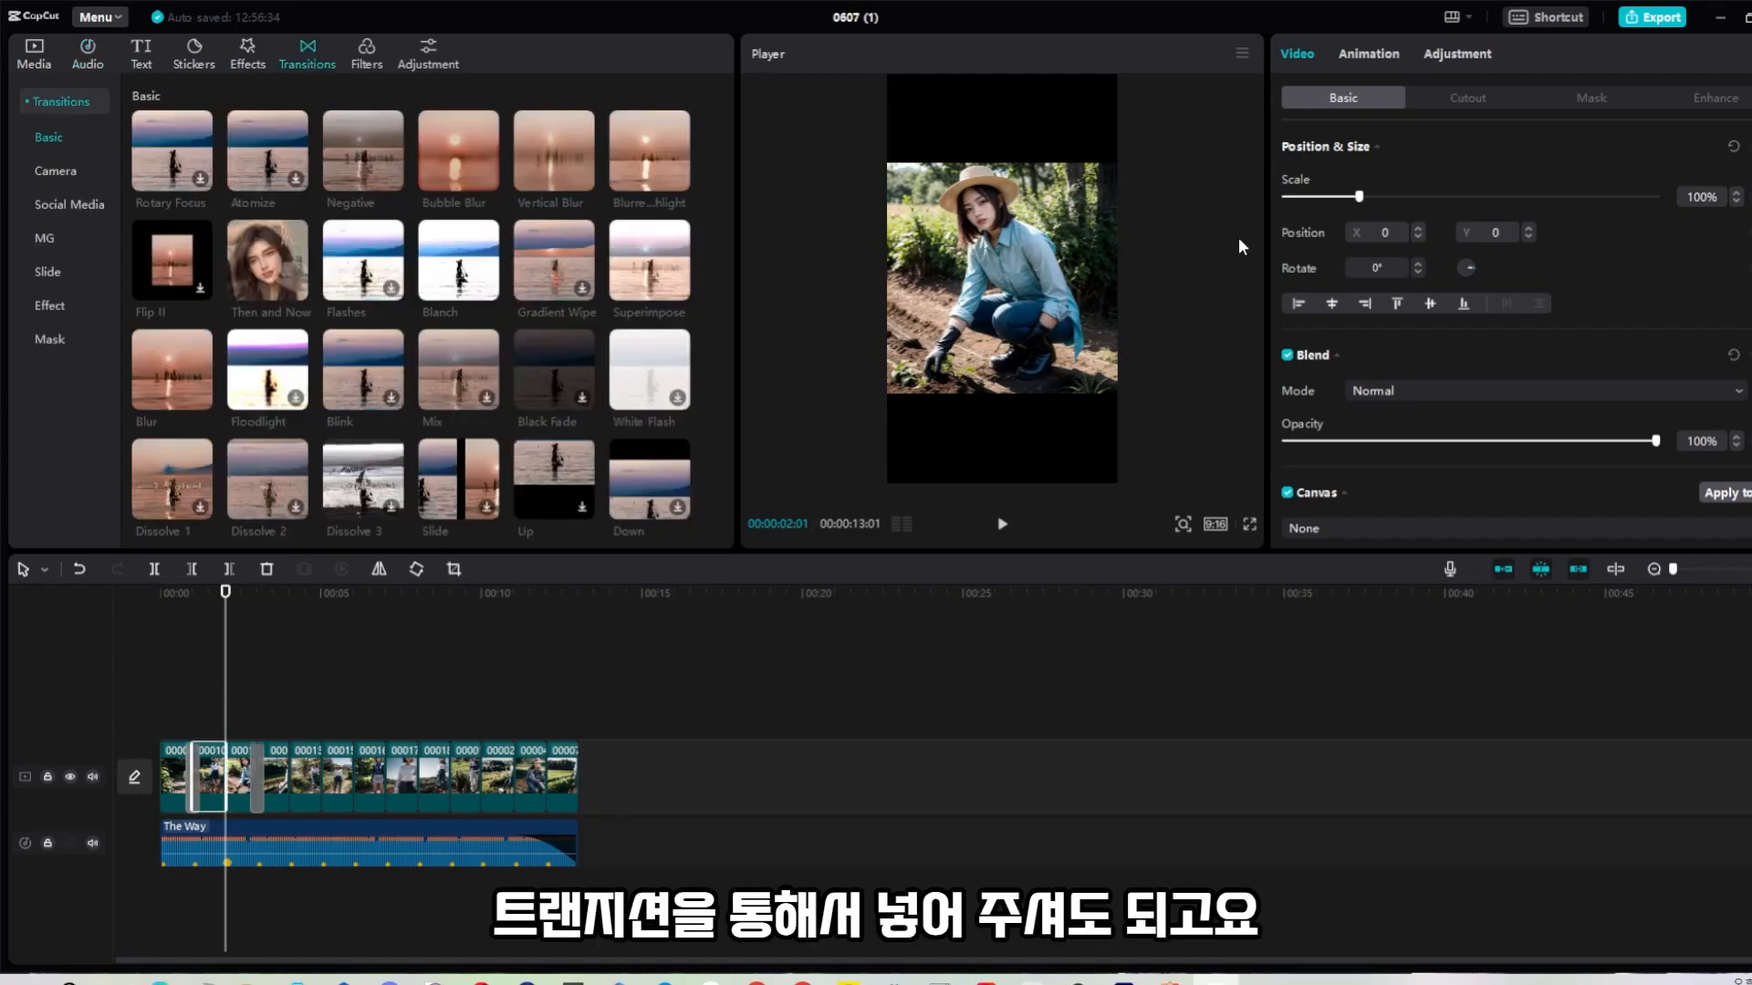
# - Select the ninth photo clip, show its In animations and play and scrub through that part of the slideshow
pyautogui.click(434, 776)
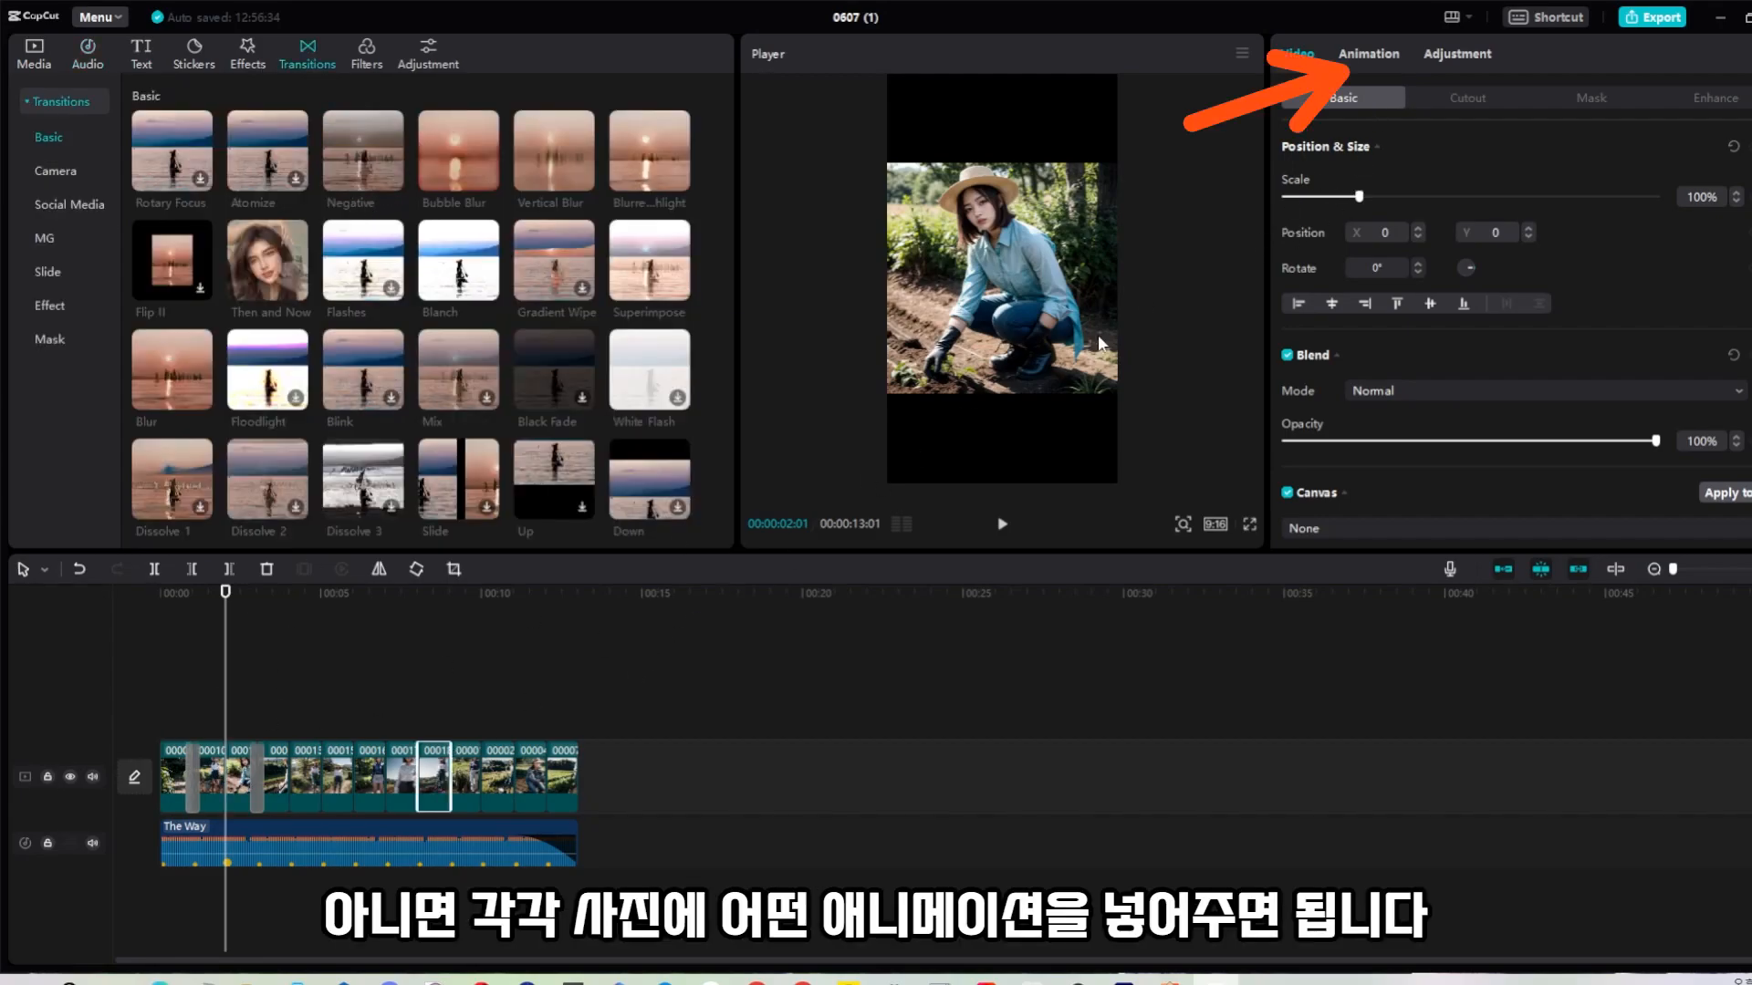
pyautogui.click(1374, 57)
pyautogui.moveTo(430, 595)
pyautogui.mouseDown()
pyautogui.moveTo(395, 602)
pyautogui.moveTo(410, 597)
pyautogui.mouseUp()
pyautogui.press('space')
pyautogui.press('space')
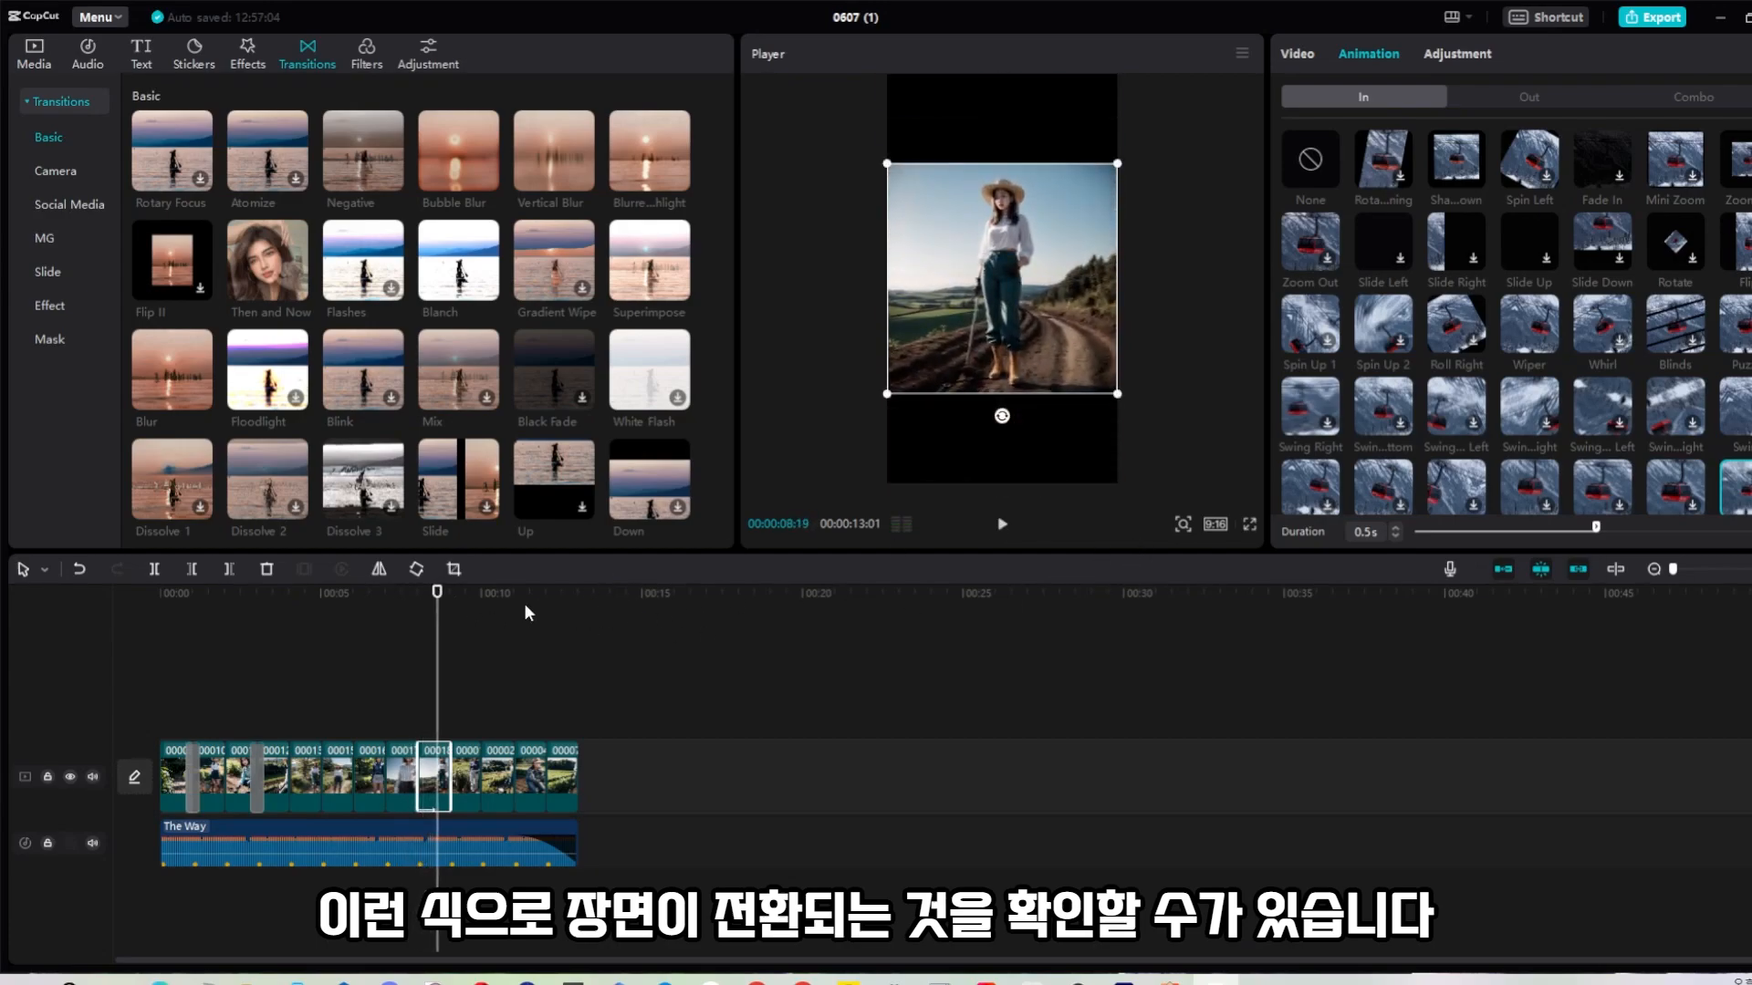
pyautogui.moveTo(438, 598); pyautogui.dragTo(528, 639)
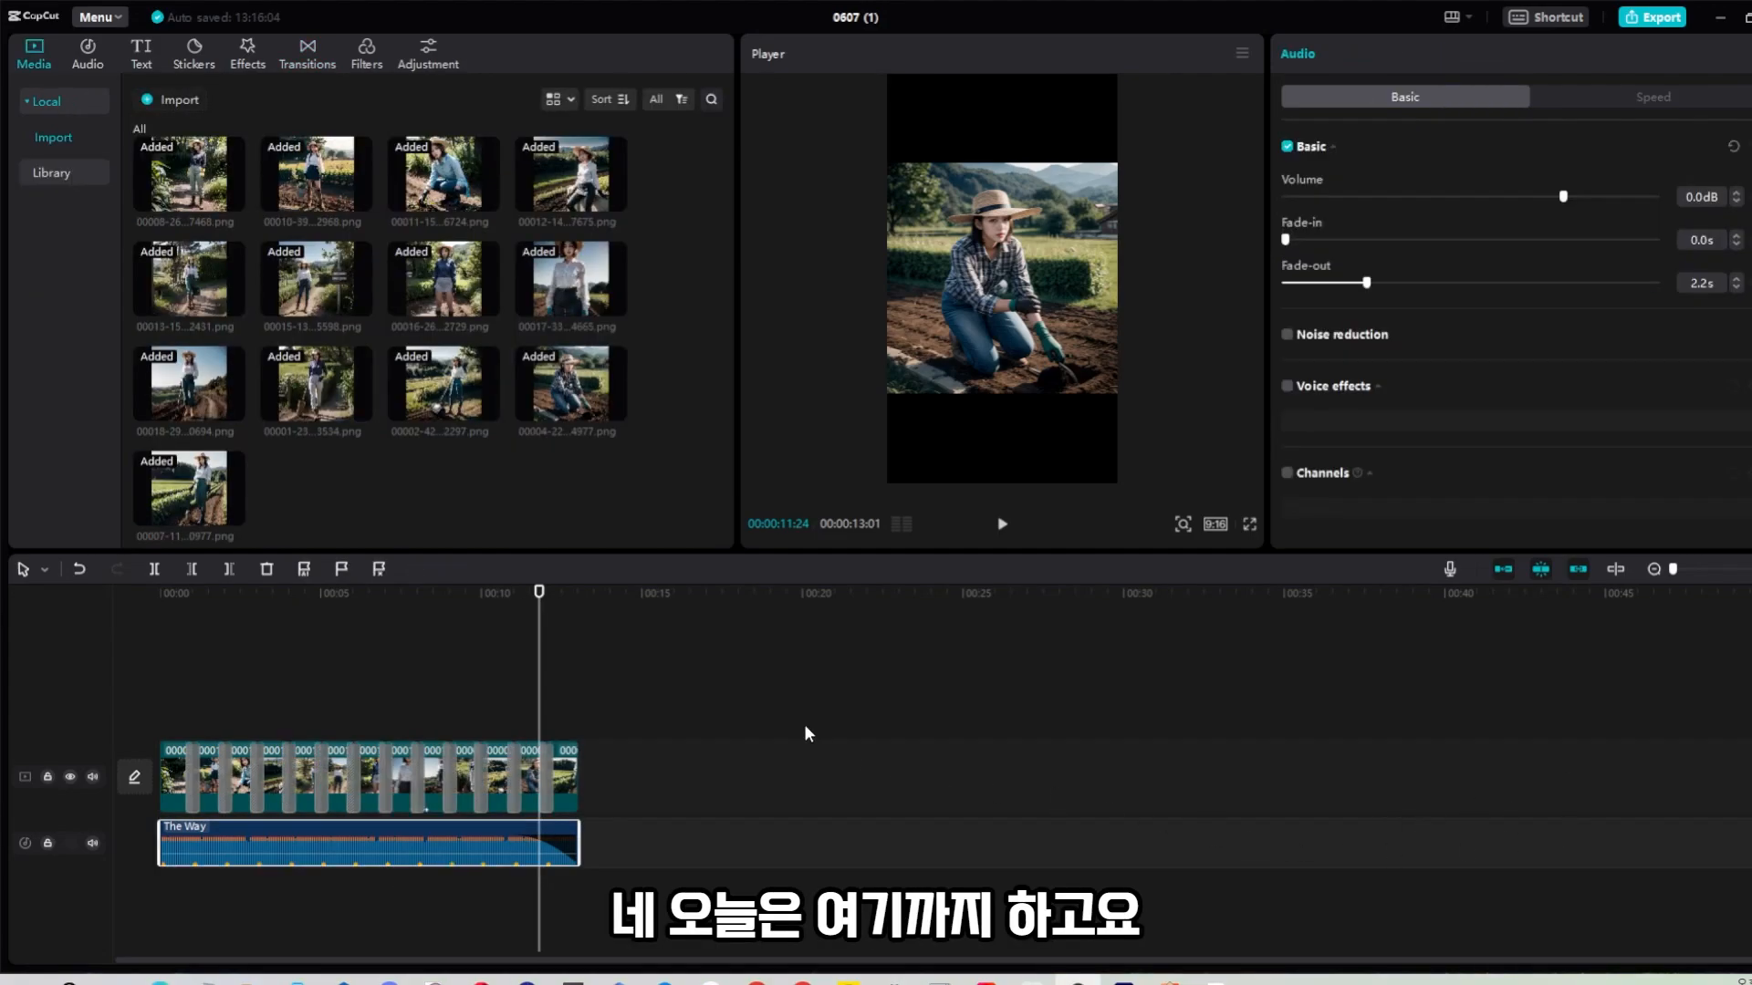
# - Export the slideshow as a 1080P H.264 mp4 at 60fps with the copyright check enabled, and skip posting it online
pyautogui.moveTo(559, 589); pyautogui.dragTo(613, 627)
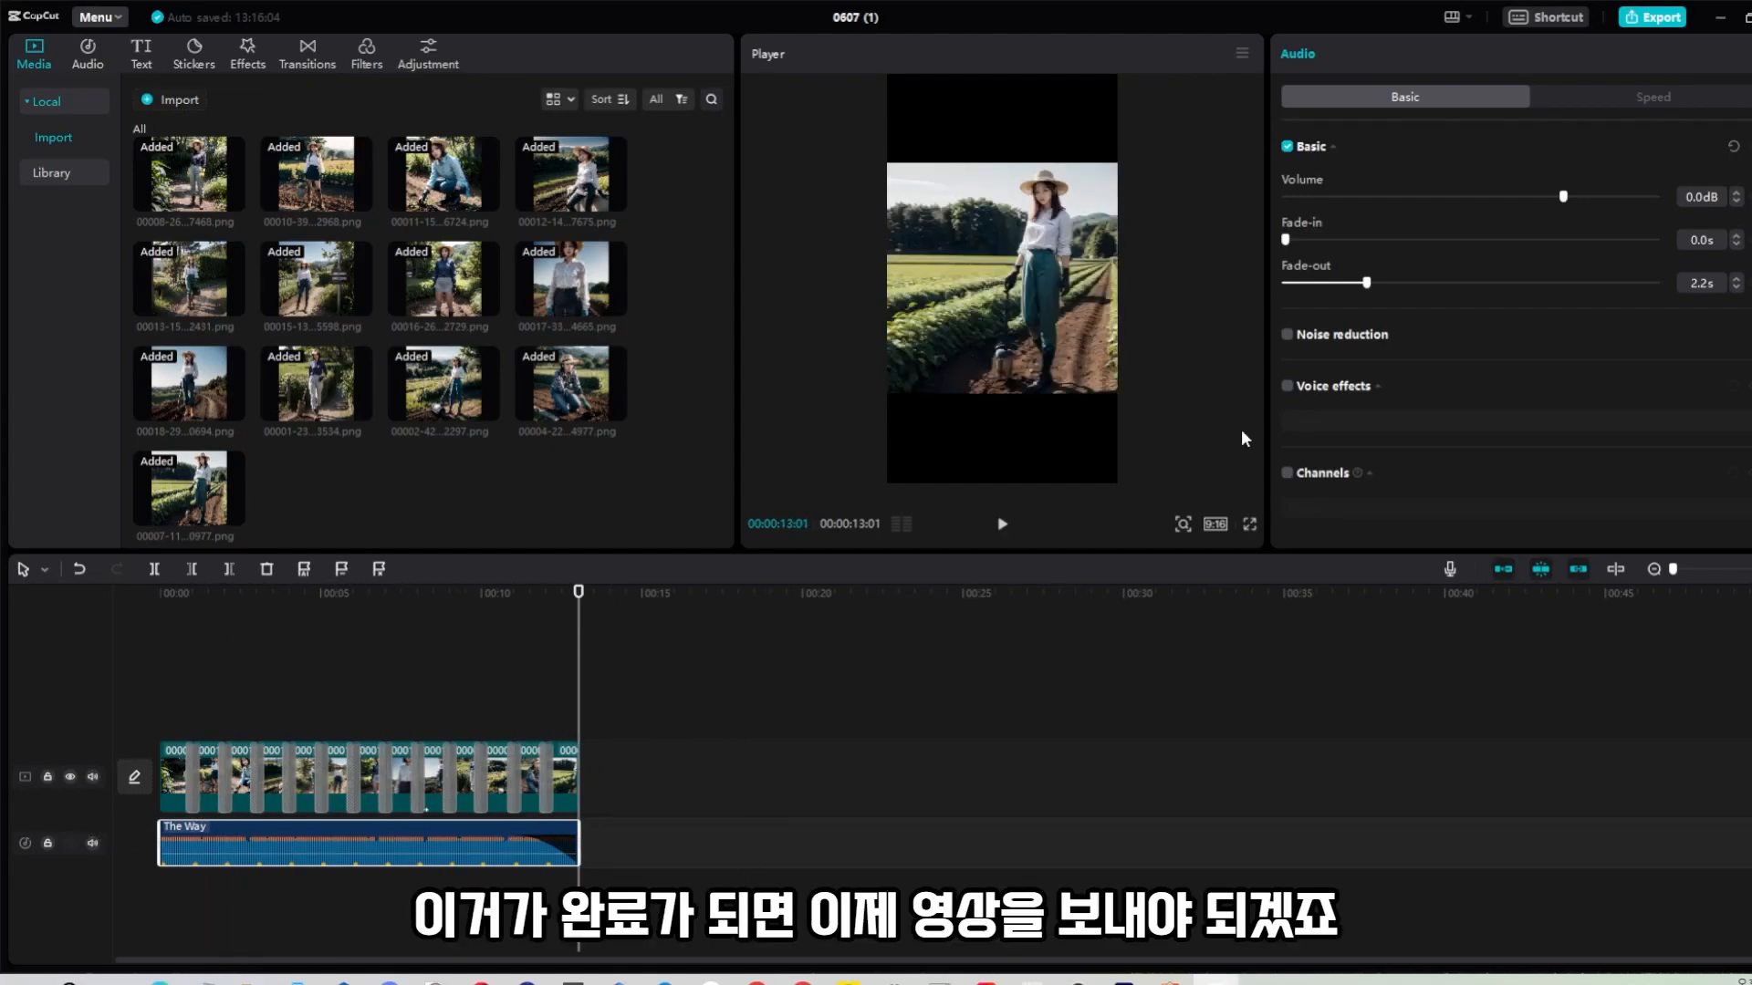
pyautogui.click(1650, 20)
pyautogui.click(1106, 234)
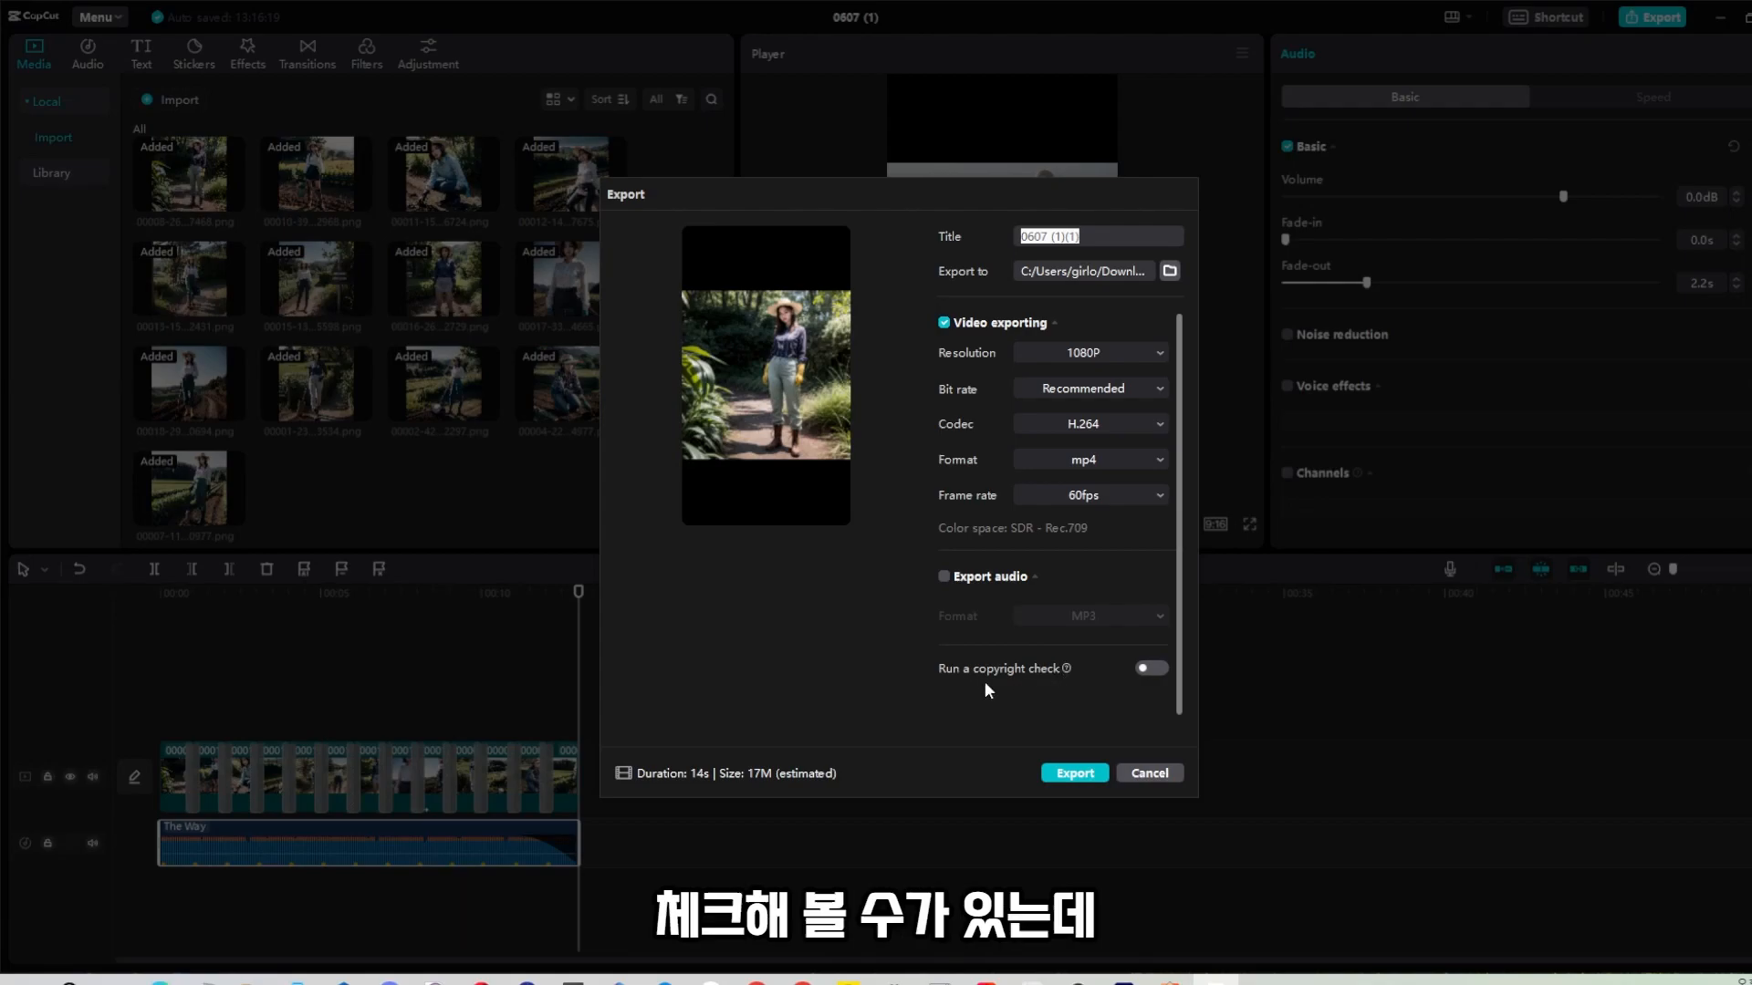
pyautogui.click(1155, 668)
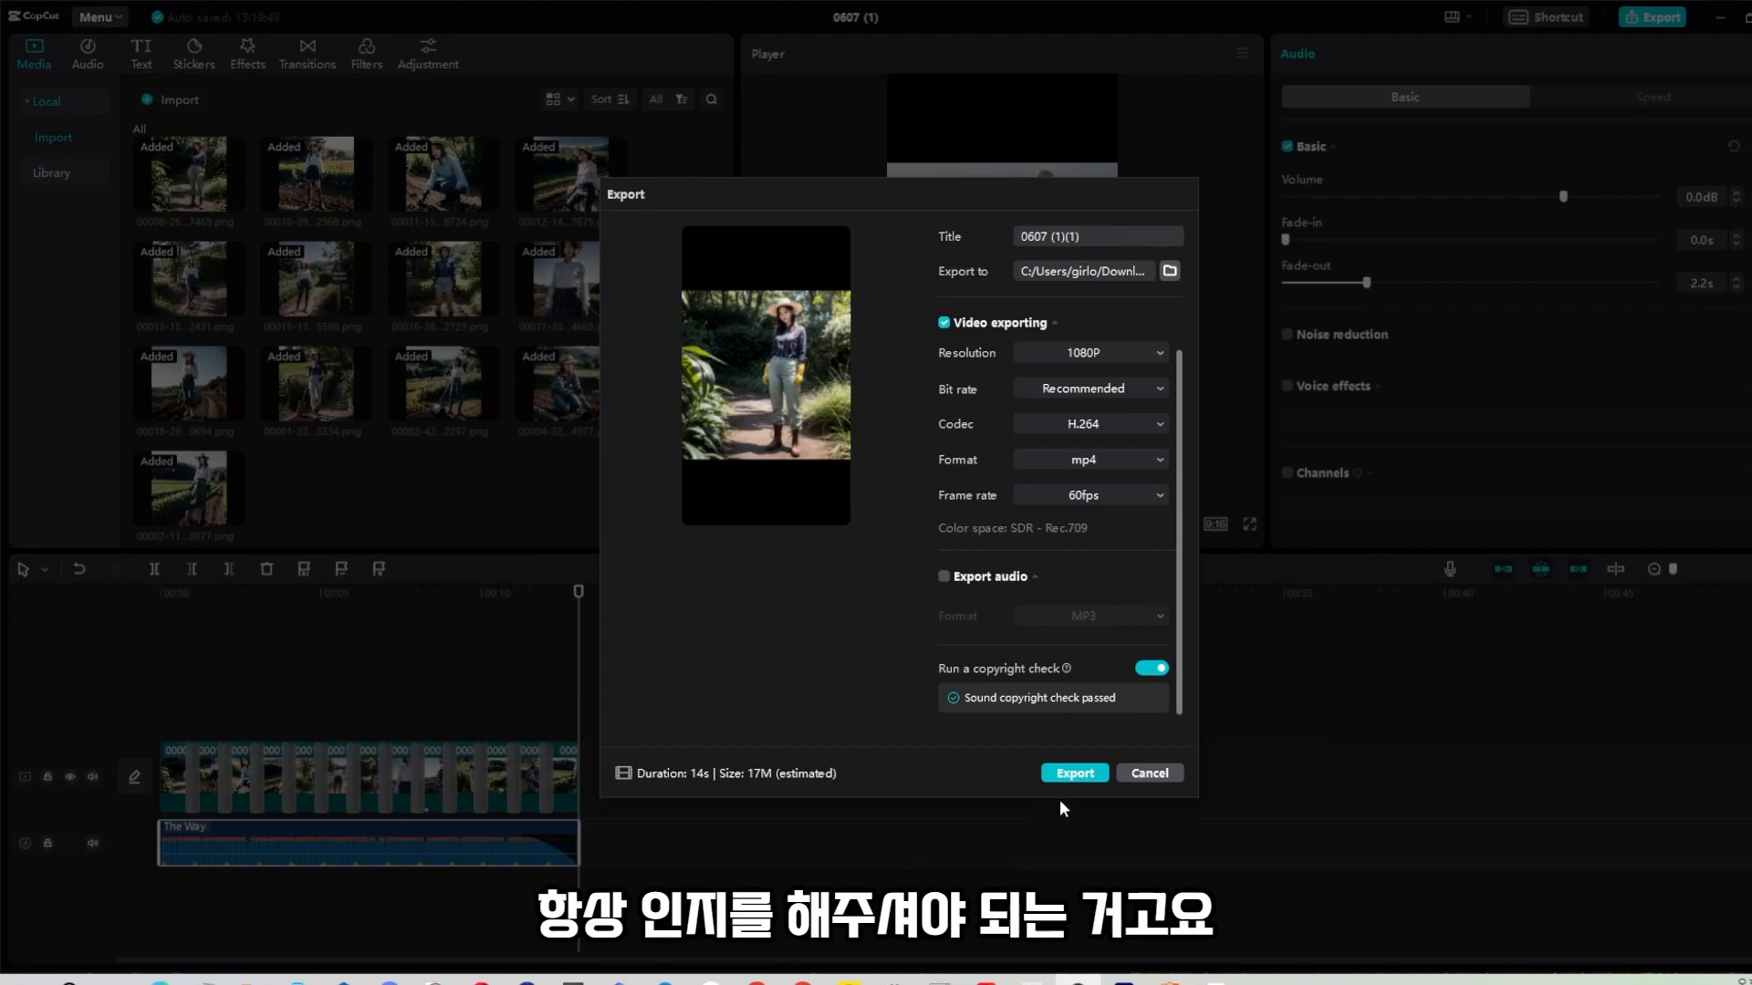
pyautogui.click(1071, 775)
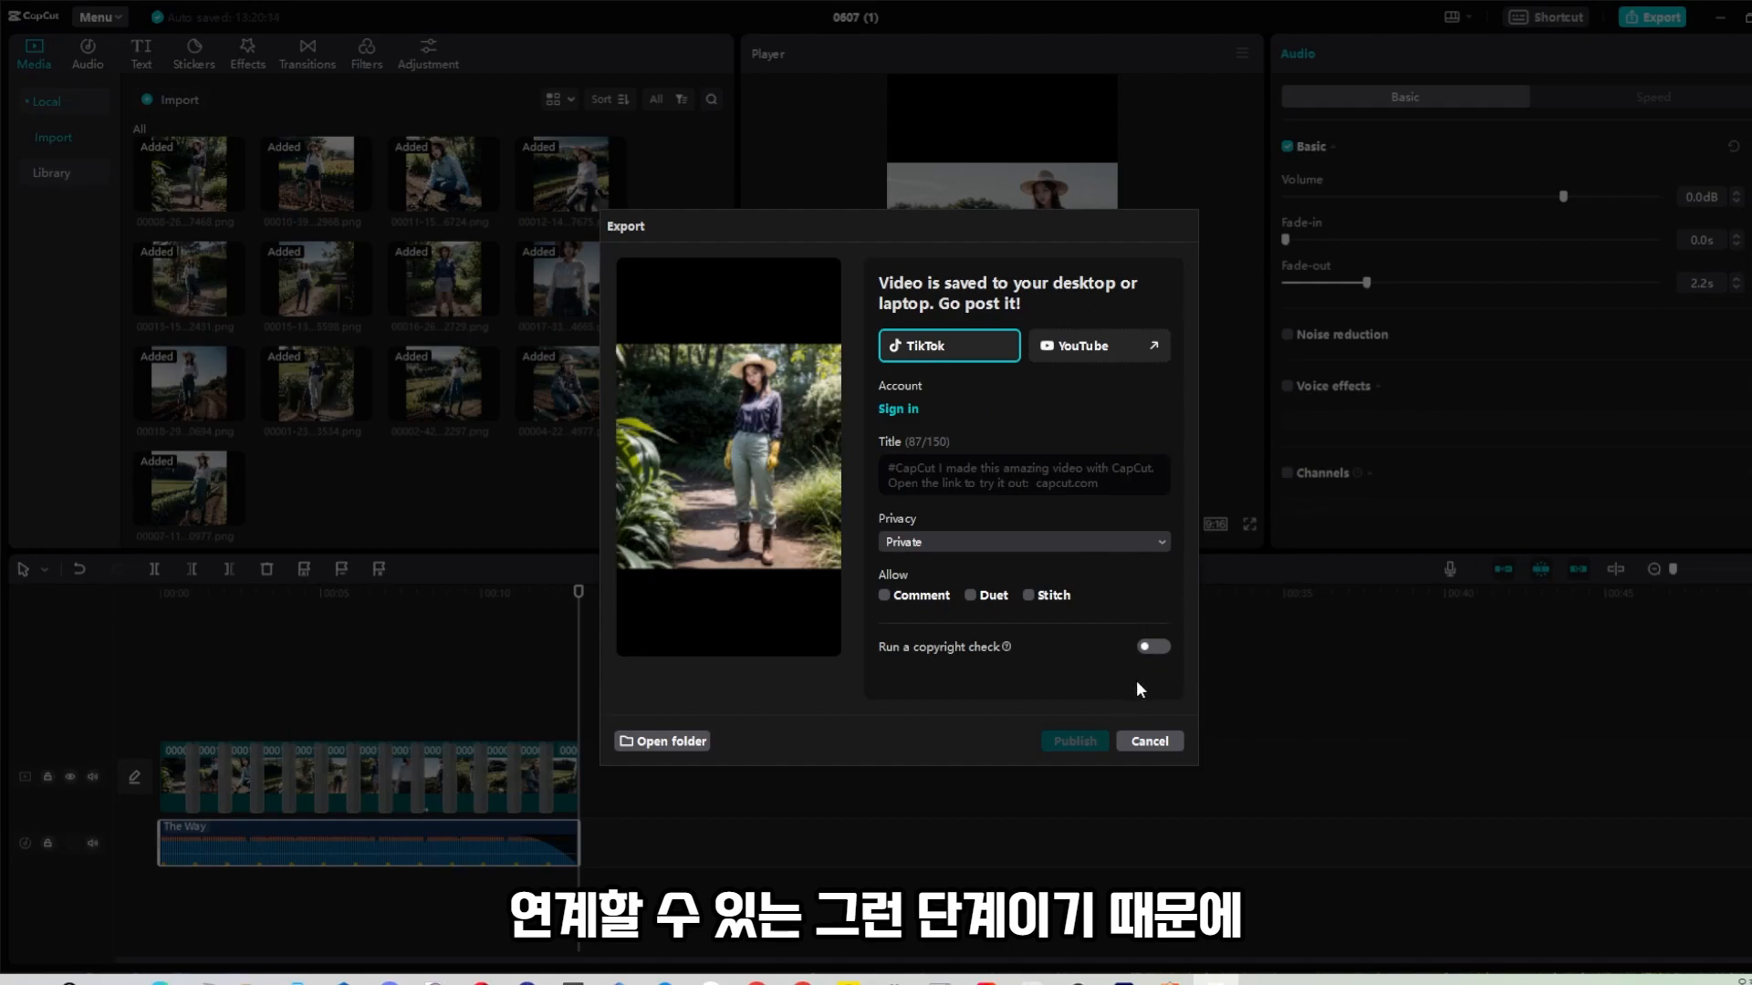
pyautogui.click(1150, 741)
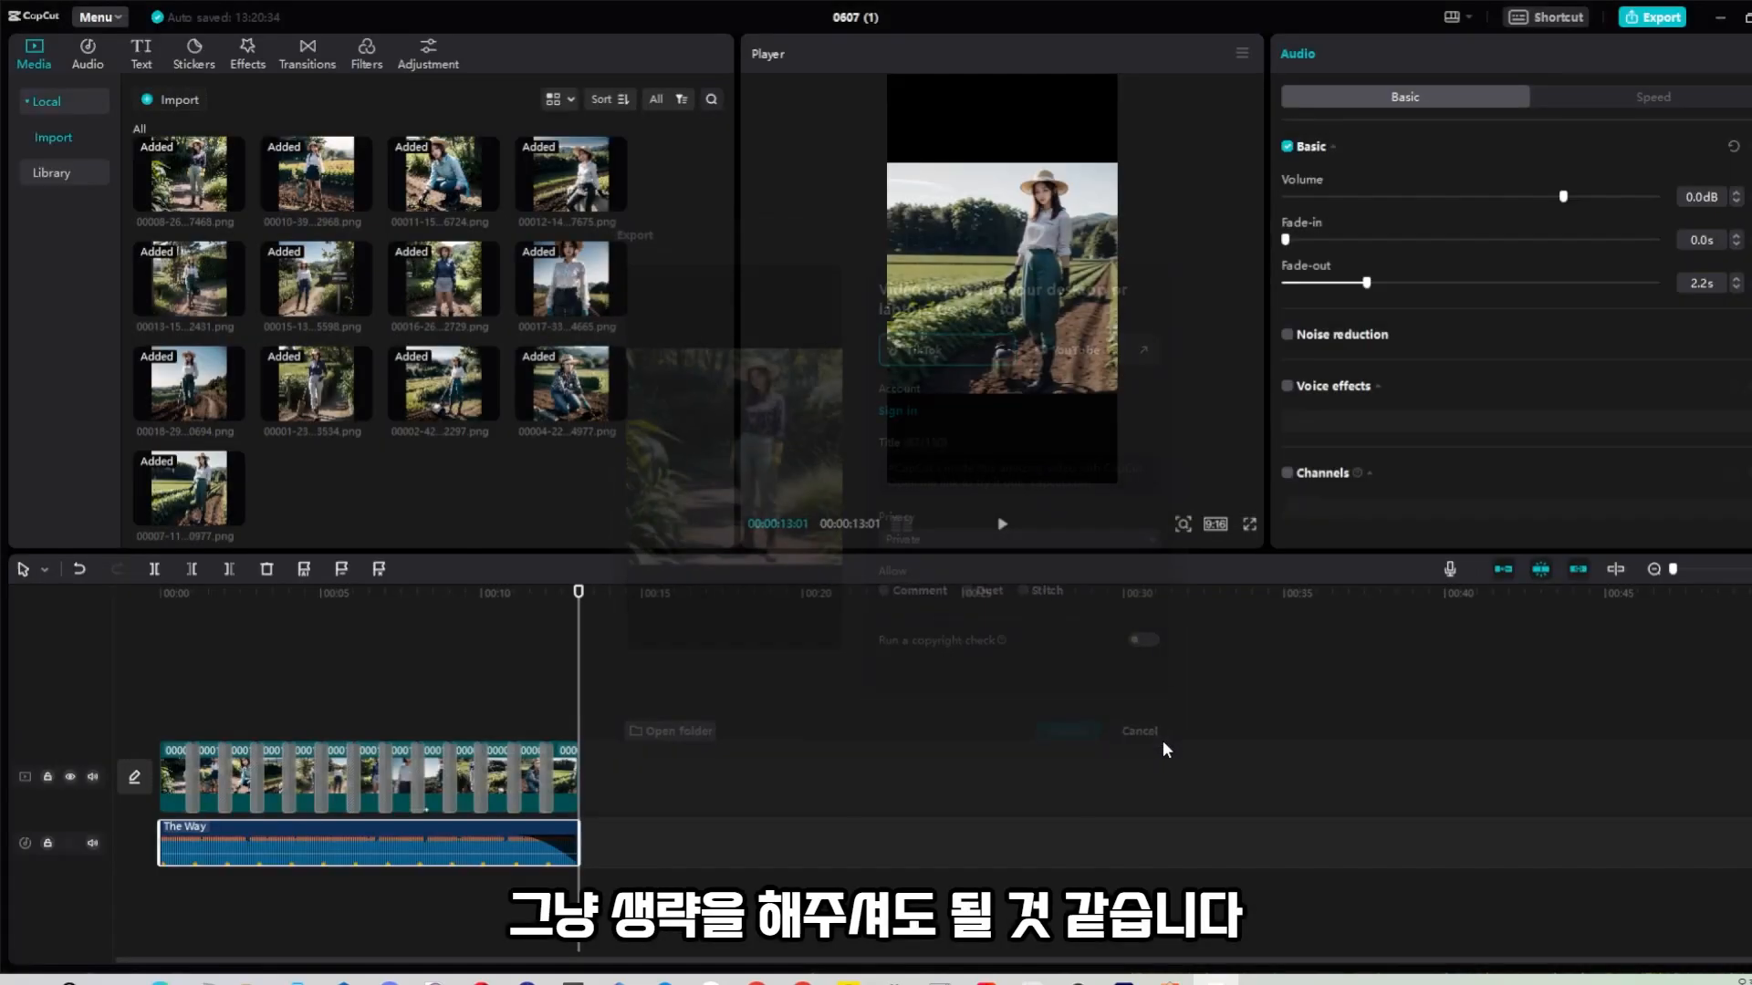